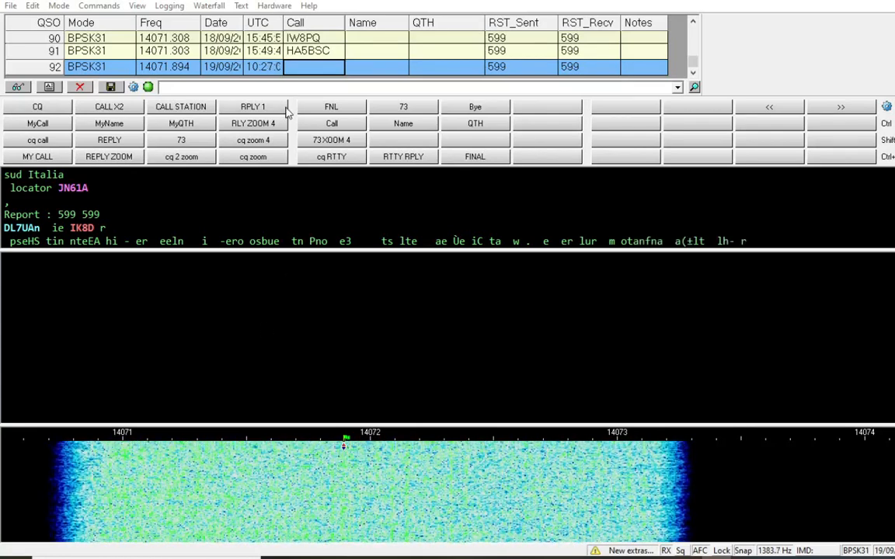
# Step: Configure CAT control for the Yaesu FT-991 on COM6 at 38400 baud, 8 data bits, no parity and 2 stop bits
pyautogui.click(281, 6)
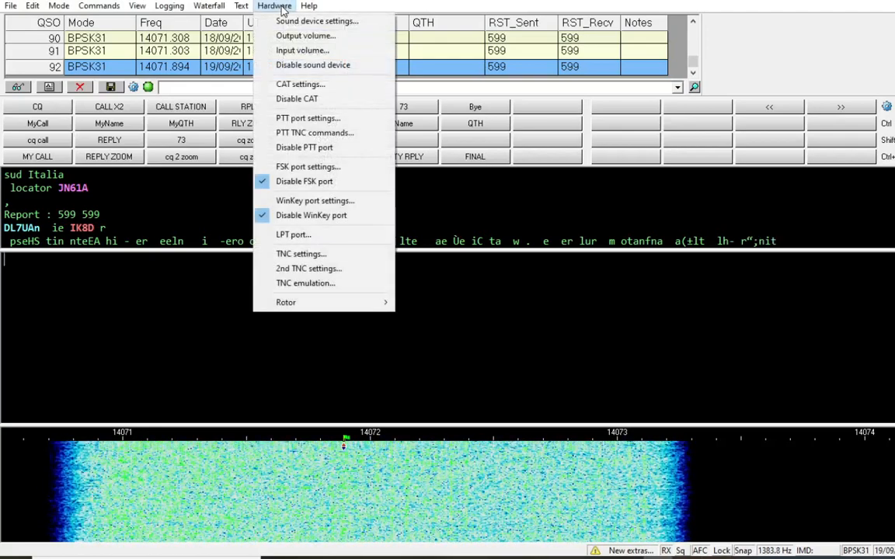
pyautogui.click(301, 85)
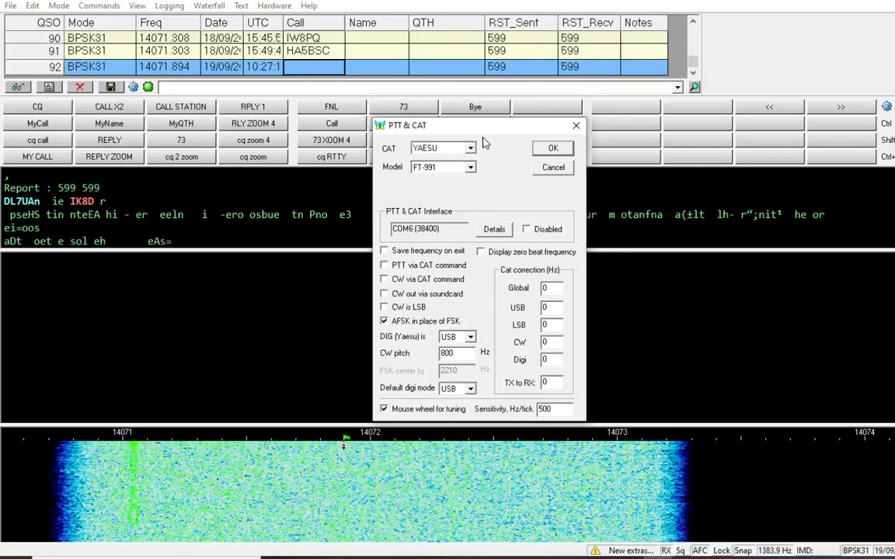
pyautogui.click(424, 165)
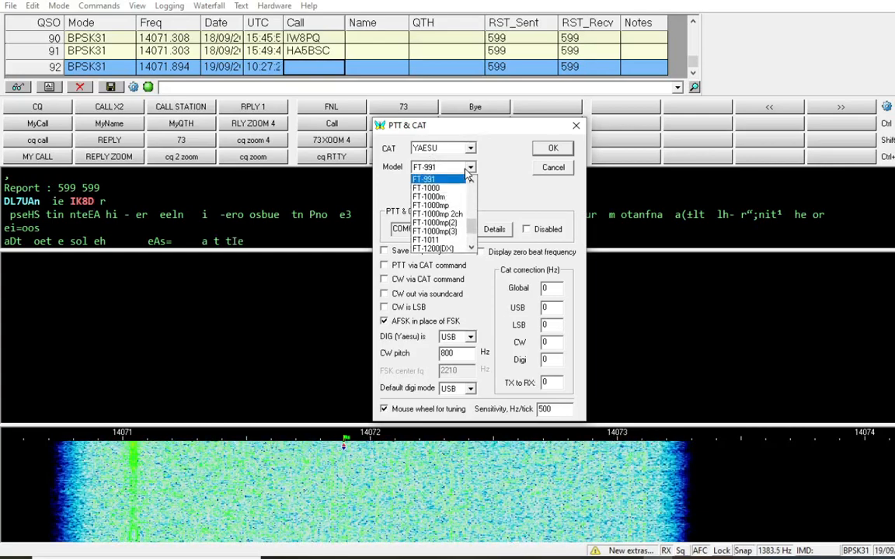
pyautogui.click(403, 164)
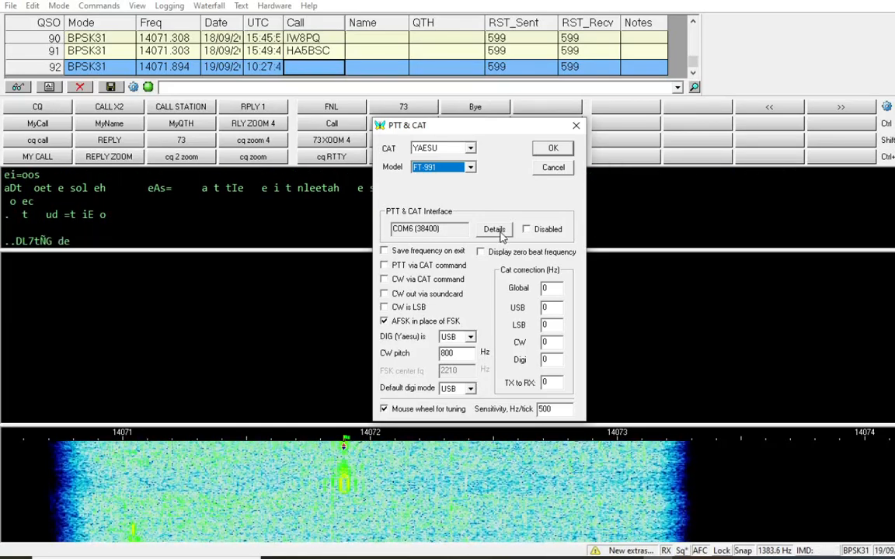
pyautogui.click(497, 232)
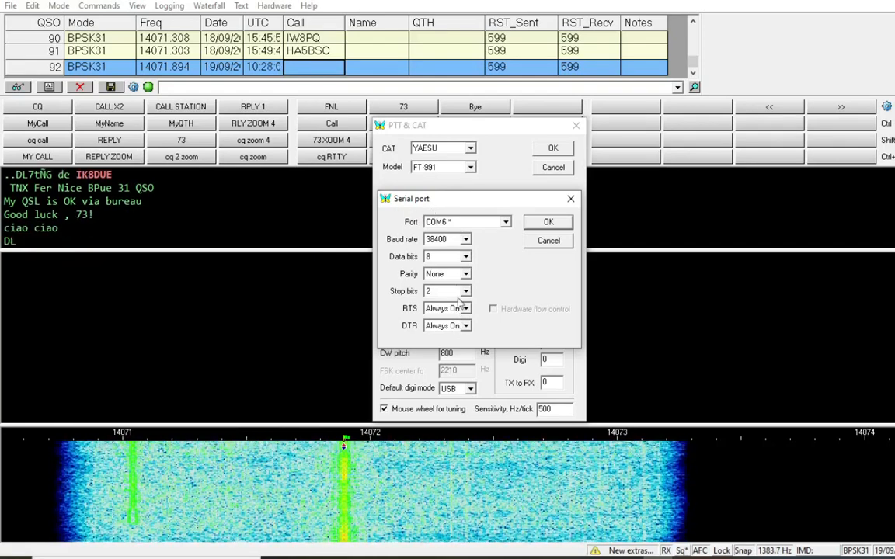
pyautogui.click(547, 224)
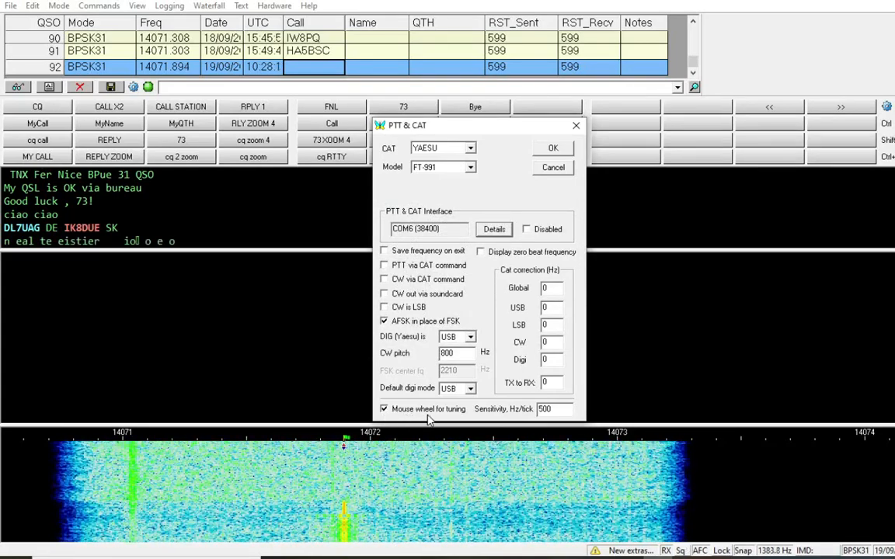
pyautogui.click(552, 150)
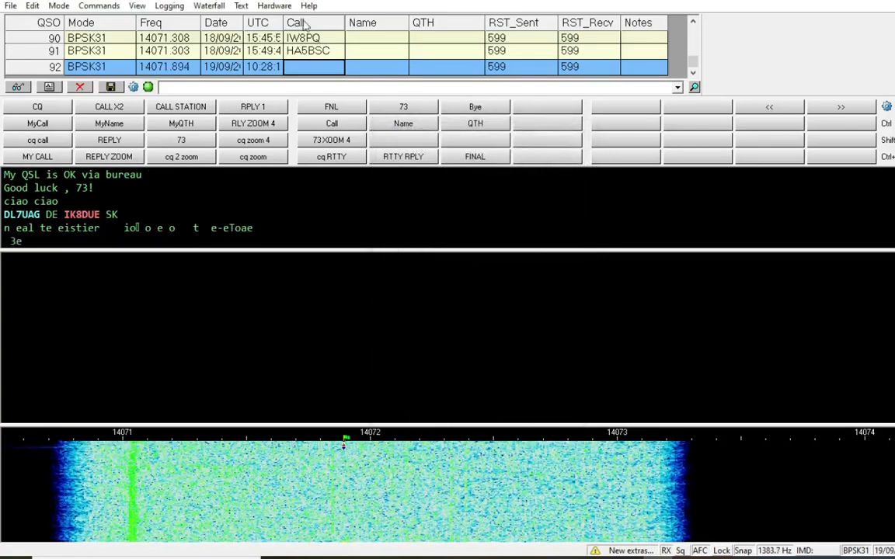
# Step: Confirm the PTT serial port settings with COM8, 38400 baud, 1 stop bit, RTS as PTT and DTR as CW
pyautogui.click(275, 6)
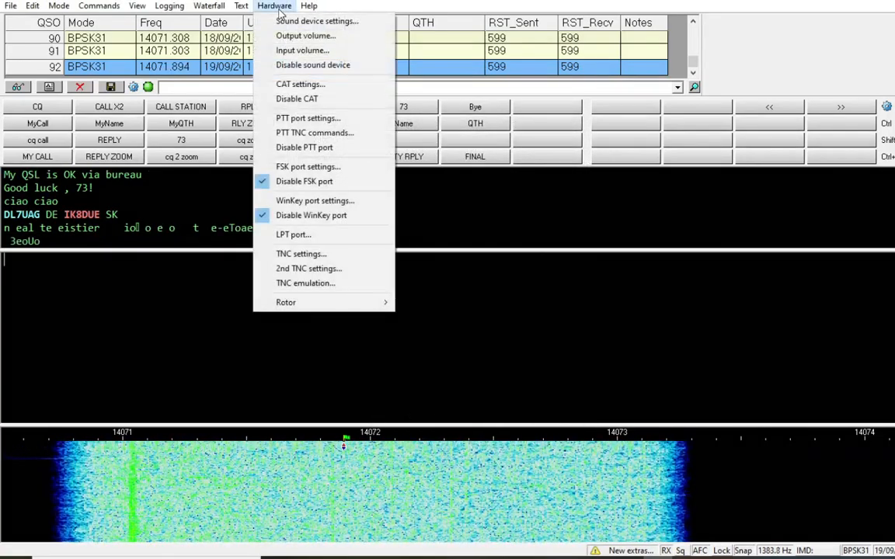
pyautogui.click(292, 119)
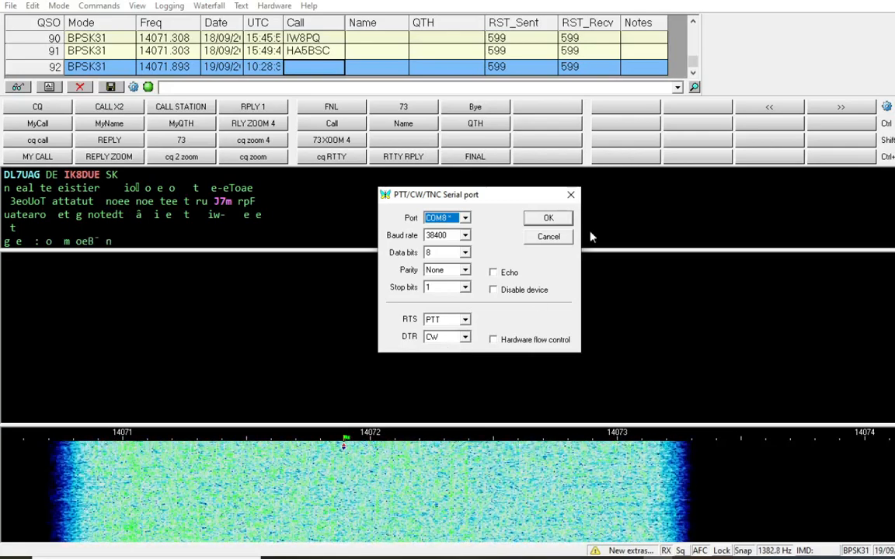
pyautogui.click(546, 220)
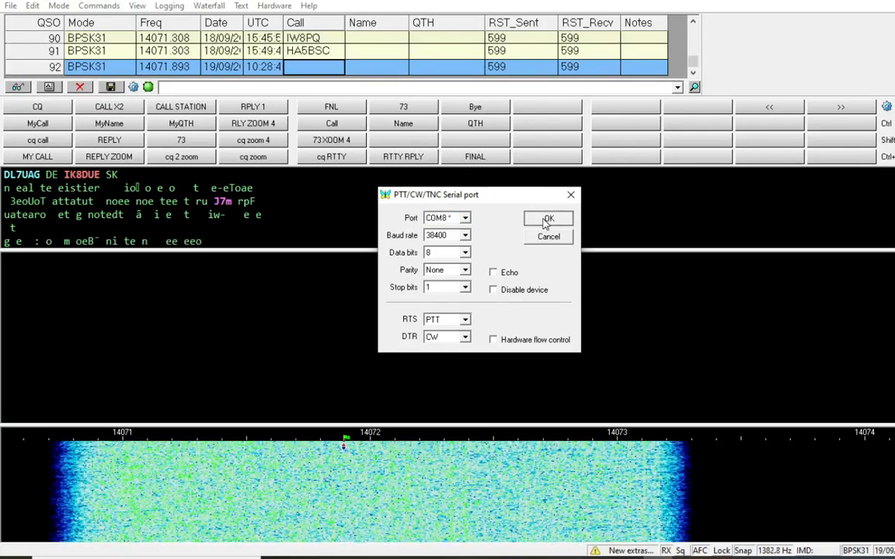
pyautogui.click(546, 221)
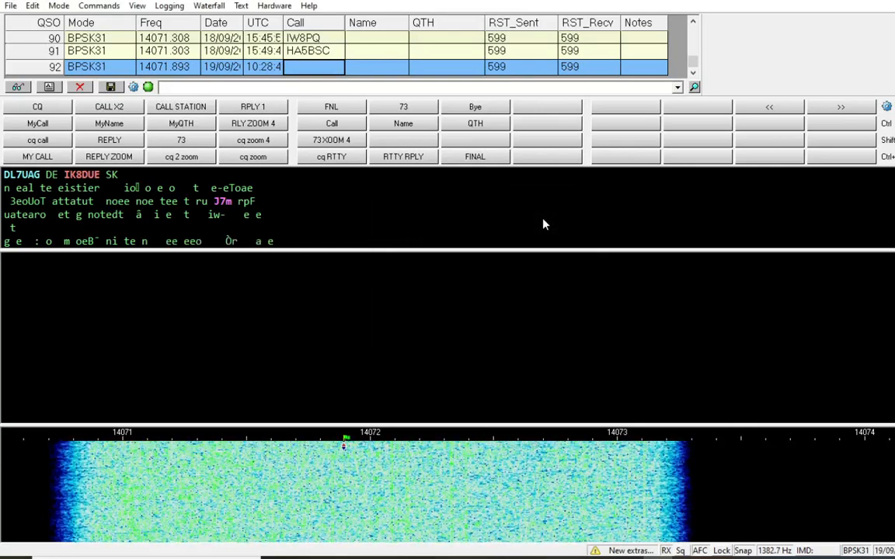
# Step: Configure the sound device as Sound card, with Line (USB AUDIO CODEC) as input and Speakers (USB AUDIO CODEC) as output
pyautogui.click(273, 7)
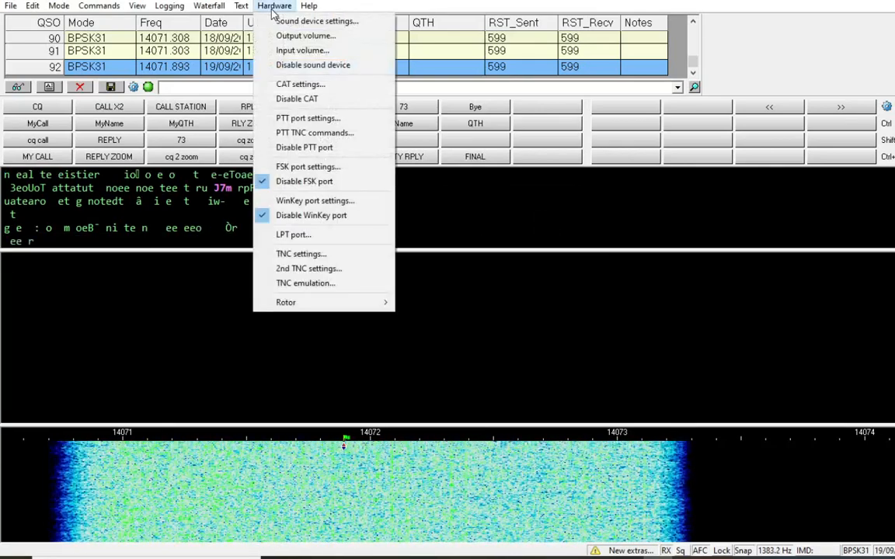
pyautogui.click(339, 24)
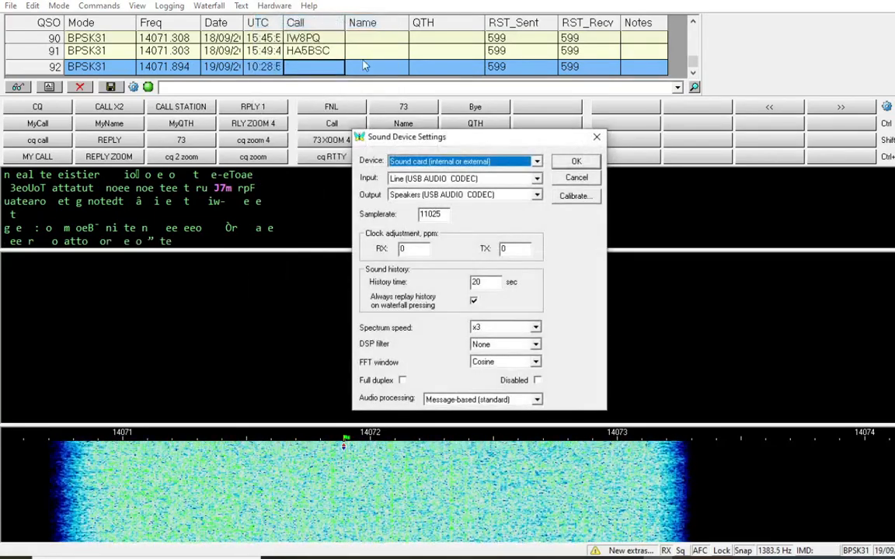
pyautogui.click(537, 161)
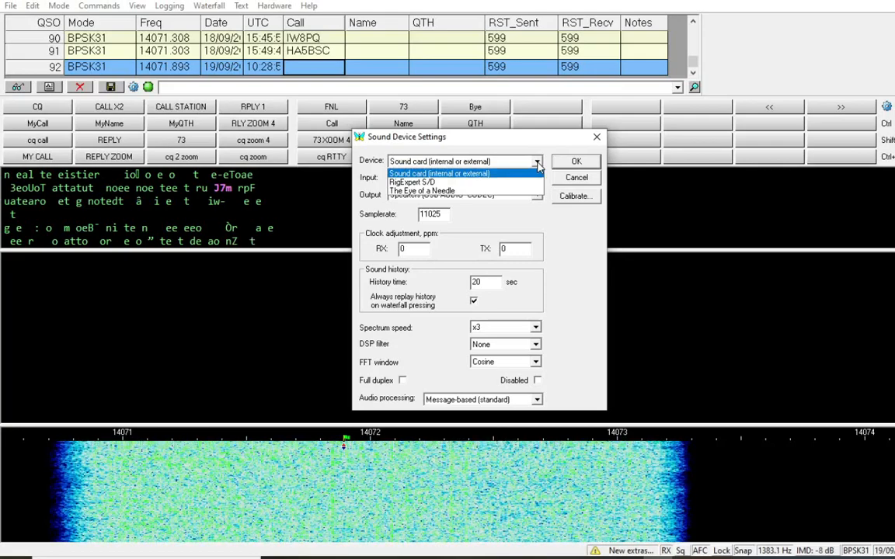
pyautogui.click(477, 176)
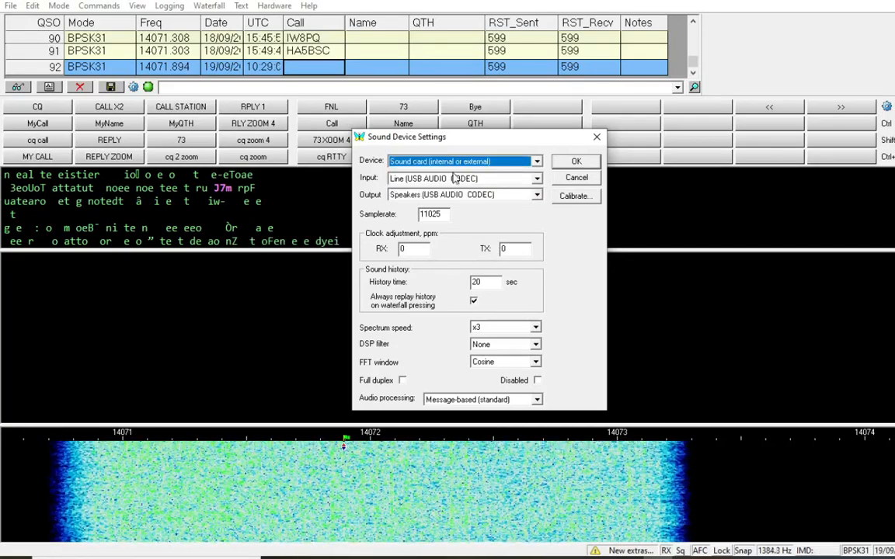
pyautogui.click(477, 179)
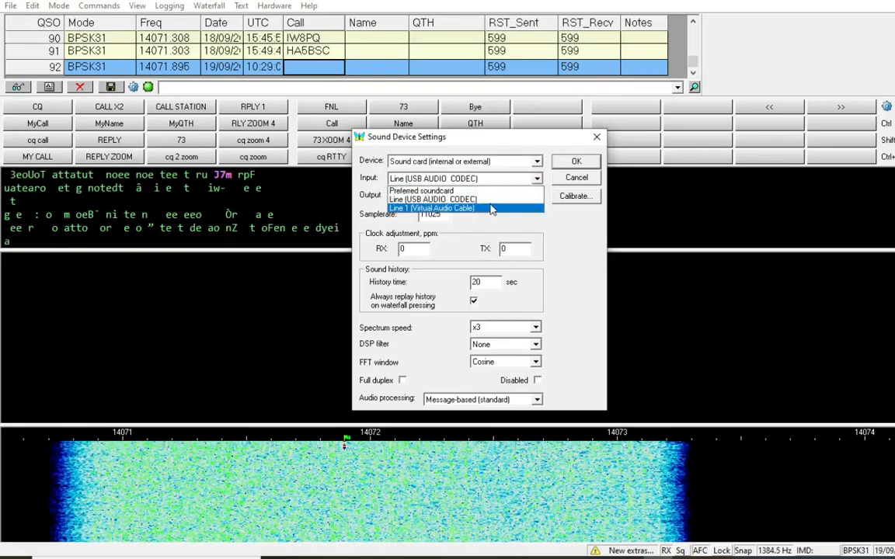
pyautogui.click(486, 199)
pyautogui.click(504, 195)
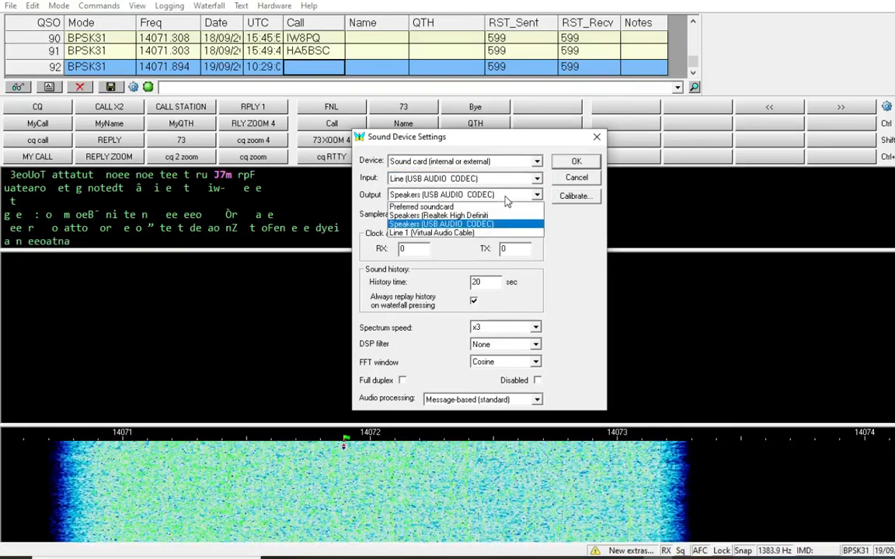
pyautogui.click(498, 224)
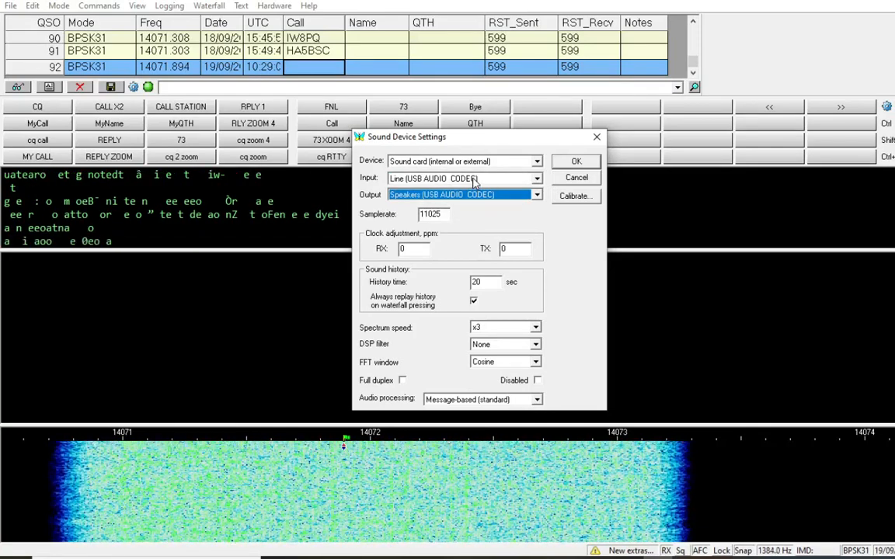
pyautogui.click(577, 163)
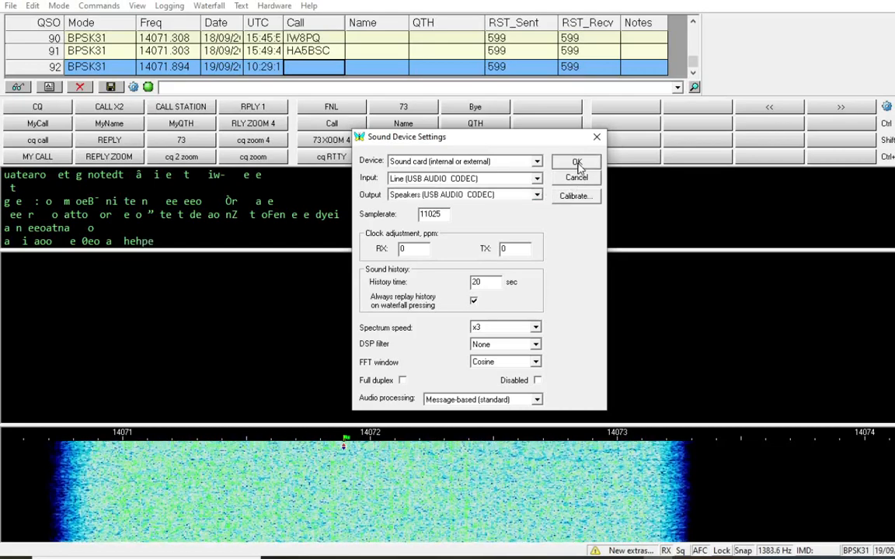
pyautogui.click(577, 163)
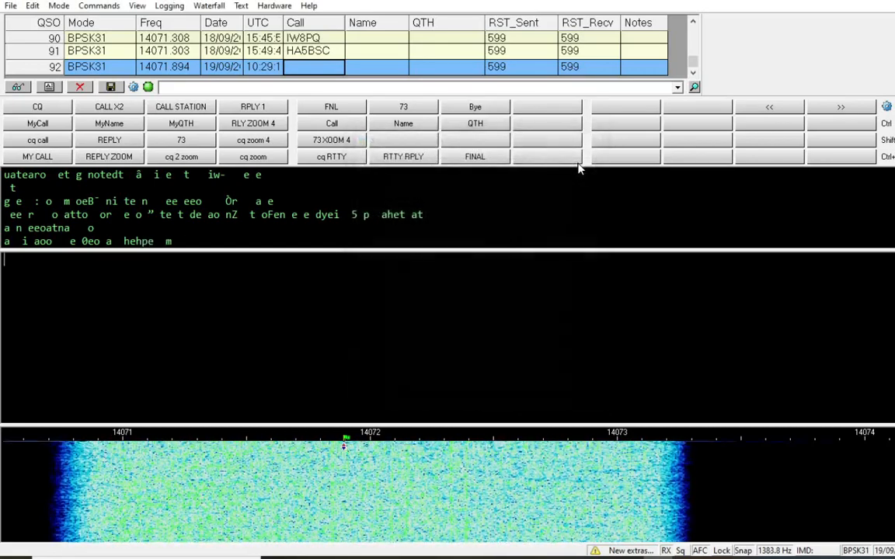
# Step: Adjust the USB AUDIO CODEC line input's recording level, trying 19 and 100 before settling on 38
pyautogui.click(278, 6)
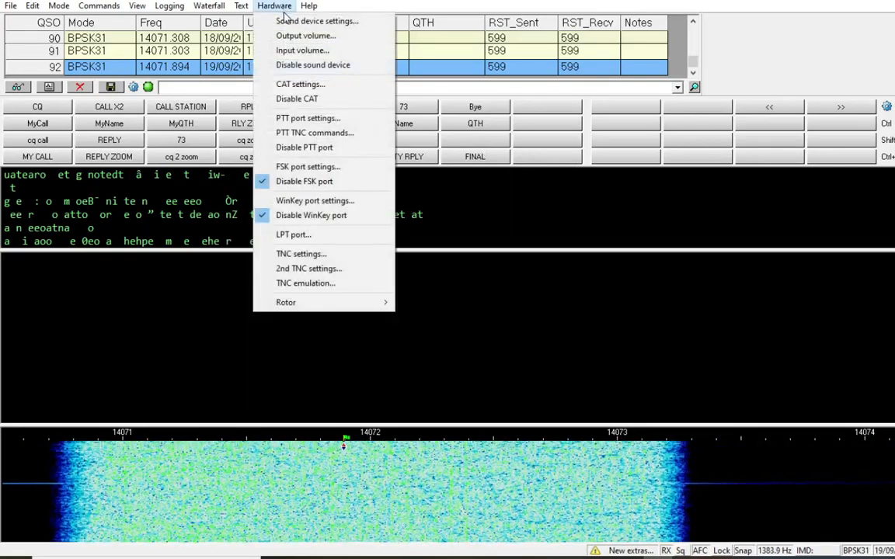
pyautogui.click(302, 51)
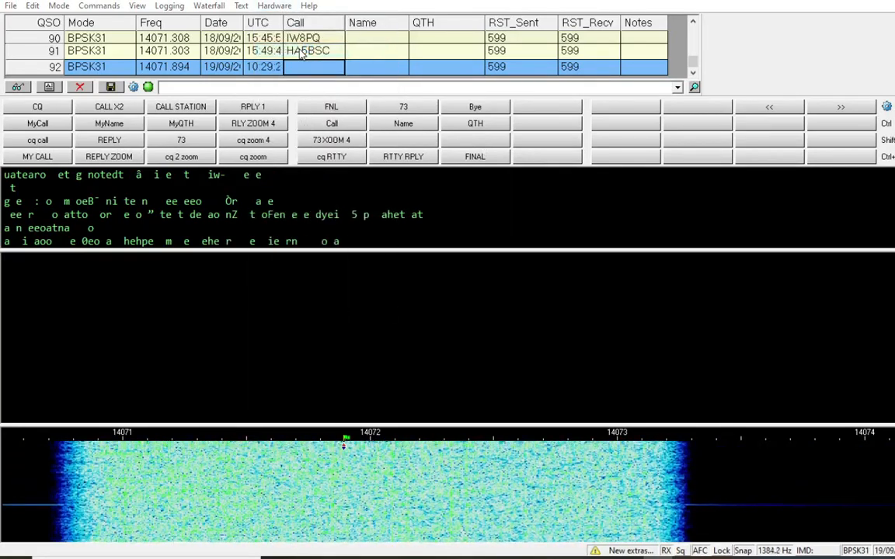
pyautogui.moveTo(205, 17); pyautogui.dragTo(623, 110)
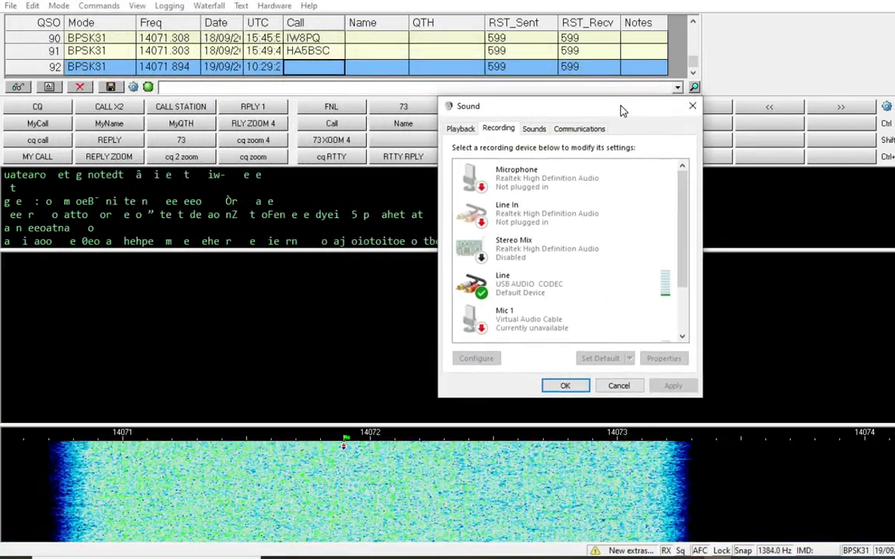
pyautogui.doubleClick(547, 292)
pyautogui.click(521, 182)
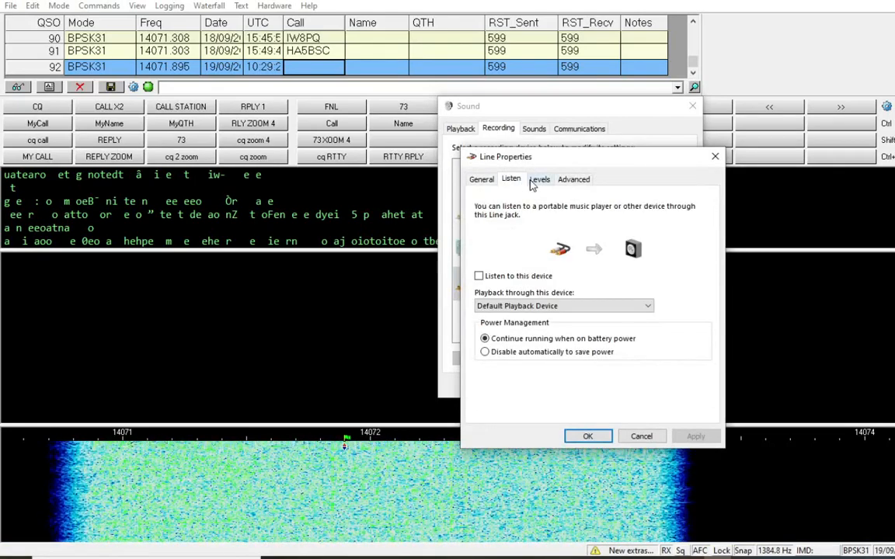
pyautogui.click(539, 179)
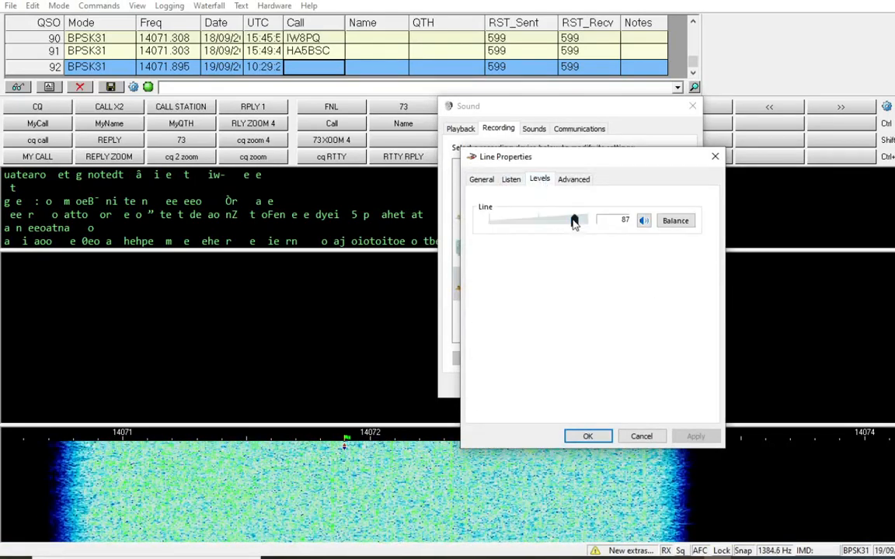
pyautogui.moveTo(572, 223); pyautogui.dragTo(508, 224)
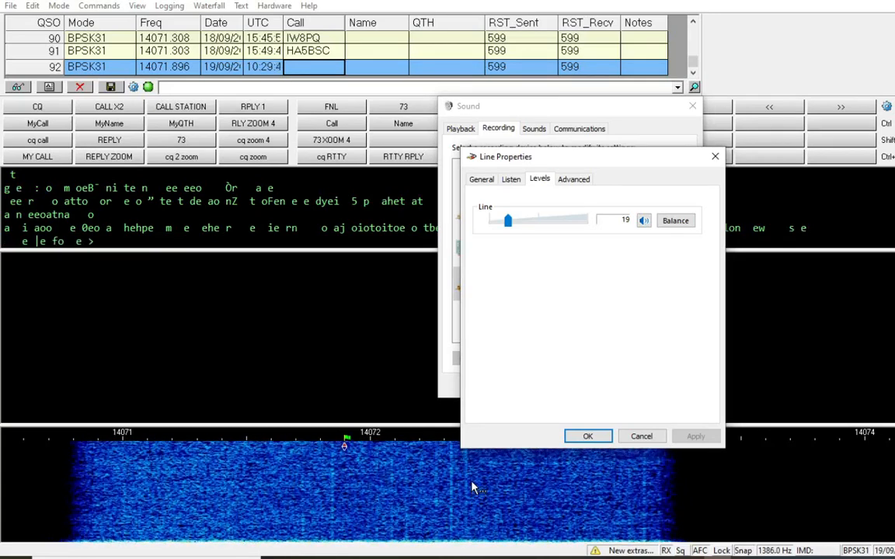
pyautogui.moveTo(510, 223); pyautogui.dragTo(610, 232)
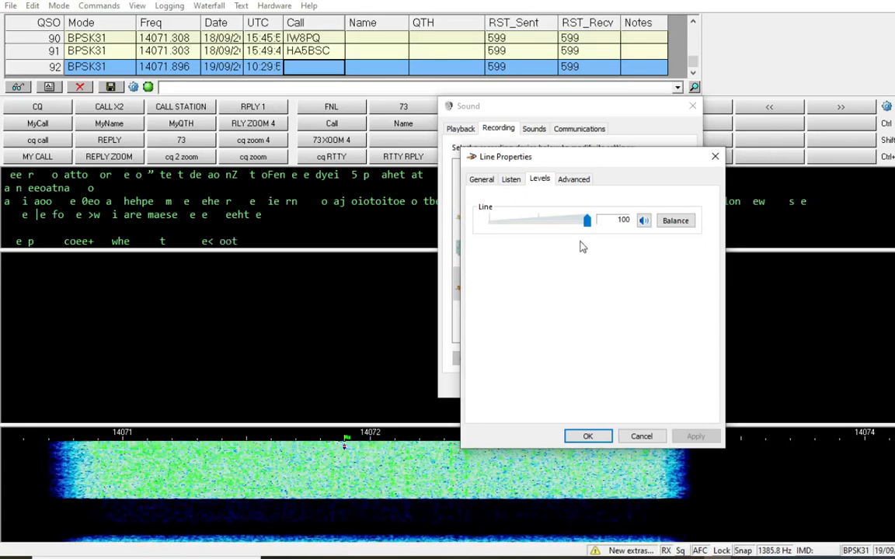
pyautogui.moveTo(586, 222); pyautogui.dragTo(527, 226)
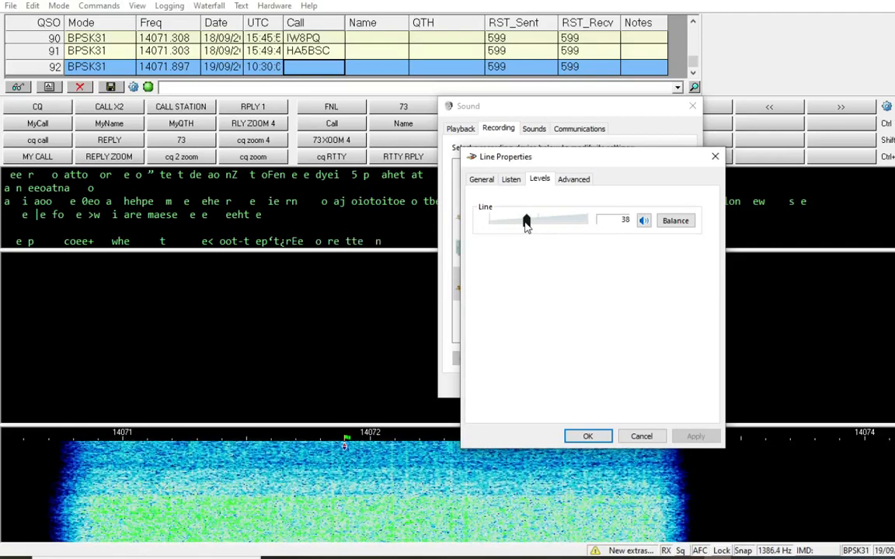
pyautogui.click(587, 437)
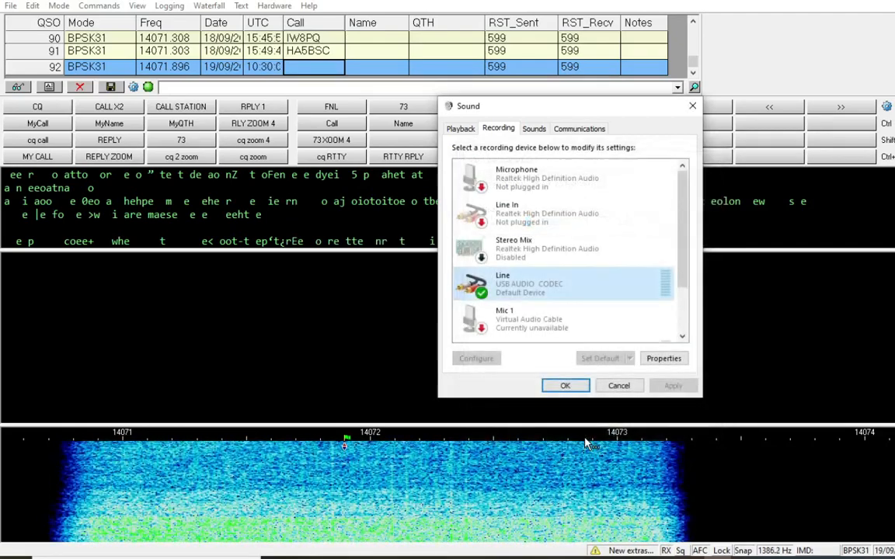
pyautogui.click(565, 386)
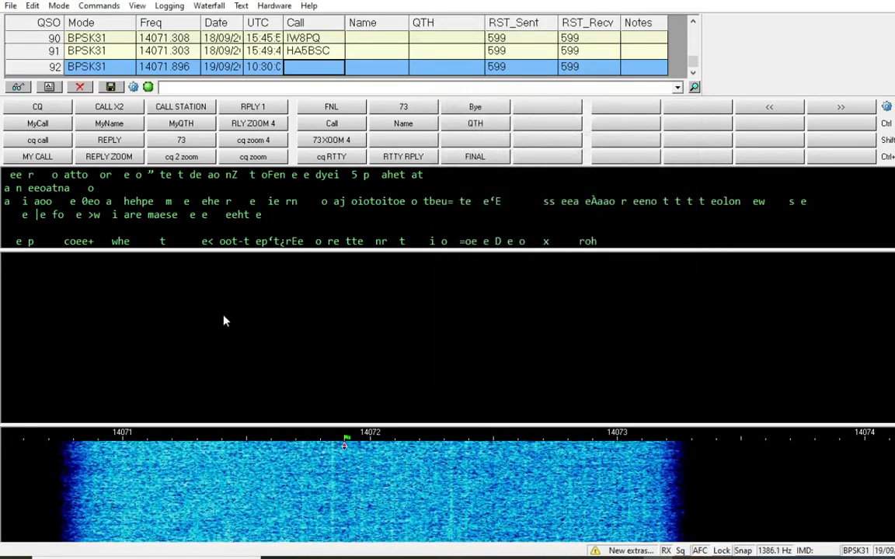
# Step: Review the text color settings for the RX pane, keyboard pane and log bar
pyautogui.click(268, 6)
pyautogui.click(264, 6)
pyautogui.click(243, 6)
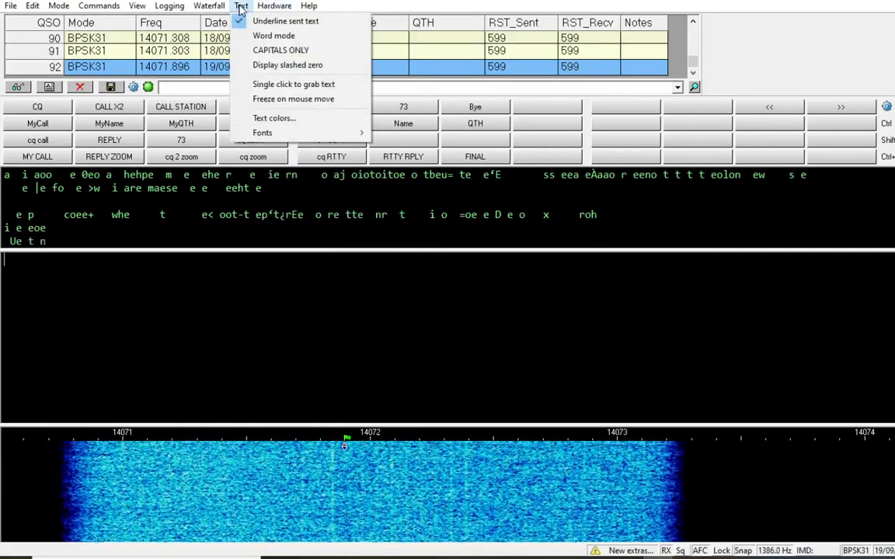
pyautogui.click(286, 125)
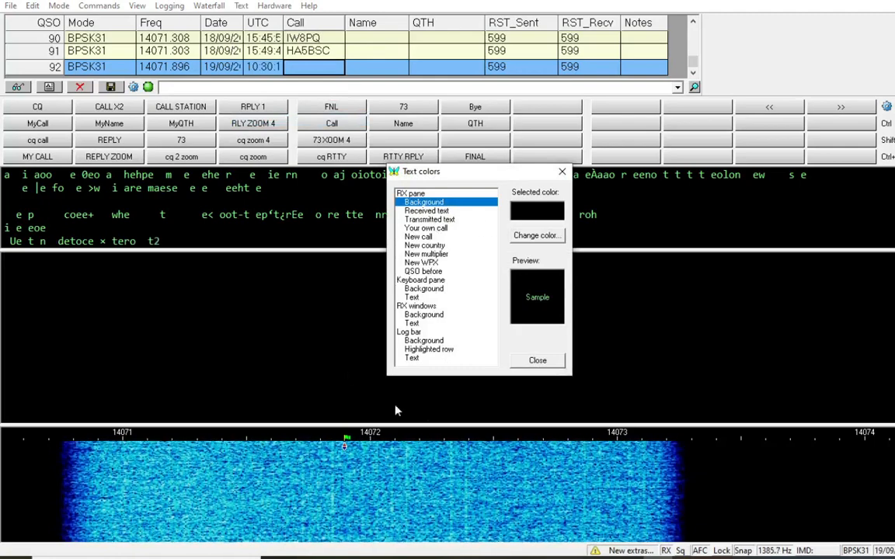
pyautogui.click(538, 361)
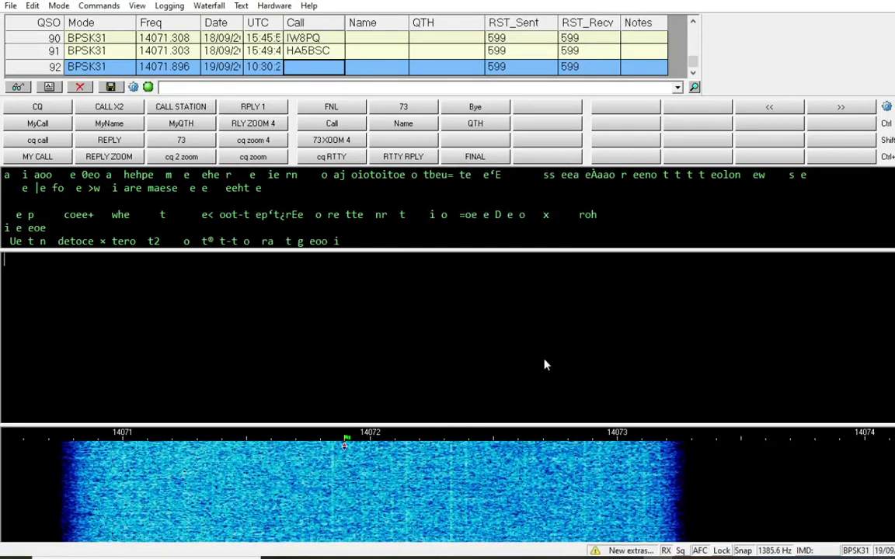
# Step: Start a macro labelled CQ CALL in the empty F9 slot and insert the <TX> start-transmission command from the Program control subset
pyautogui.rightClick(637, 111)
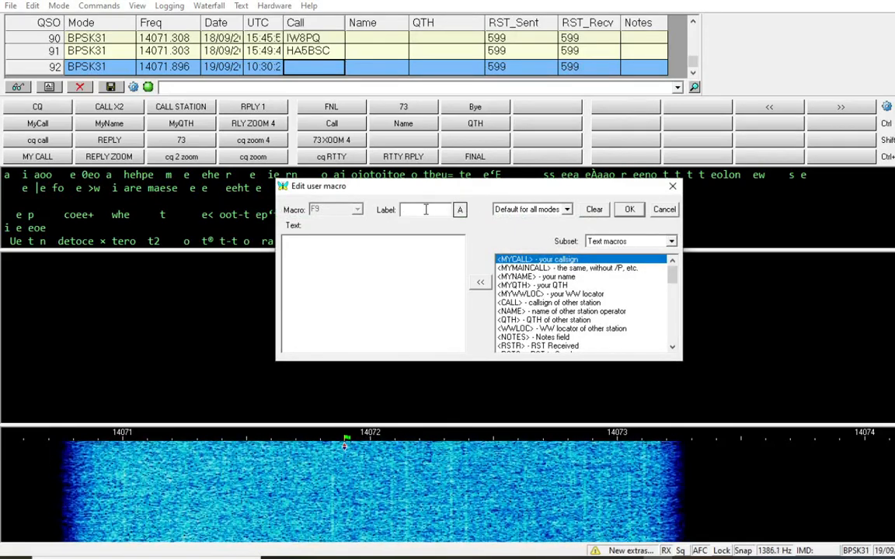
pyautogui.write('CQ CALL')
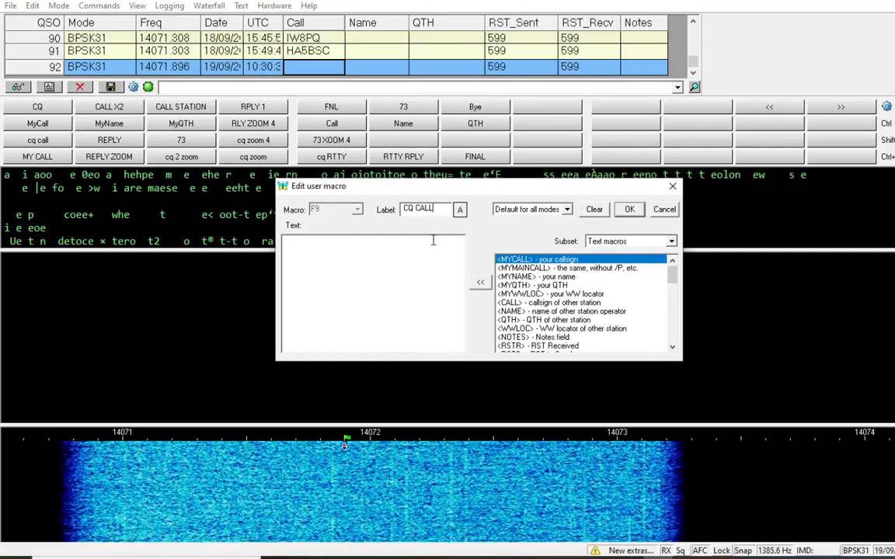
pyautogui.click(426, 244)
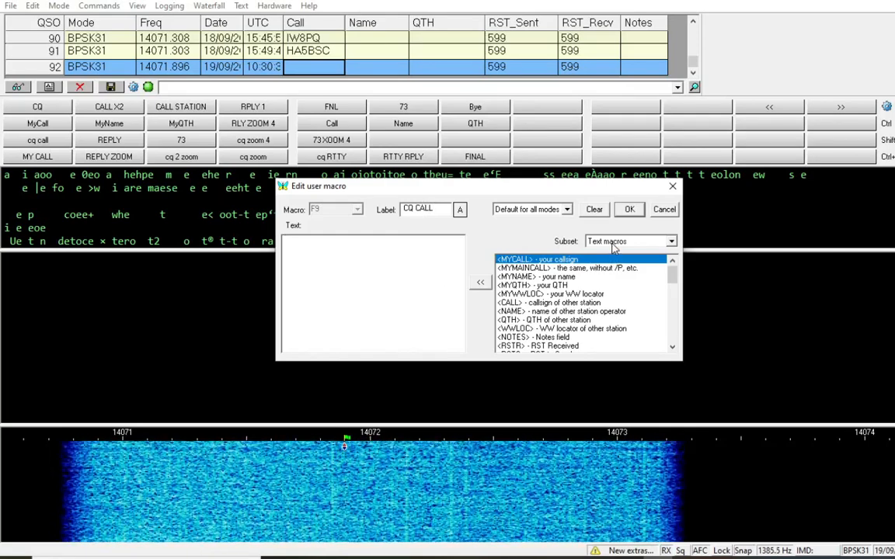
pyautogui.click(602, 243)
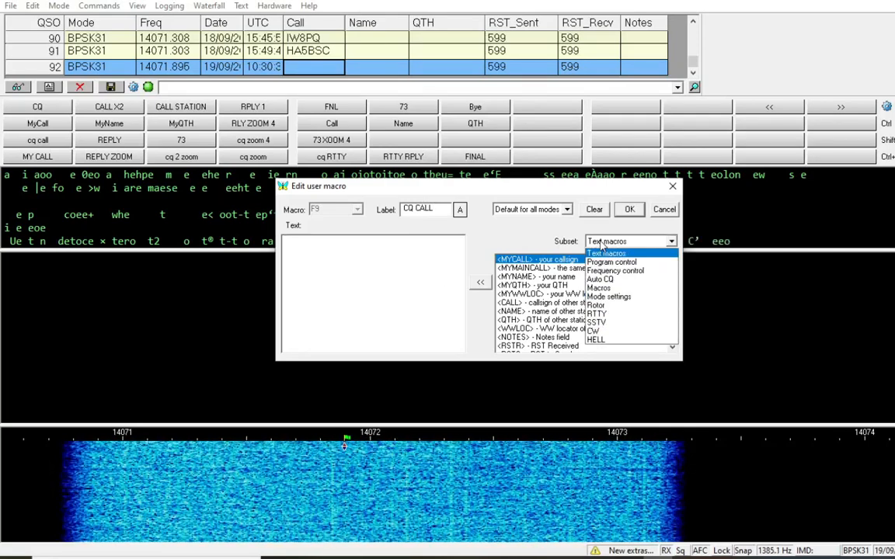
pyautogui.click(600, 242)
pyautogui.click(600, 243)
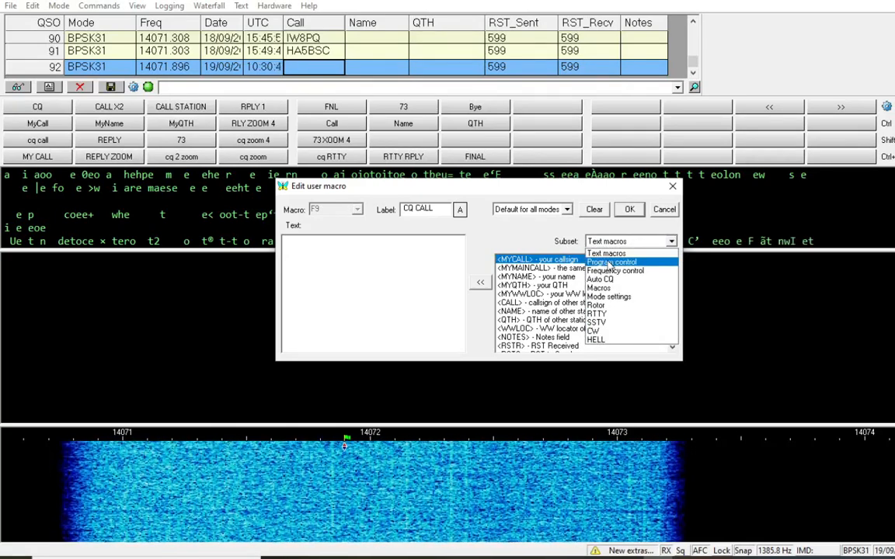
pyautogui.click(610, 263)
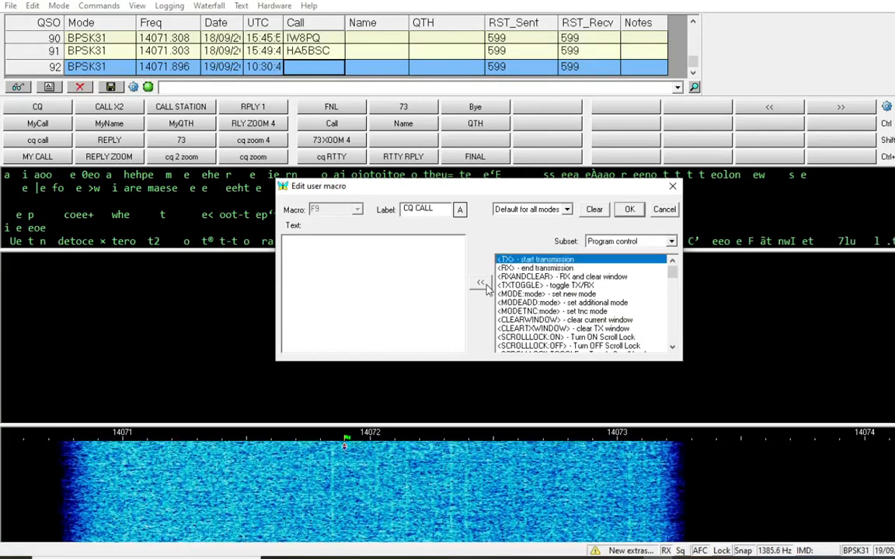
pyautogui.click(480, 282)
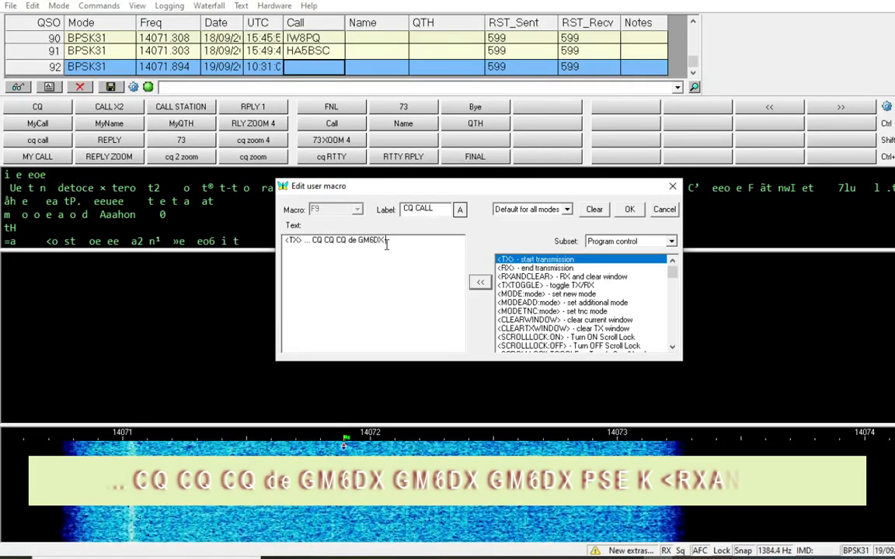
# Step: Complete the macro text with "... CQ CQ CQ de", the station's own callsign three times, "PSE K" and <RXANDCLEAR>, and save it
pyautogui.write('GM6DX ')
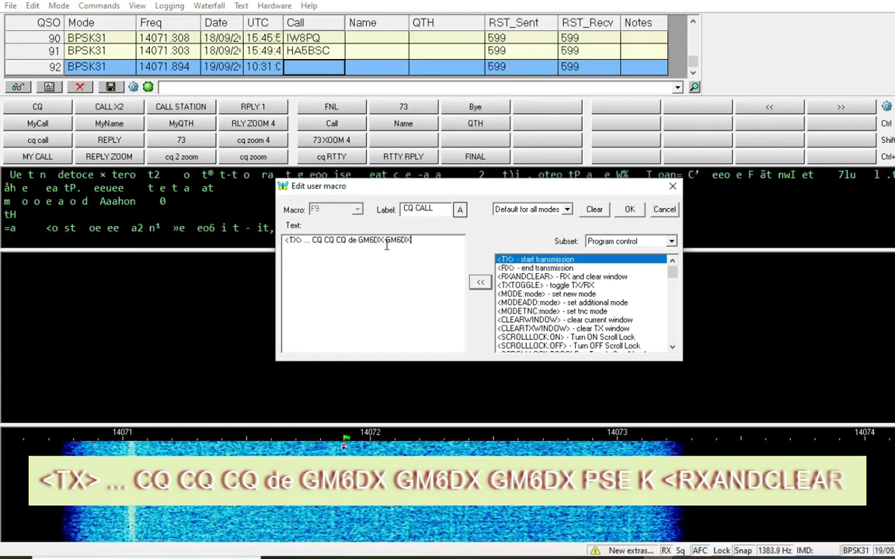
pyautogui.write('GM6DX PSE K')
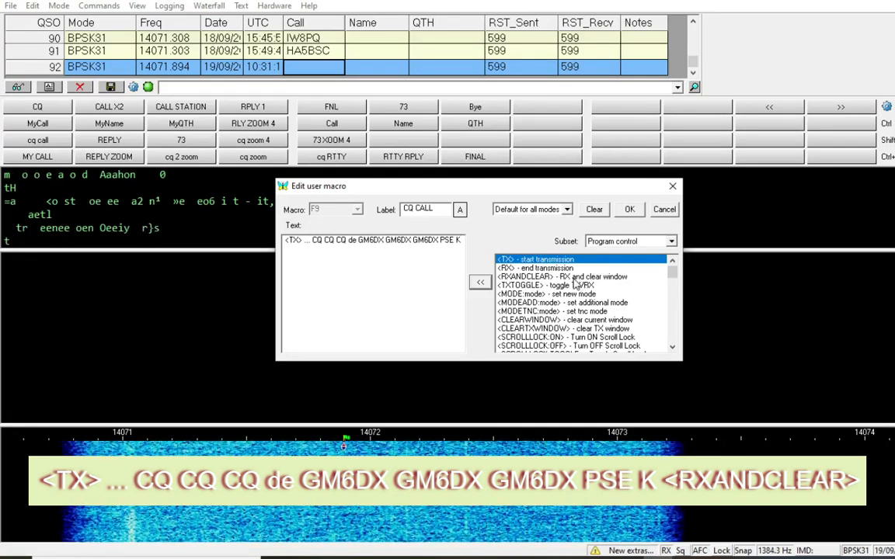
pyautogui.click(536, 276)
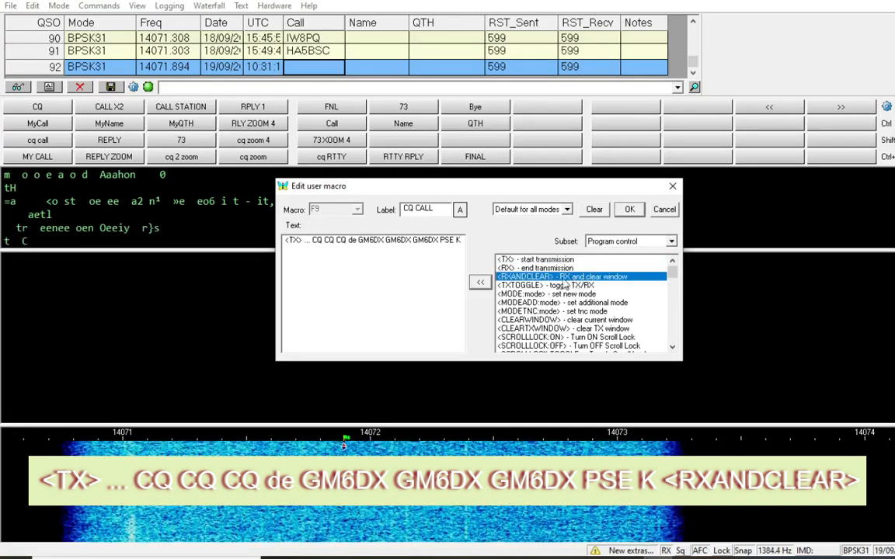
pyautogui.click(481, 283)
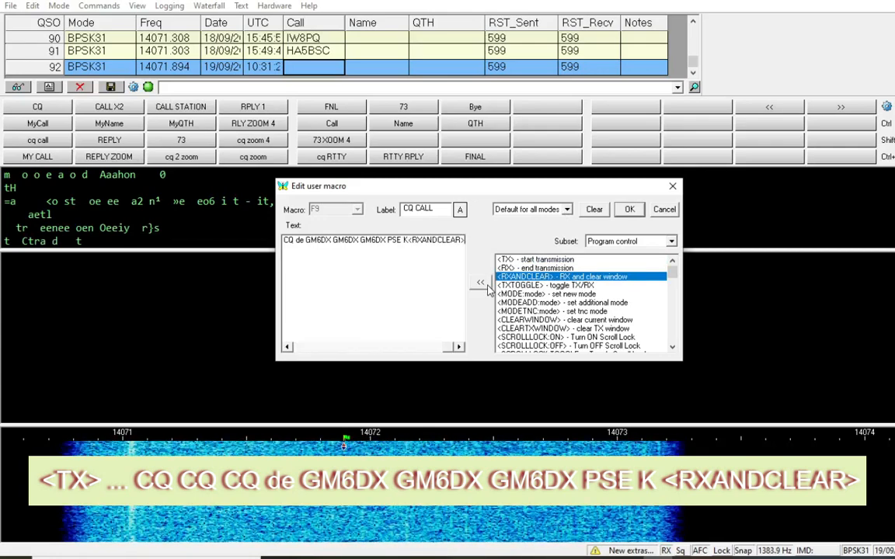
pyautogui.click(630, 210)
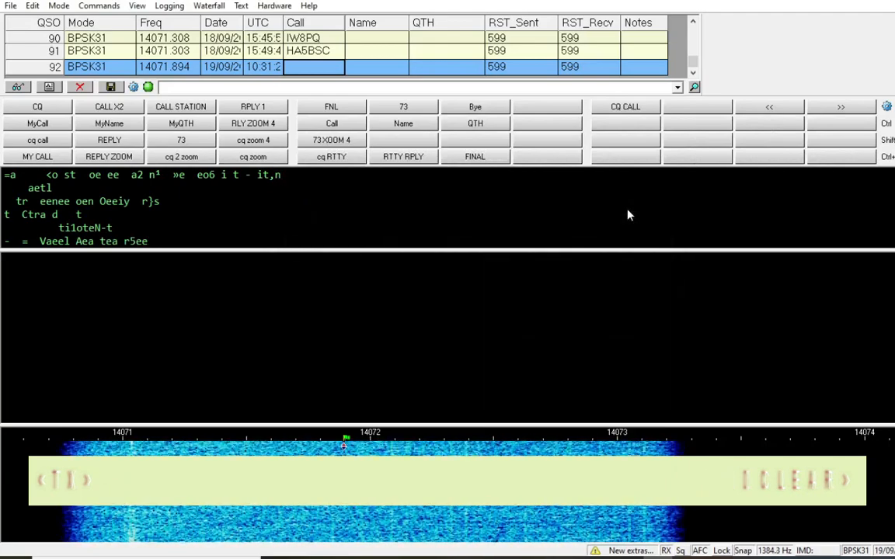
# Step: Reopen the CQ CALL macro and check its complete text from the start-transmission command to the closing receive command
pyautogui.rightClick(625, 109)
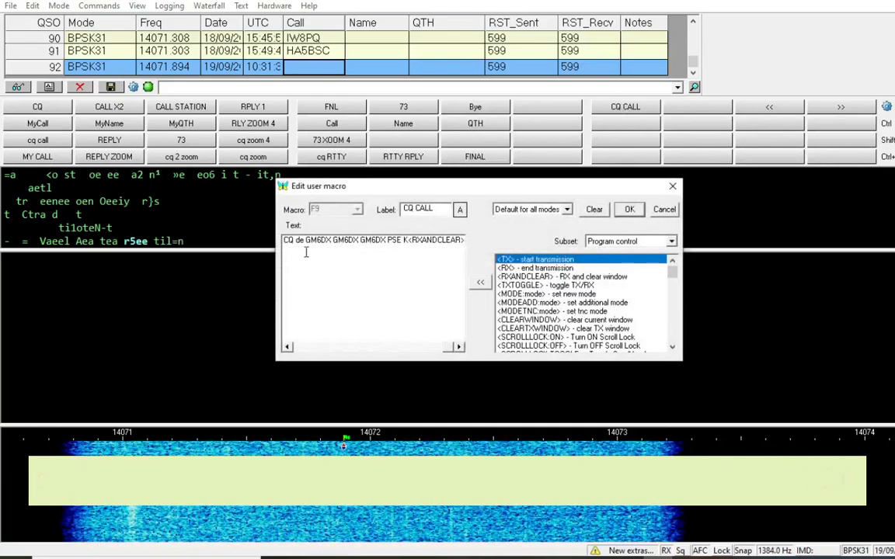
pyautogui.click(288, 348)
pyautogui.click(287, 349)
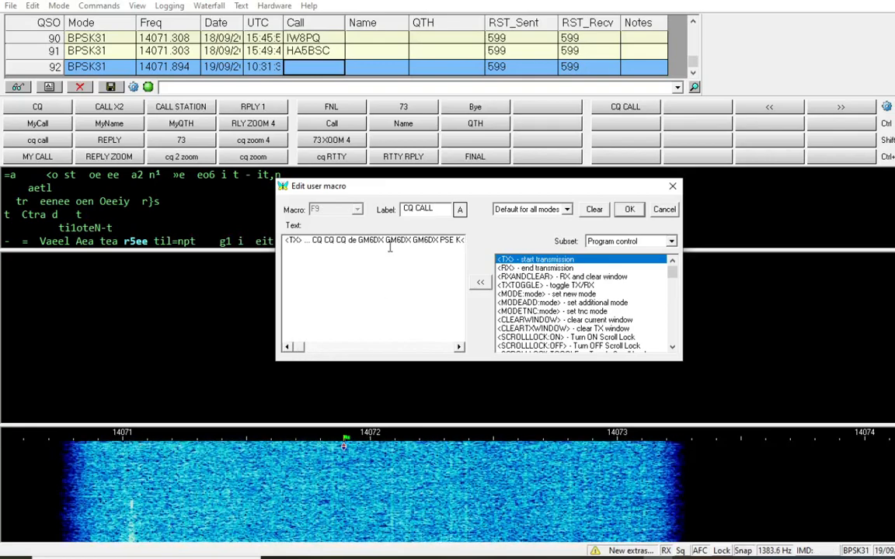
pyautogui.click(460, 348)
pyautogui.click(460, 348)
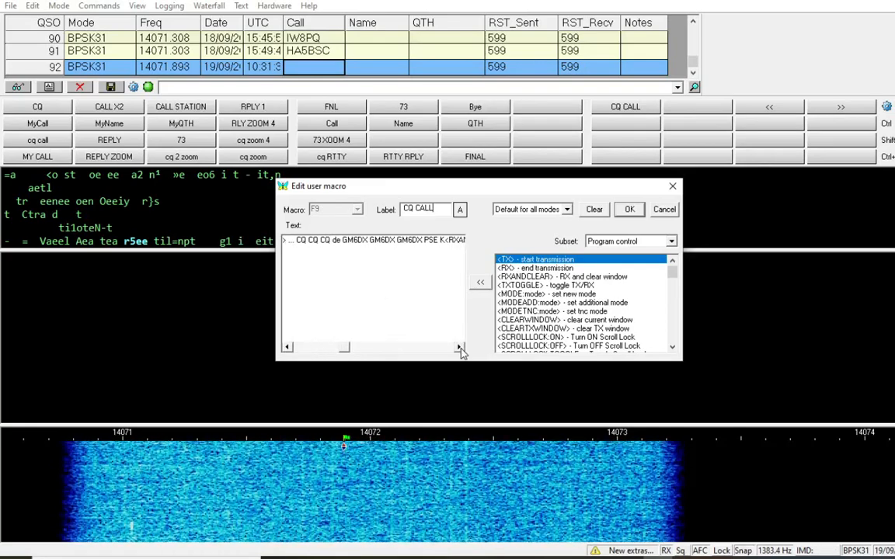
pyautogui.click(460, 348)
pyautogui.click(460, 348)
pyautogui.click(460, 348)
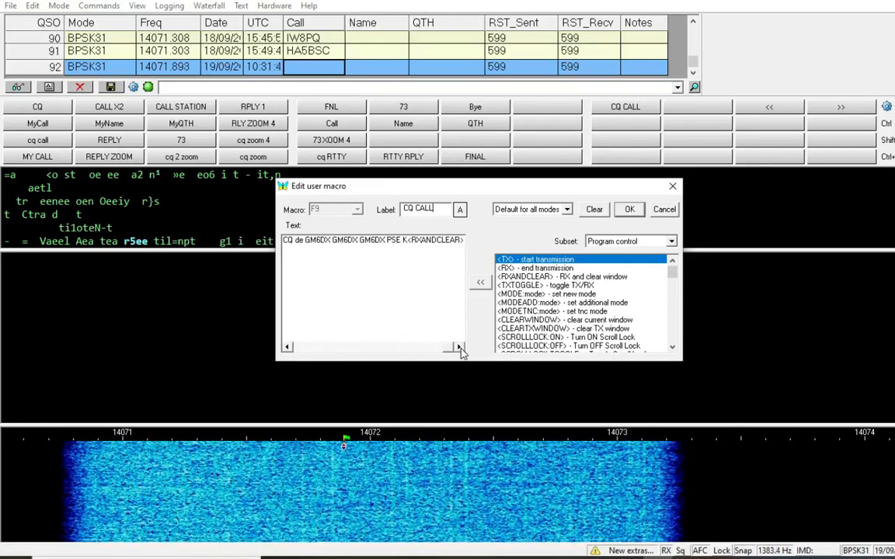
pyautogui.click(629, 209)
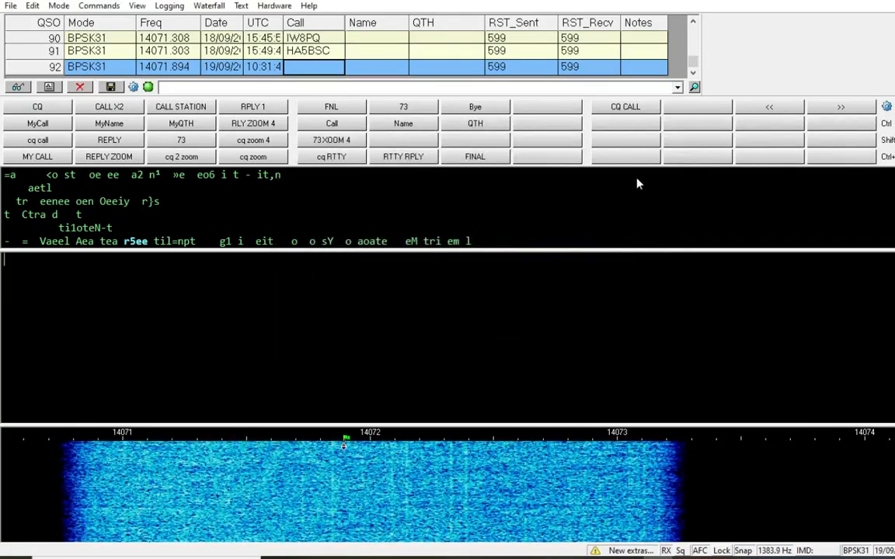
# Step: Start a macro labelled RPLY 1 in the empty Ctrl-F9 slot and insert the <TX> start-transmission command
pyautogui.rightClick(629, 129)
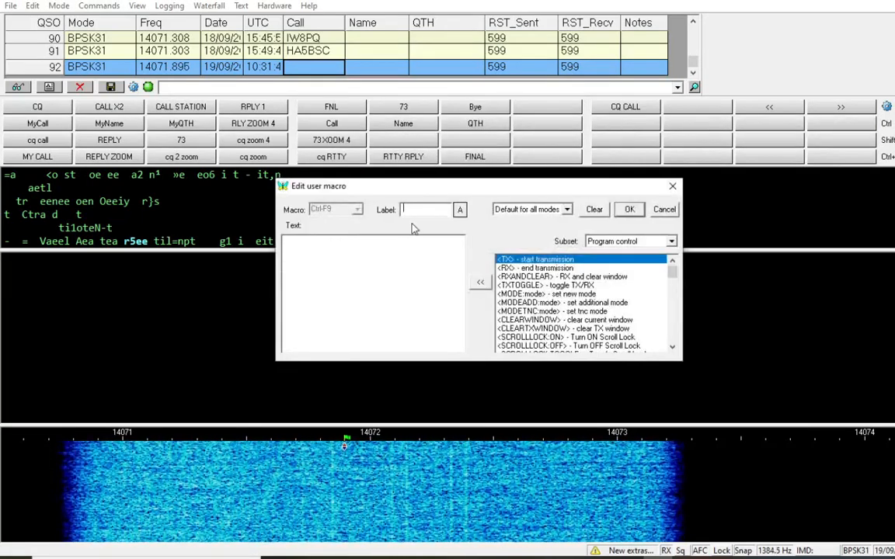
pyautogui.write('FI')
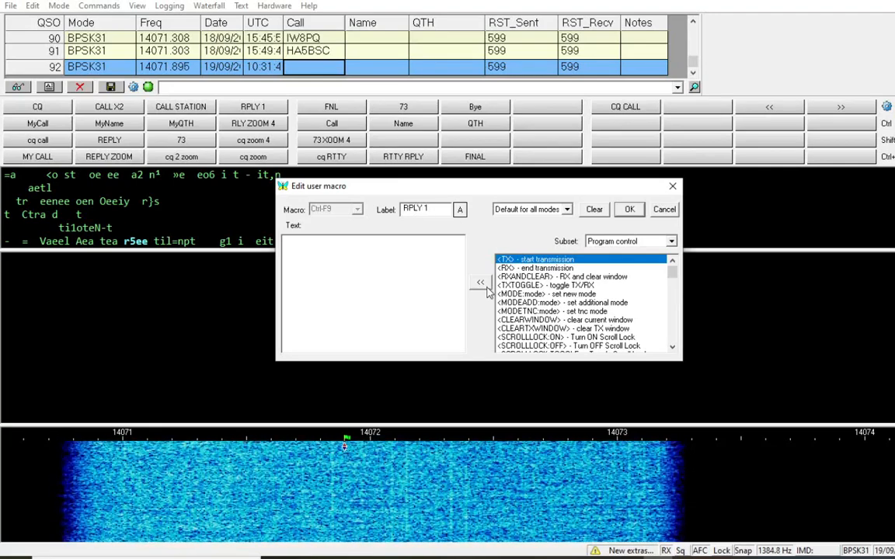
pyautogui.click(610, 243)
pyautogui.click(611, 262)
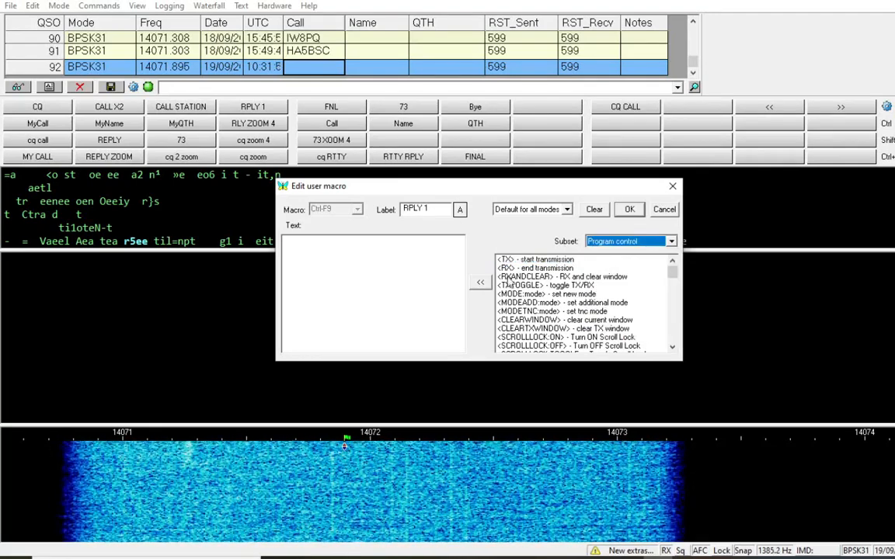
pyautogui.click(480, 281)
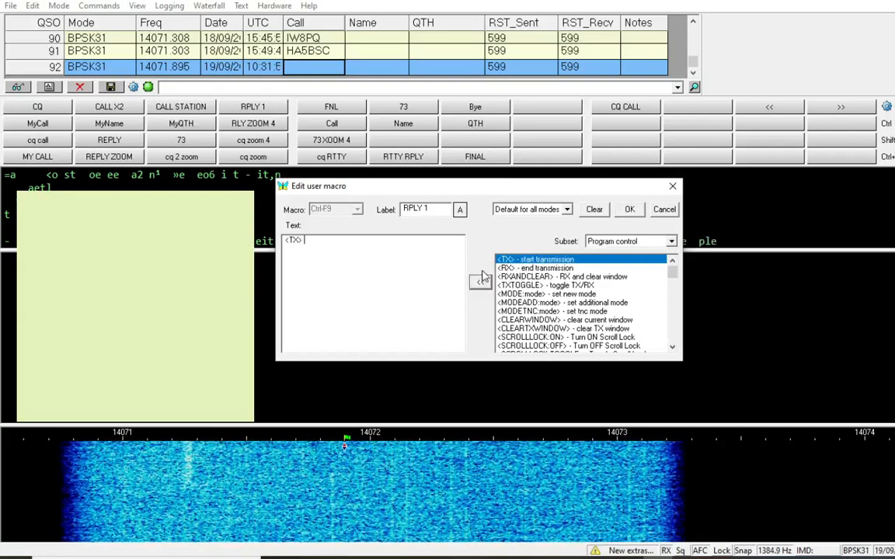
# Step: Complete the reply macro's first line with the <CALL> text macro followed by "de" and the station's own callsign
pyautogui.click(632, 242)
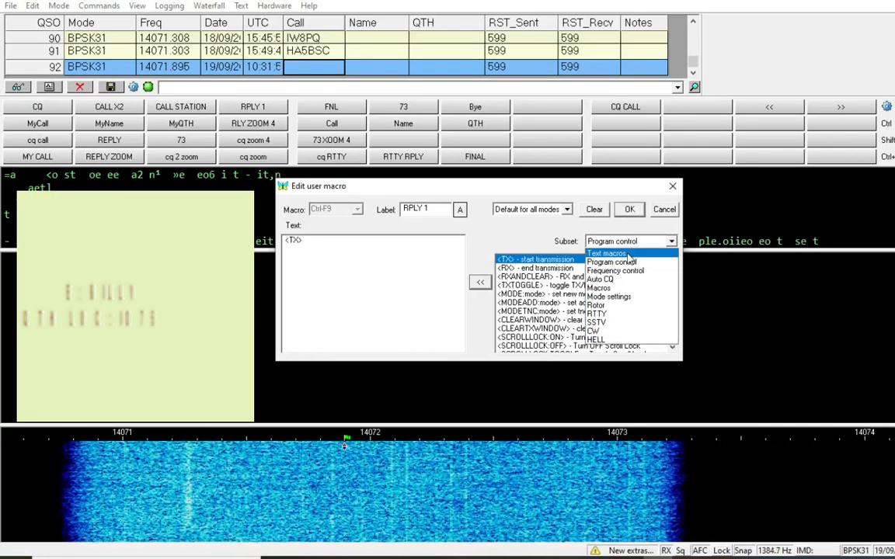
pyautogui.click(627, 254)
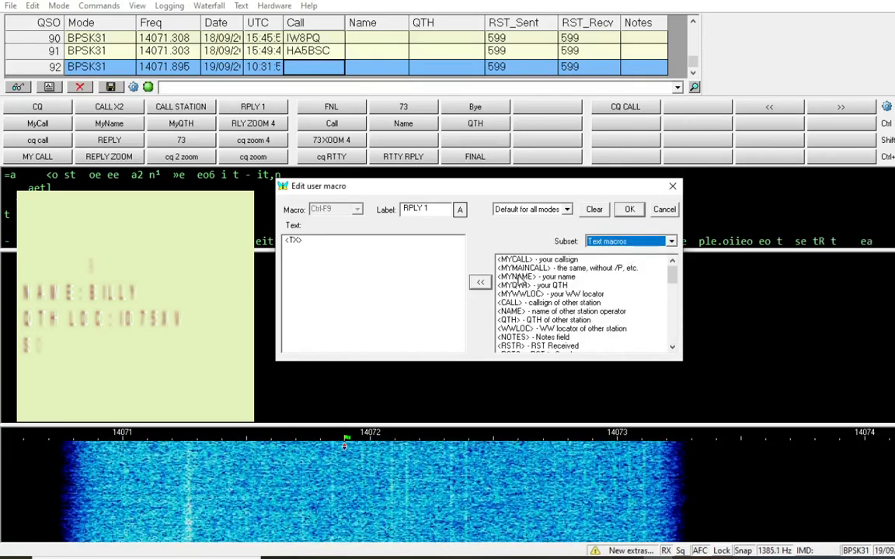
pyautogui.click(519, 303)
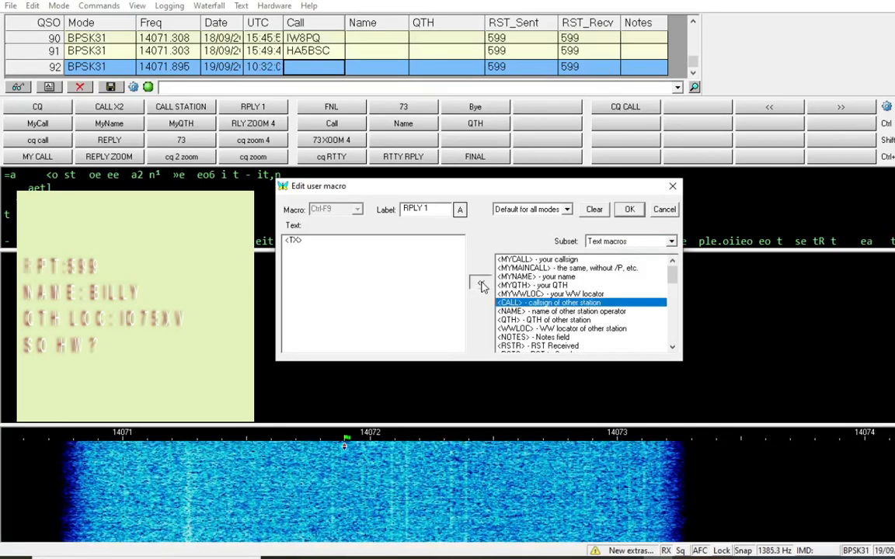
pyautogui.click(480, 283)
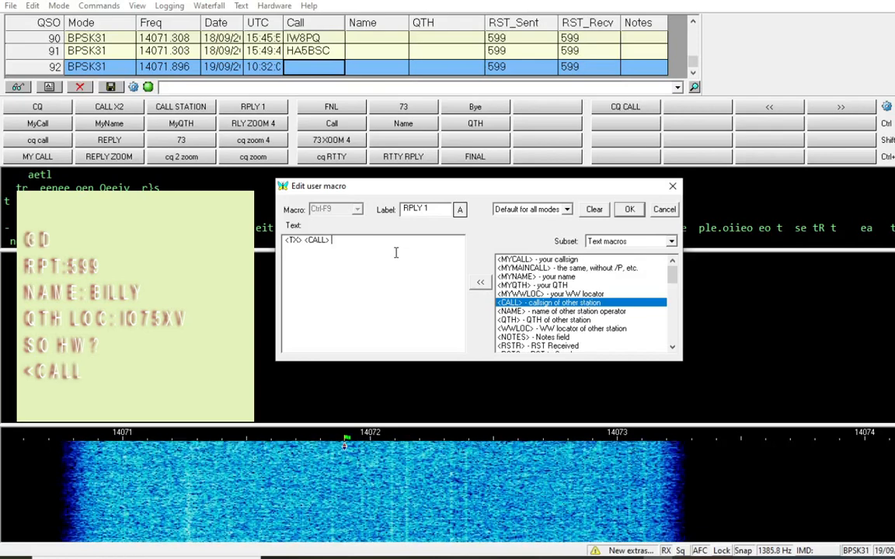
pyautogui.write('de ')
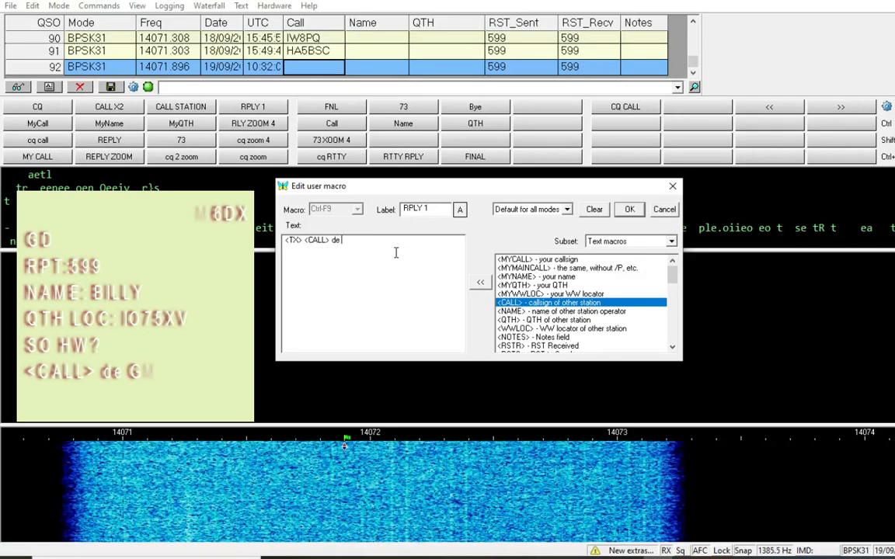
pyautogui.write('GM6DX ')
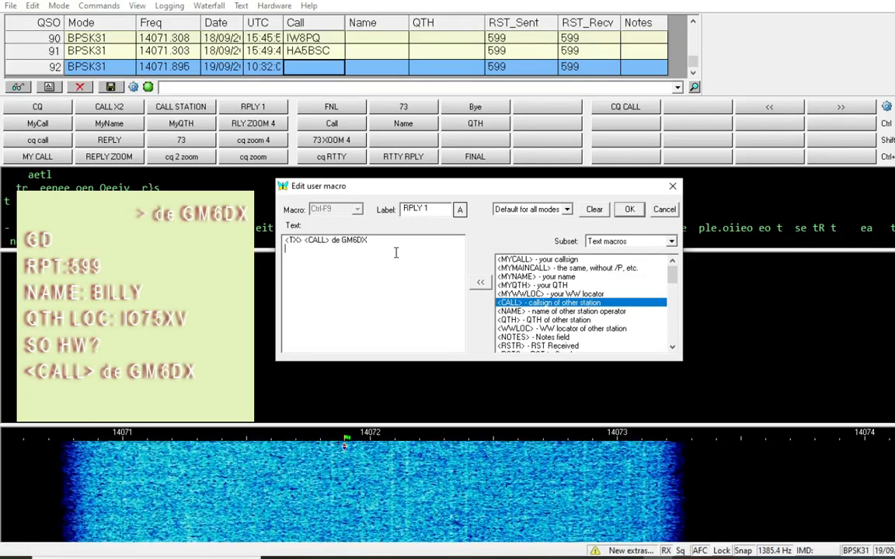
pyautogui.write('TNX')
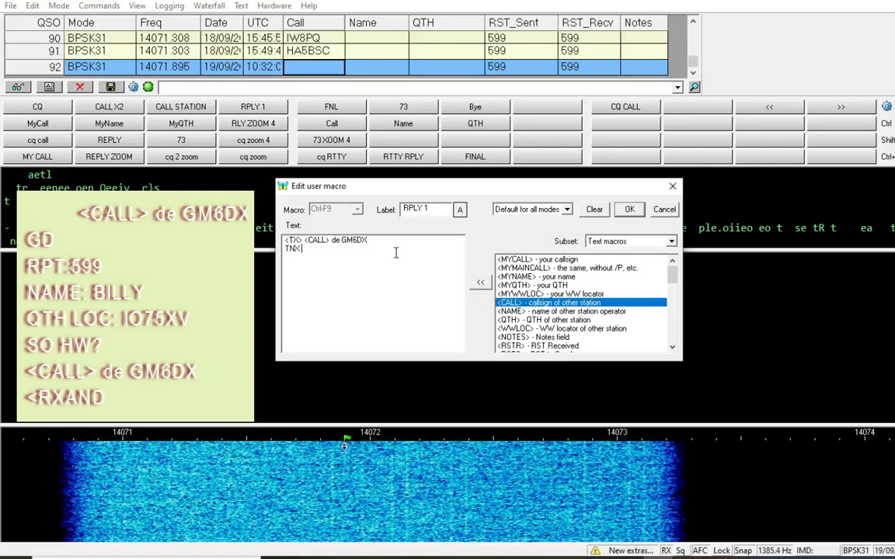
pyautogui.press('BackSpace')
pyautogui.press('BackSpace')
pyautogui.press('BackSpace')
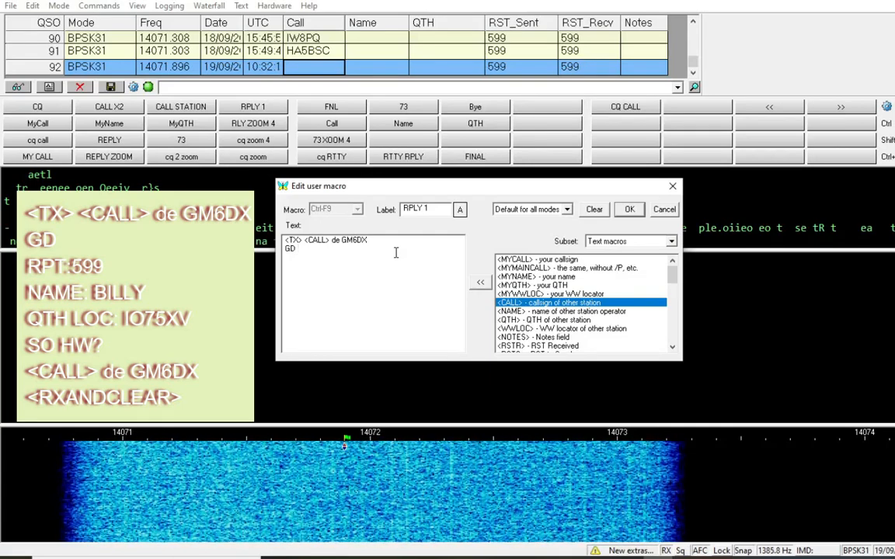
# Step: Add the greeting "GD" and the signal report "RPT:599" as separate lines of the reply macro
pyautogui.write('GD YOUR')
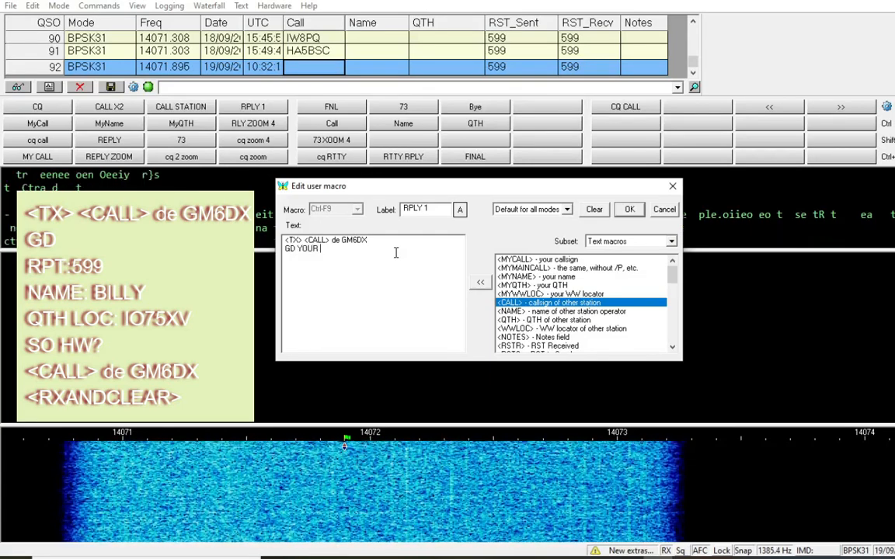
pyautogui.write(' RPT')
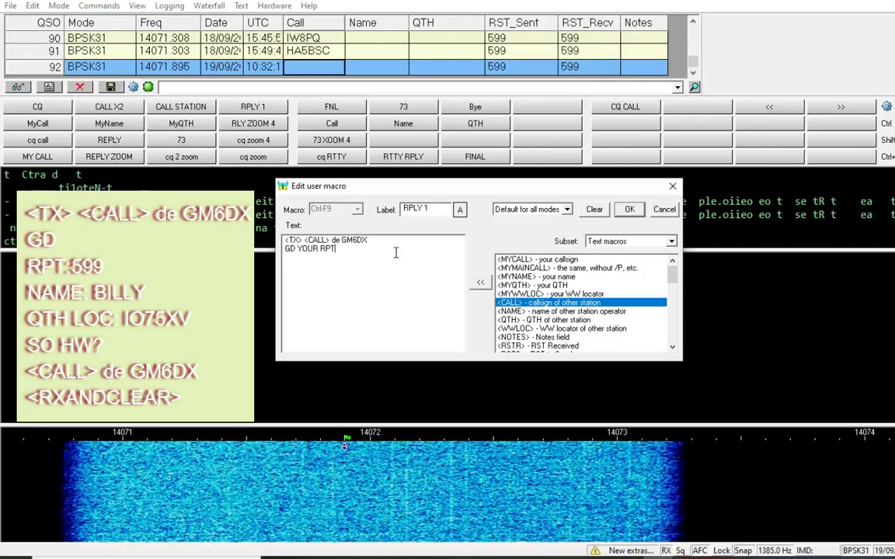
pyautogui.press('BackSpace')
pyautogui.press('BackSpace')
pyautogui.press('BackSpace')
pyautogui.press('BackSpace')
pyautogui.press('BackSpace')
pyautogui.press('BackSpace')
pyautogui.press('BackSpace')
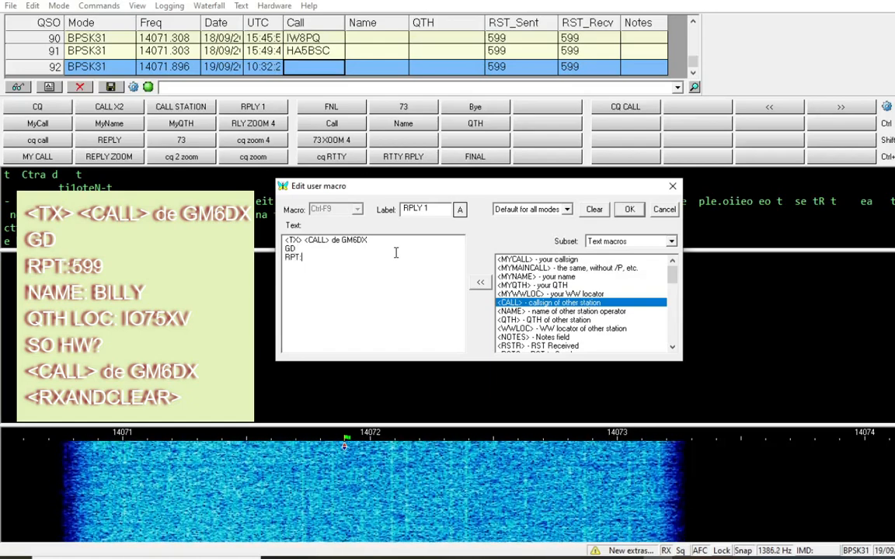
pyautogui.press('BackSpace')
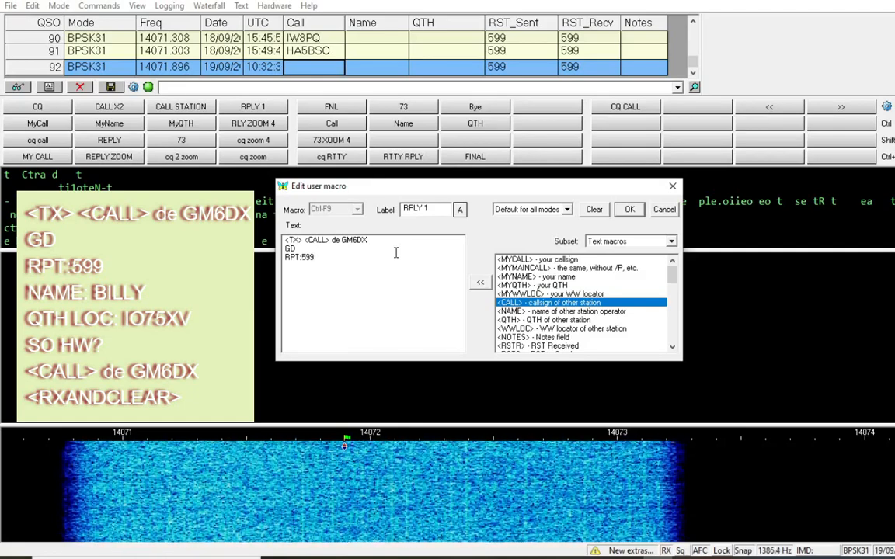
pyautogui.press('Return')
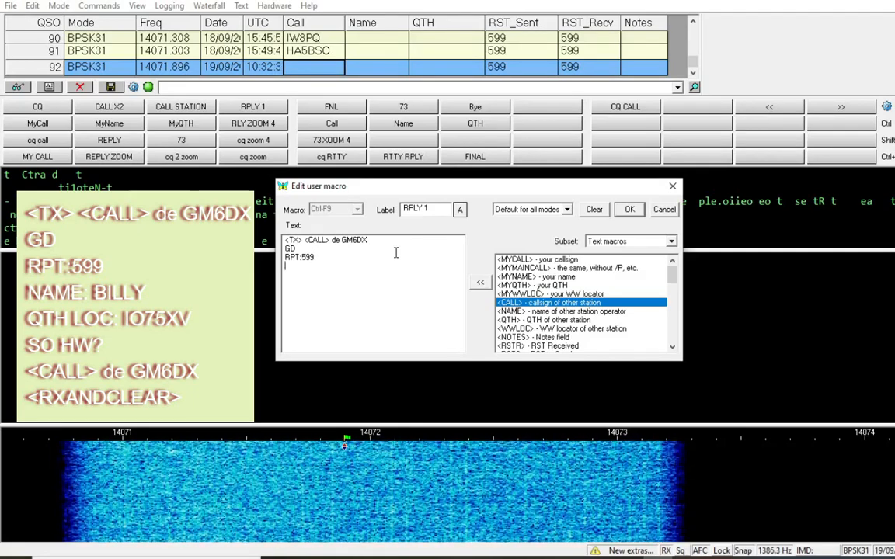
# Step: Add a "NAME:" line with the operator's first name and a "QTH LOC: IO75XV" line to the reply macro
pyautogui.write('NAME')
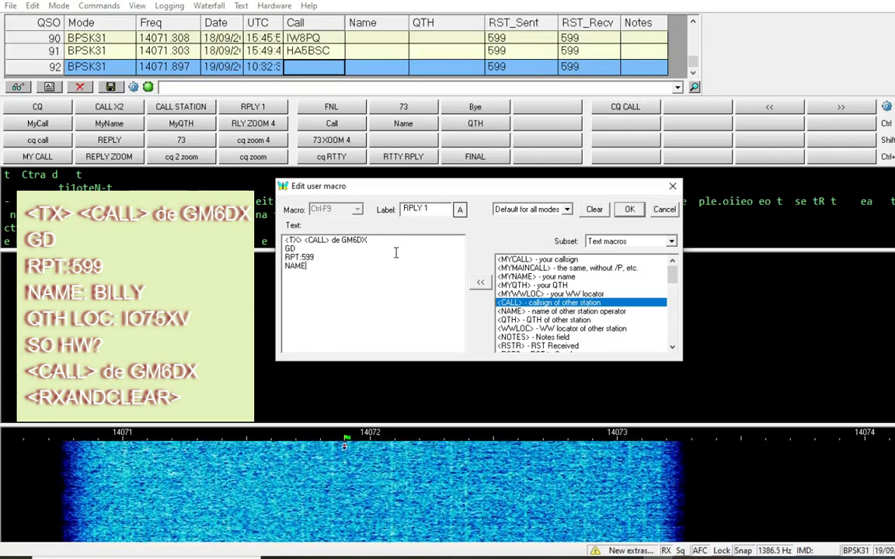
pyautogui.write(': BILLY')
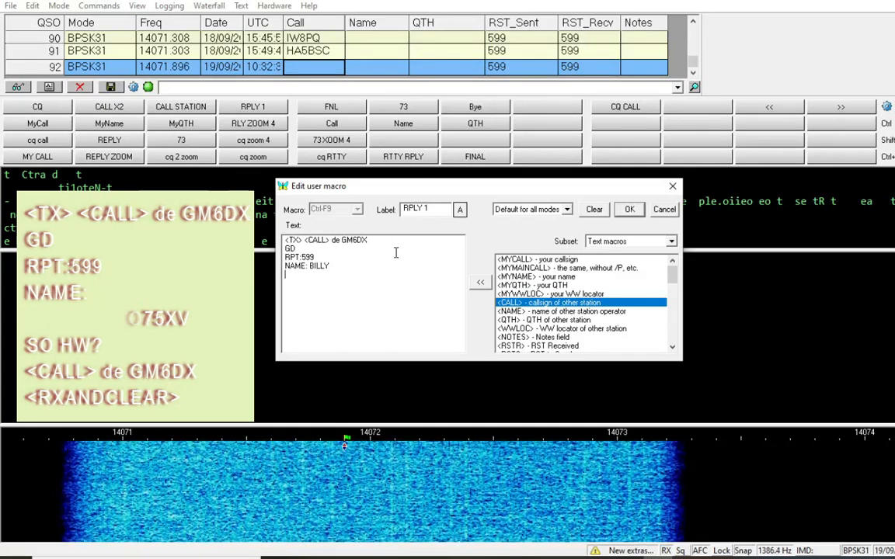
pyautogui.press('Return')
pyautogui.write('QTH')
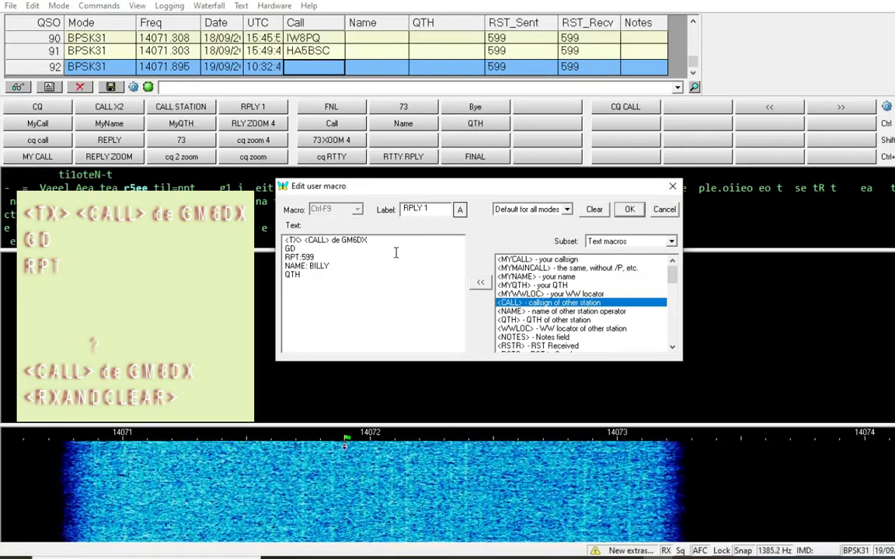
pyautogui.write(':')
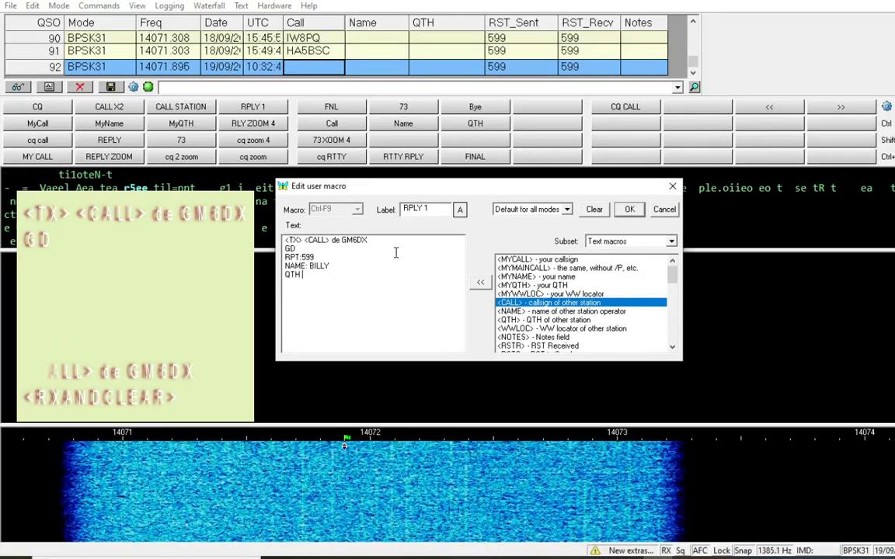
pyautogui.write(' LOC: IO75XM')
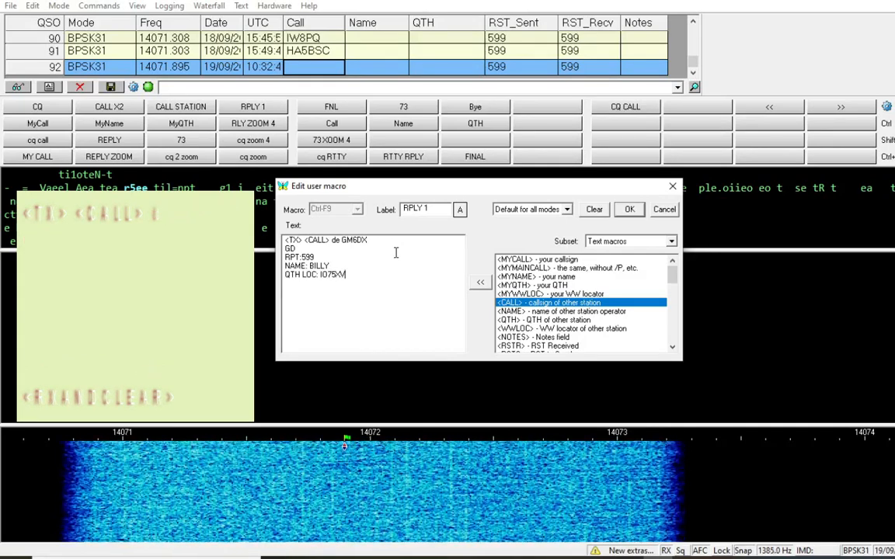
pyautogui.press('Return')
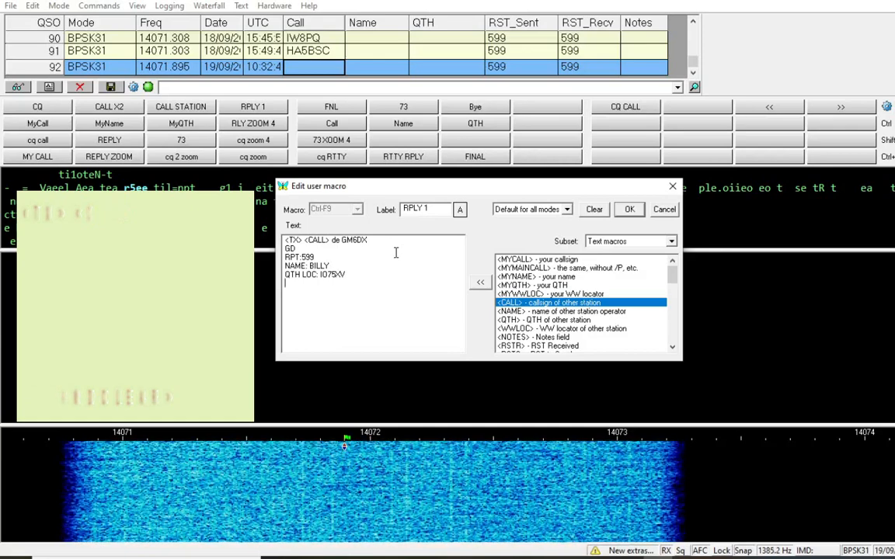
# Step: Add the line "SO HW?" and a sign-off line with <CALL>, "de" and the station's own callsign
pyautogui.write('SO HW? ')
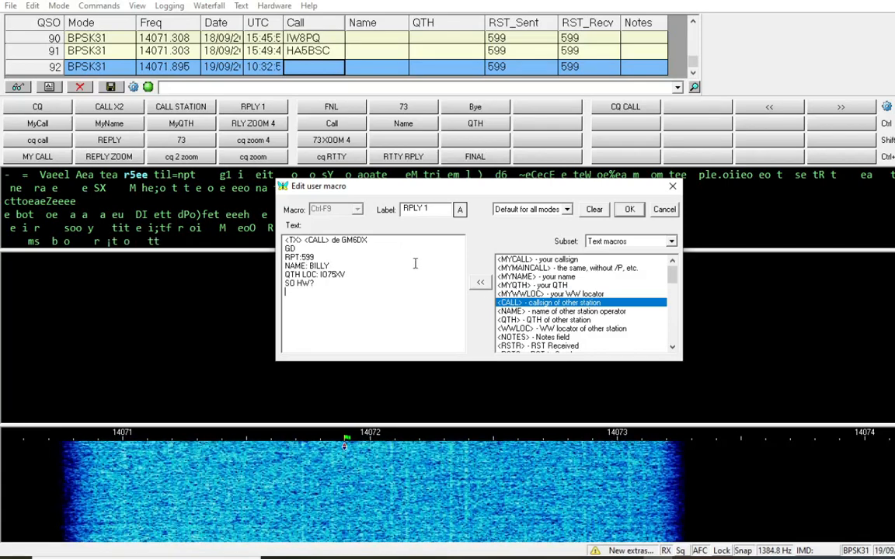
pyautogui.write('<CALL>')
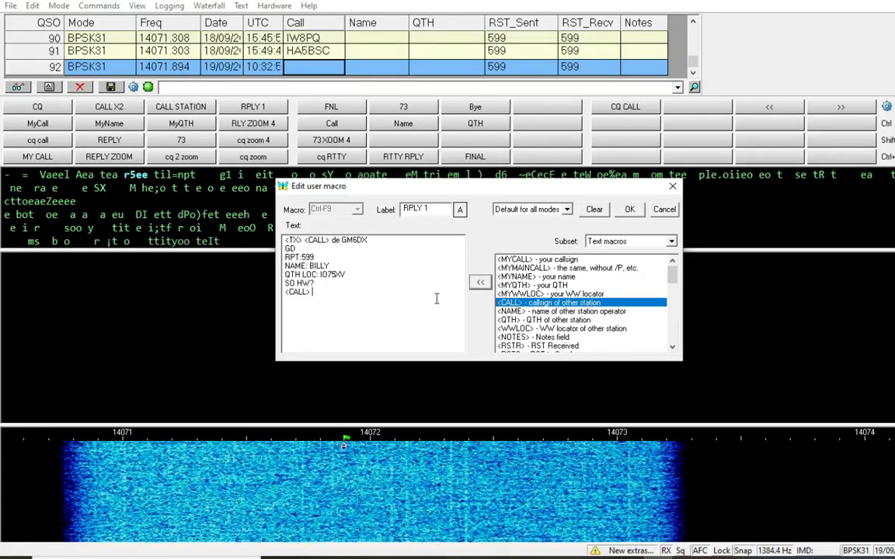
pyautogui.write(' de GM6DX')
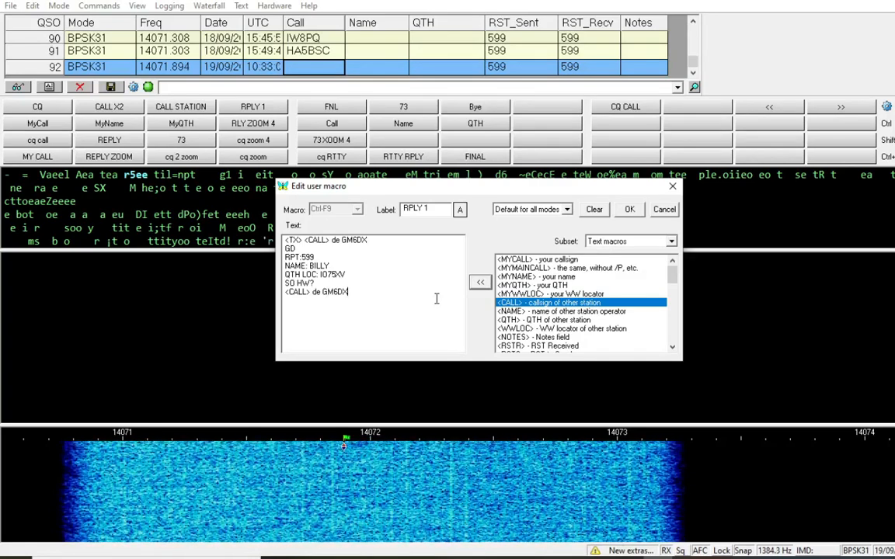
pyautogui.press('Return')
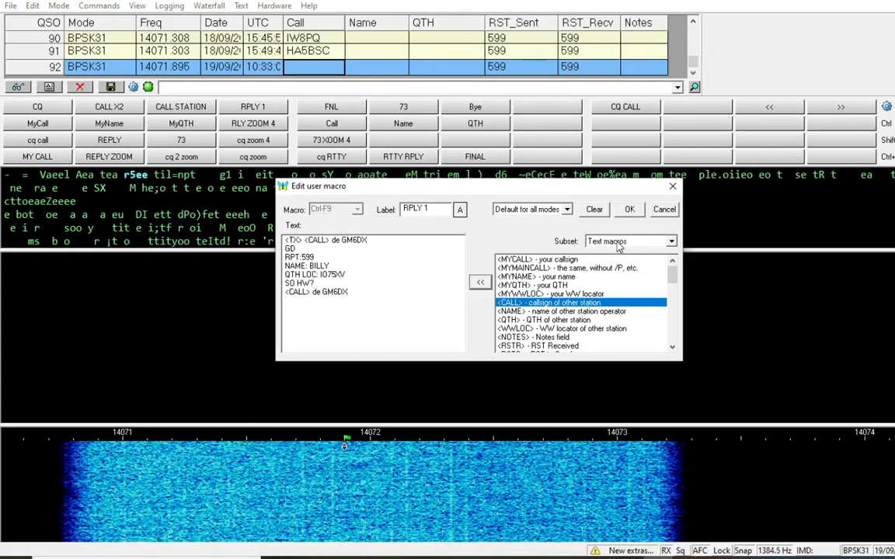
# Step: End the reply macro with the <RXANDCLEAR> program control command and save it
pyautogui.click(618, 243)
pyautogui.click(617, 260)
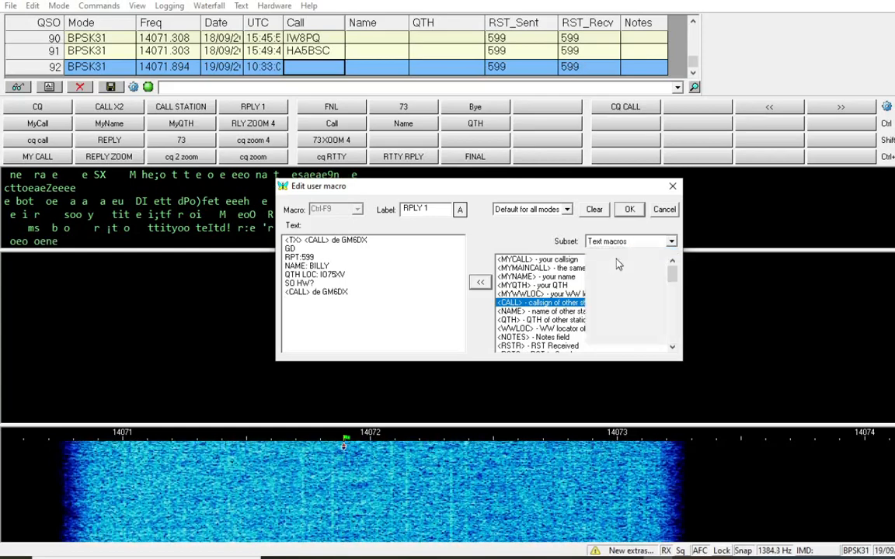
pyautogui.click(516, 278)
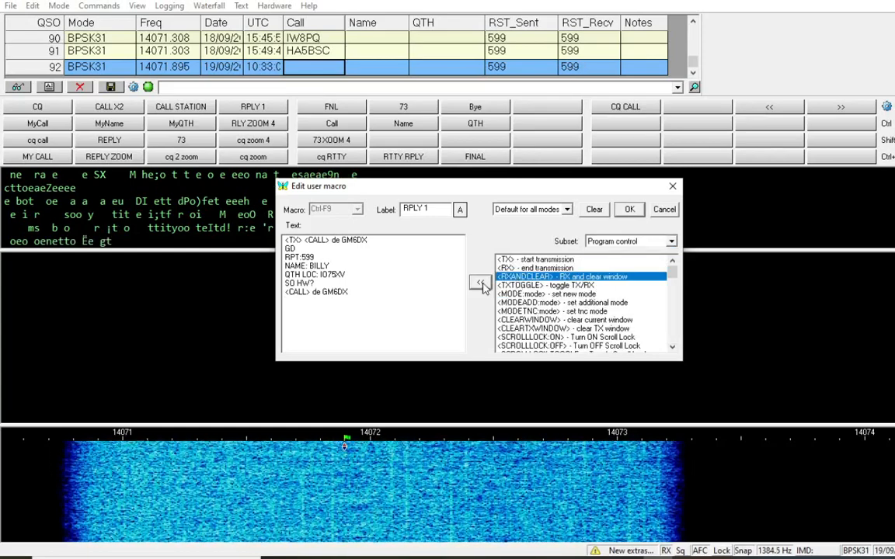
pyautogui.click(481, 283)
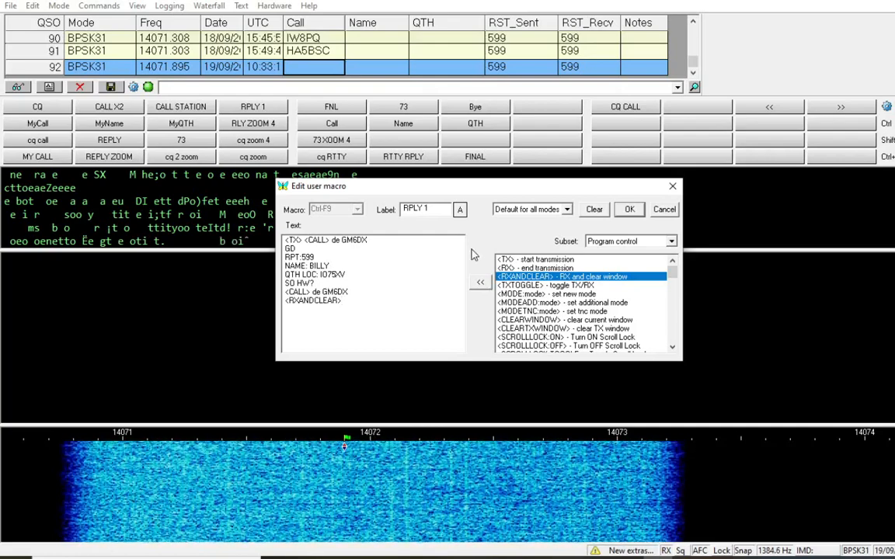
pyautogui.click(631, 209)
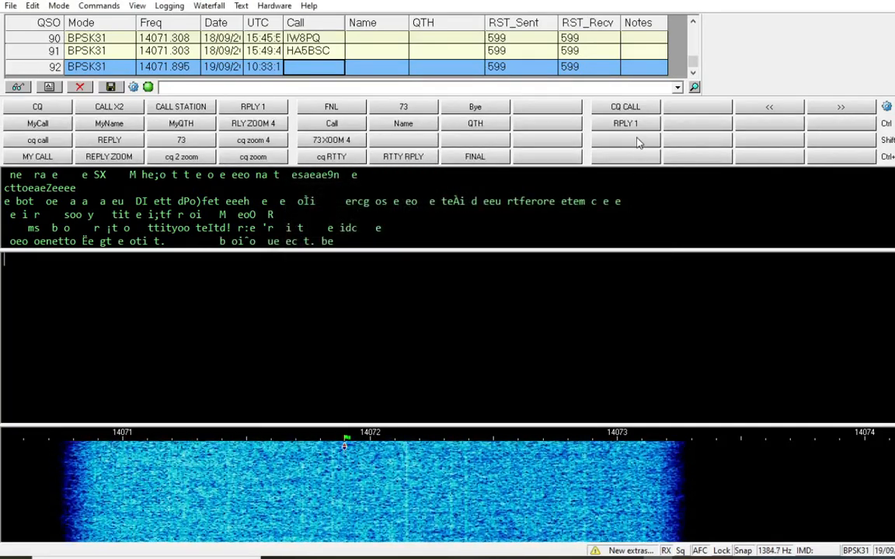
# Step: Start a macro labelled FINL in the empty Shift-F9 slot and insert the <TX> start-transmission command
pyautogui.rightClick(635, 140)
pyautogui.click(410, 215)
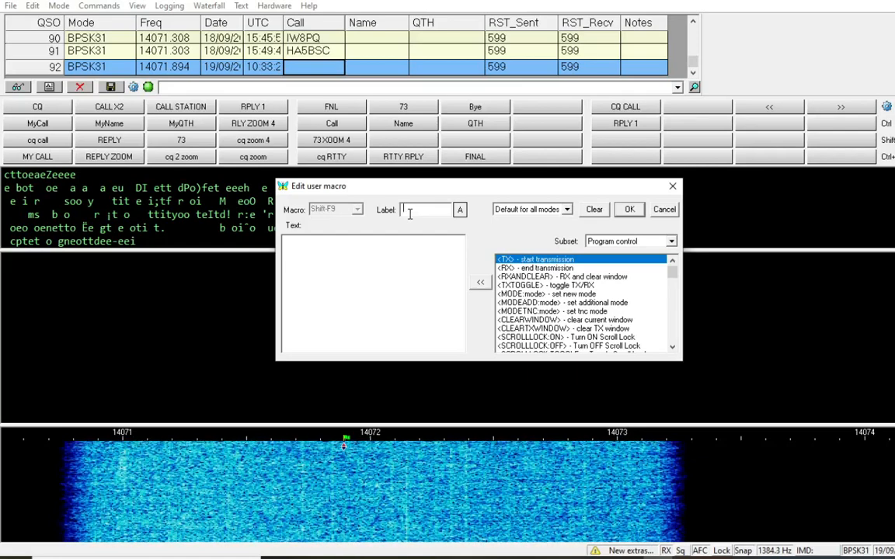
pyautogui.write('FIN')
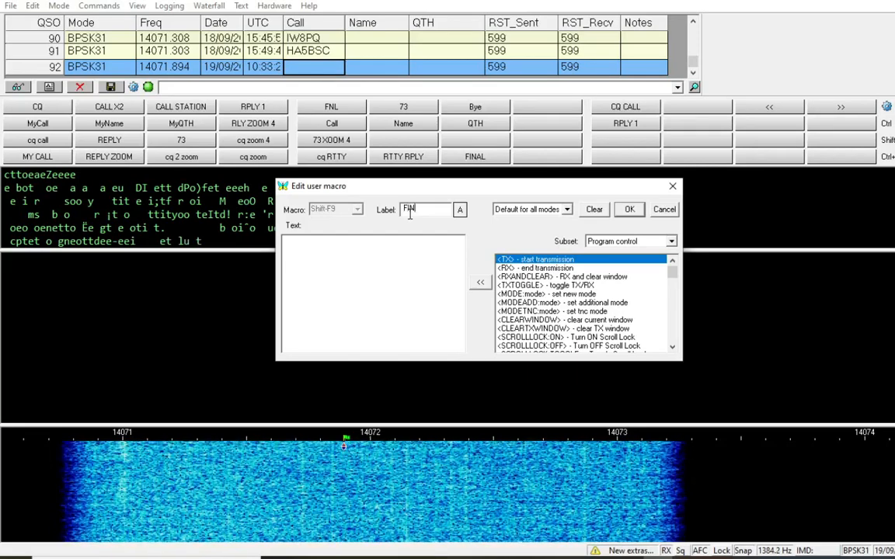
pyautogui.write('L')
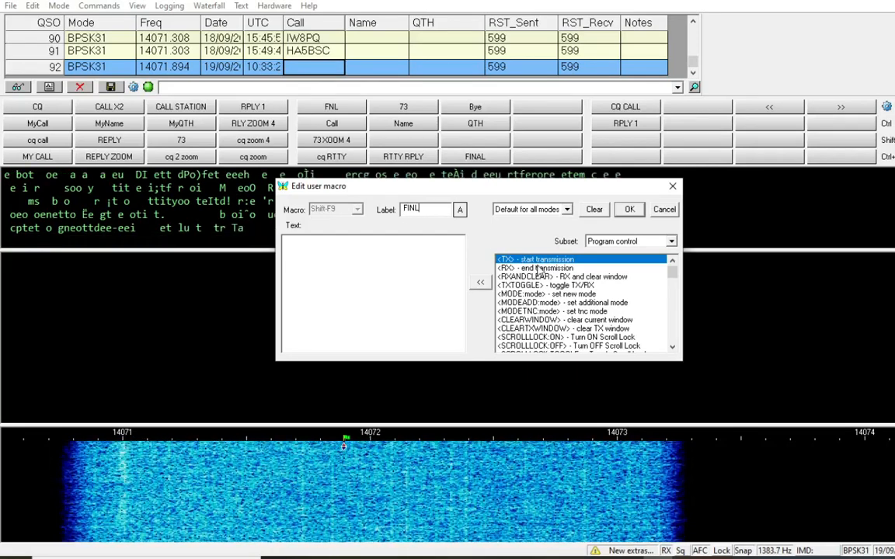
pyautogui.click(480, 282)
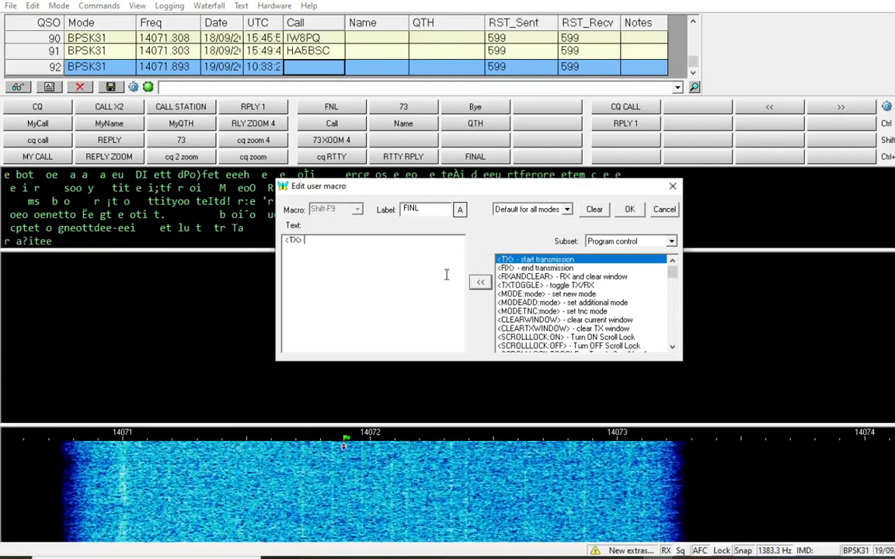
# Step: Complete the FINL macro's first line with the <CALL> text macro, "de" and the station's own callsign
pyautogui.click(656, 241)
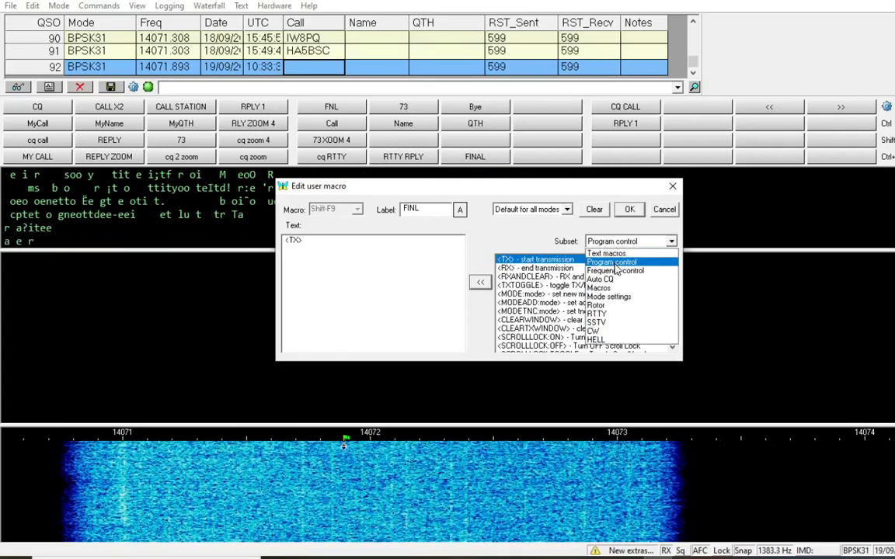
pyautogui.click(606, 253)
pyautogui.click(536, 302)
pyautogui.click(481, 282)
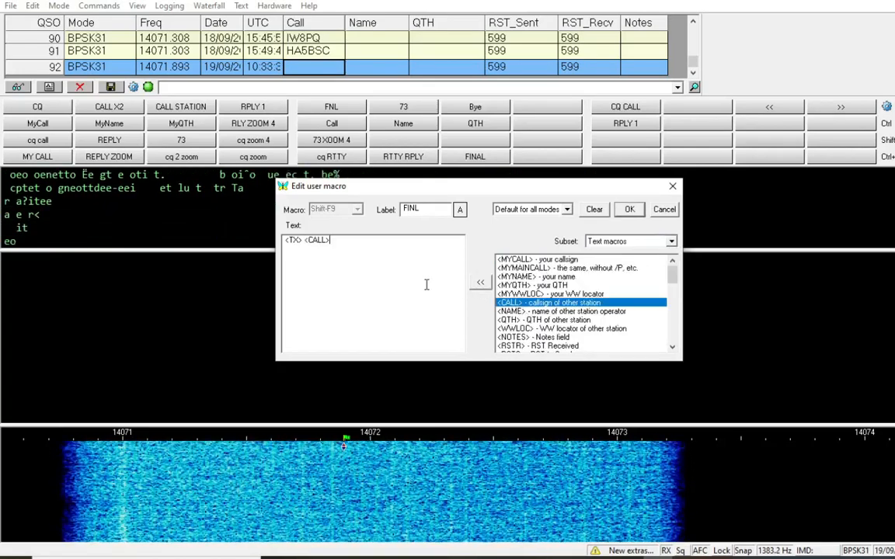
pyautogui.write('d')
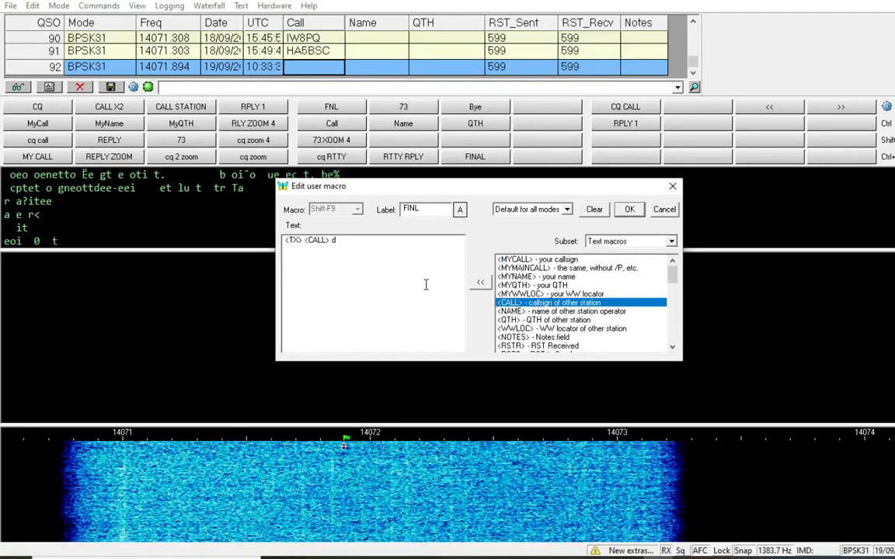
pyautogui.write('e GM6DX')
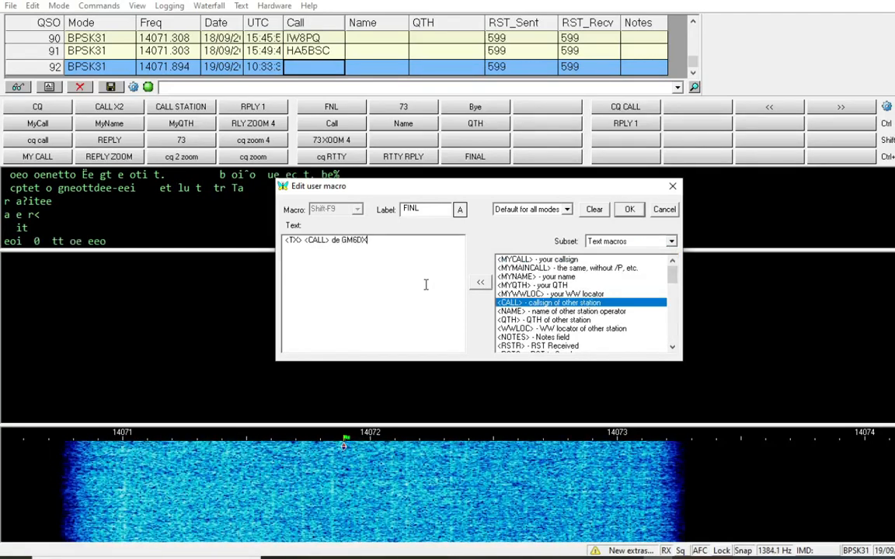
pyautogui.press('Return')
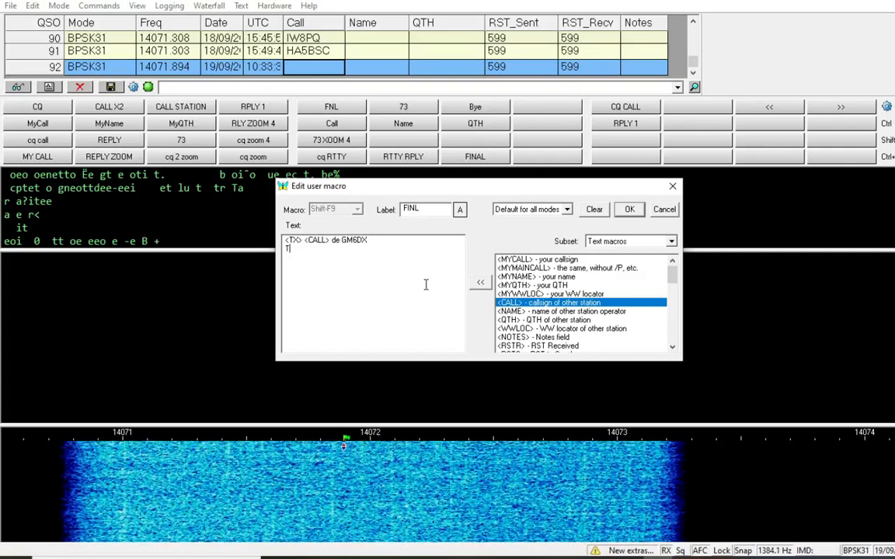
# Step: Add the lines "TNX FER SHORT QSO" and "RIG: FTDX10" to the FINL macro
pyautogui.write('TNX FER')
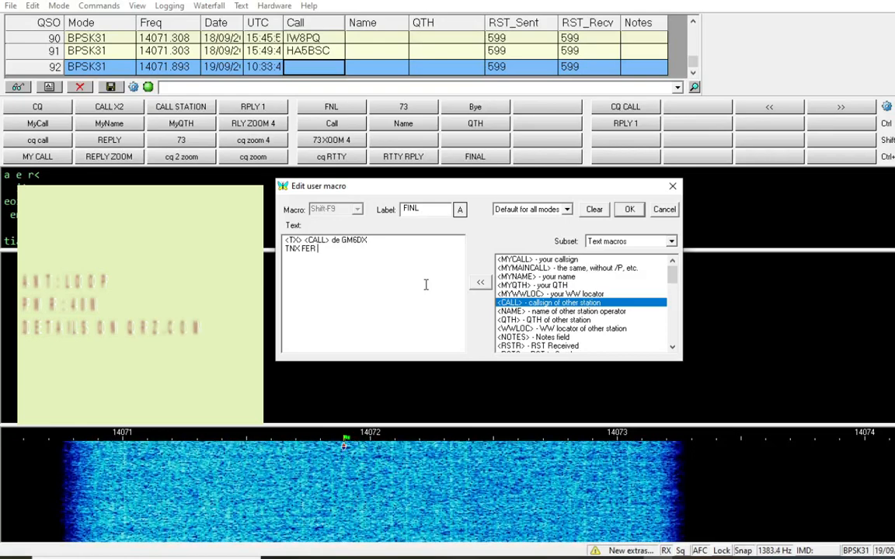
pyautogui.write('SHORT QSO')
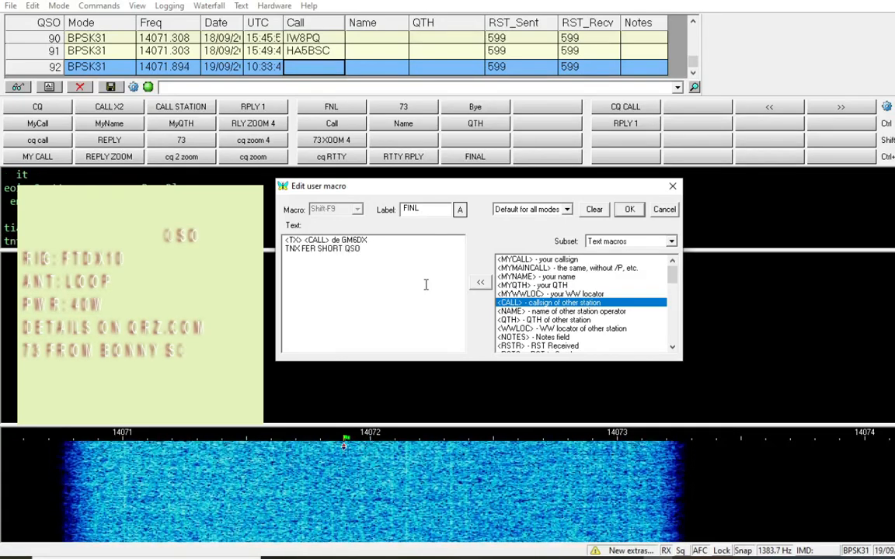
pyautogui.press('Return')
pyautogui.write('RUNNING')
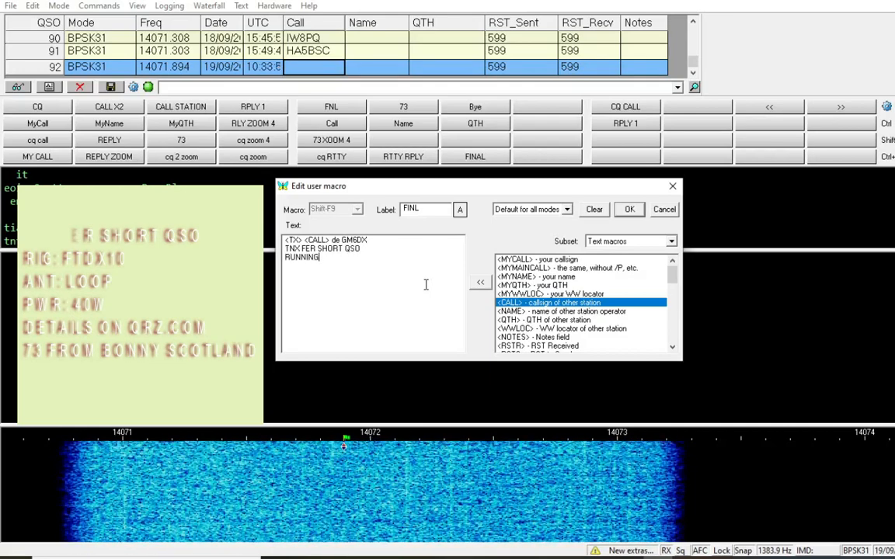
pyautogui.press('BackSpace')
pyautogui.press('BackSpace')
pyautogui.press('BackSpace')
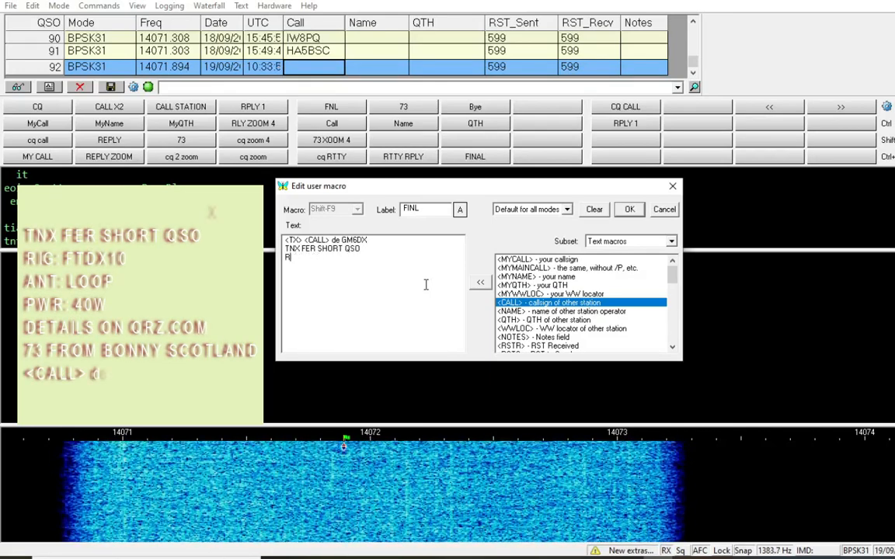
pyautogui.write('IG: ')
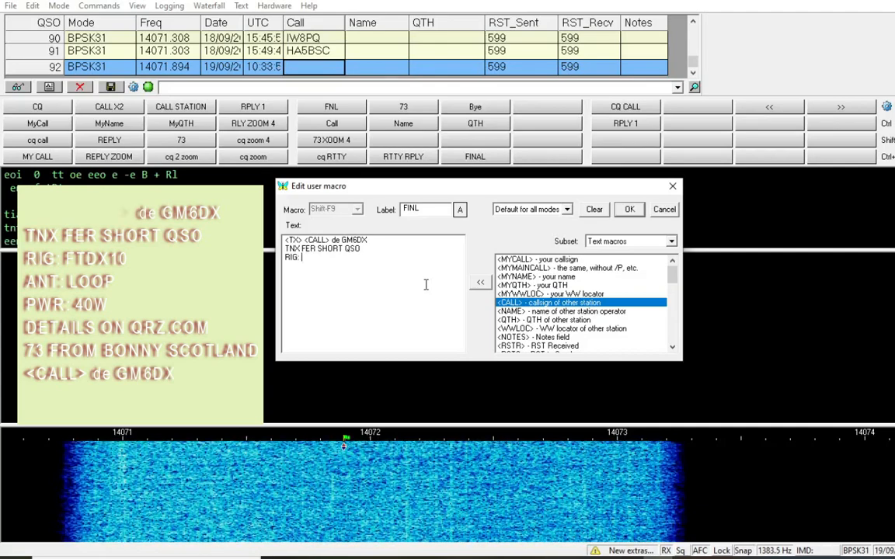
pyautogui.write('FTDX10')
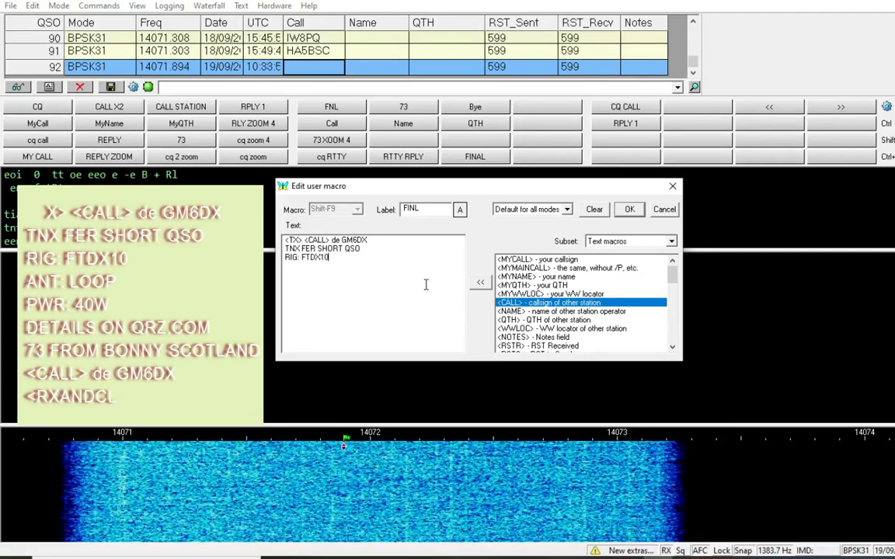
# Step: Add the lines "ANT: LOOP" and "PWR: 40W" to the FINL macro
pyautogui.press('Return')
pyautogui.write('A')
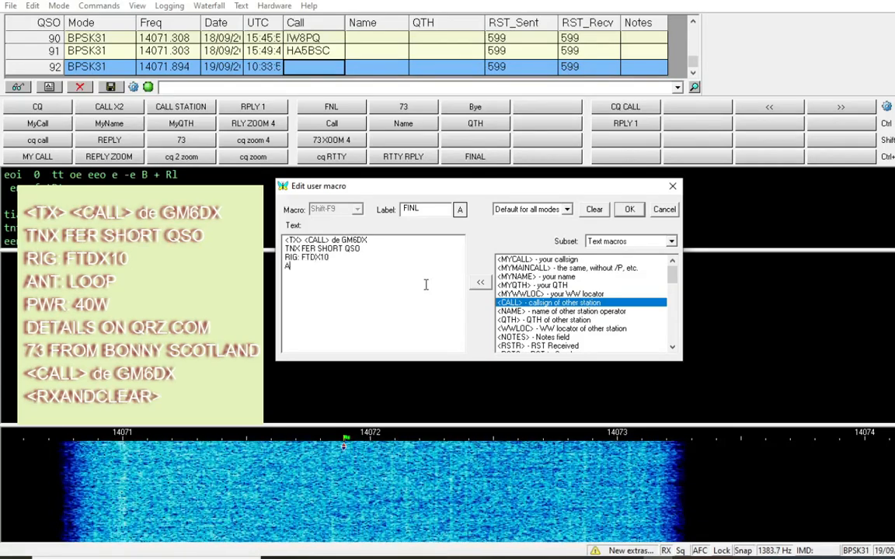
pyautogui.write('NT: LOOP')
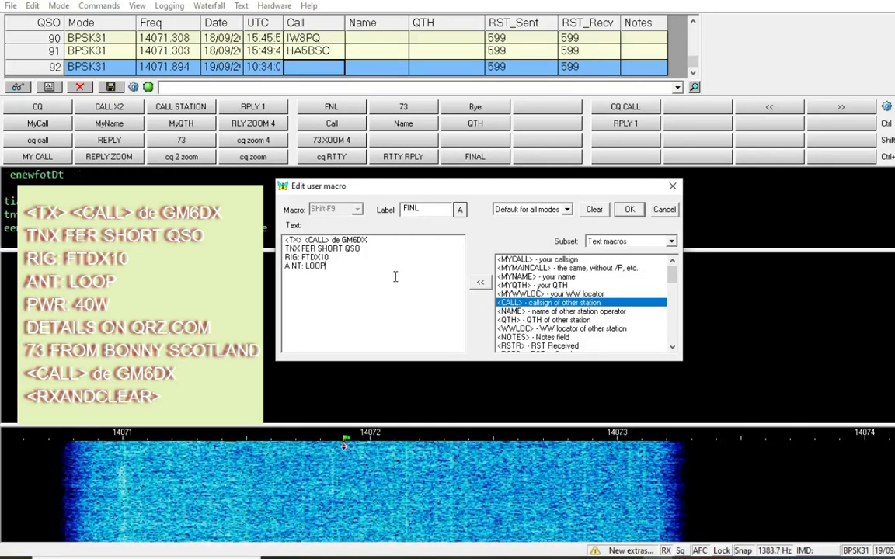
pyautogui.write('WR: 40W')
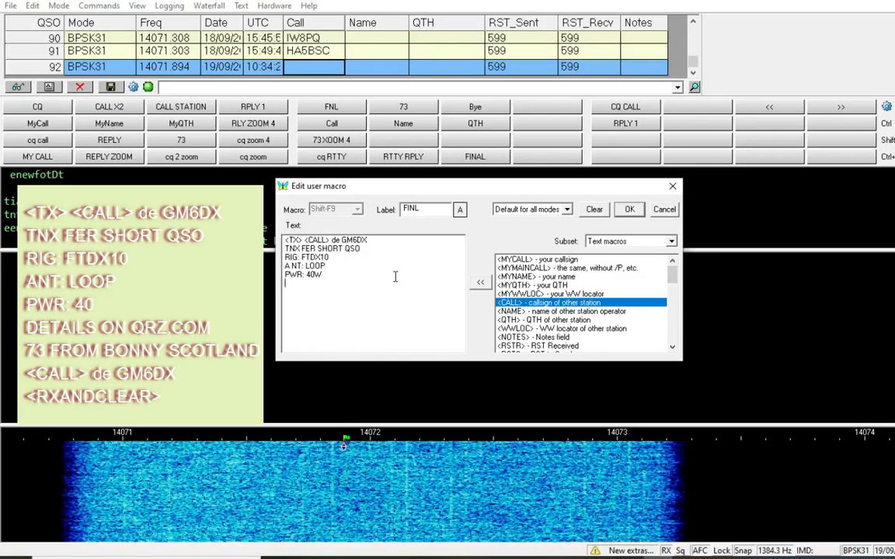
# Step: Add the lines "DETAILS ON QRZ.COM" and "73 FROM BONNY SCOTLAND" to the FINL macro
pyautogui.write('DETAILS')
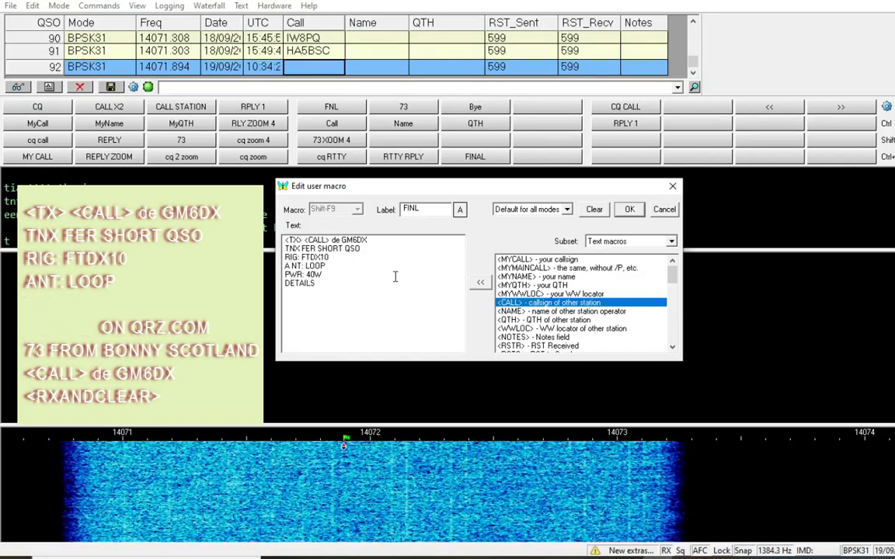
pyautogui.write(' ON QRZ.COM')
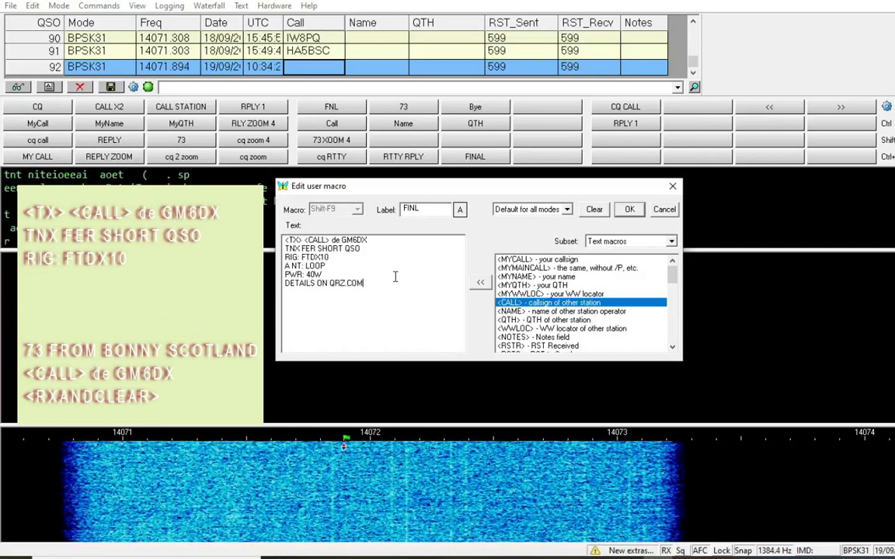
pyautogui.press('Return')
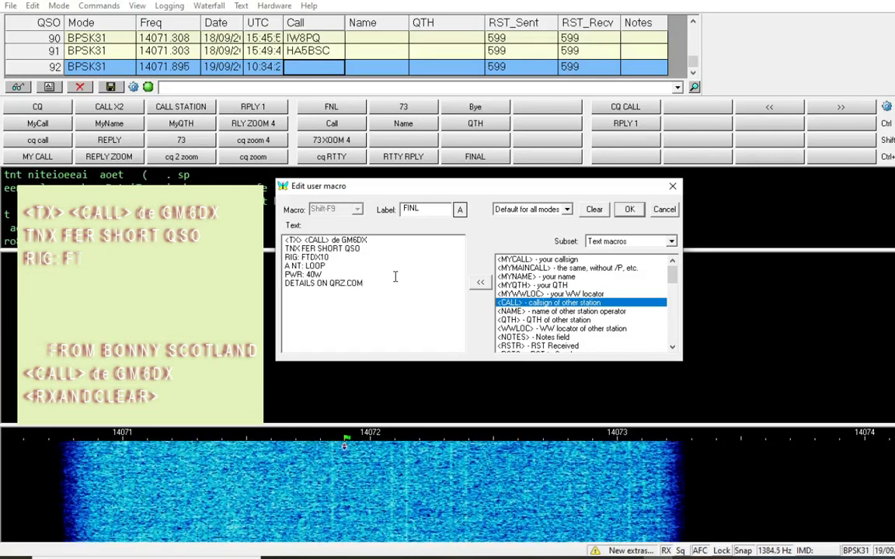
pyautogui.write('73 FROM ')
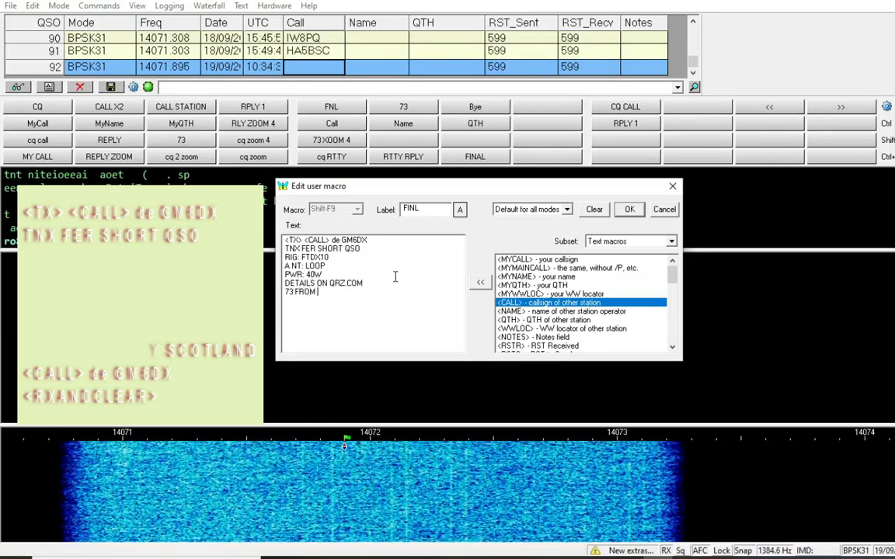
pyautogui.write('BONNY SCOTLAND')
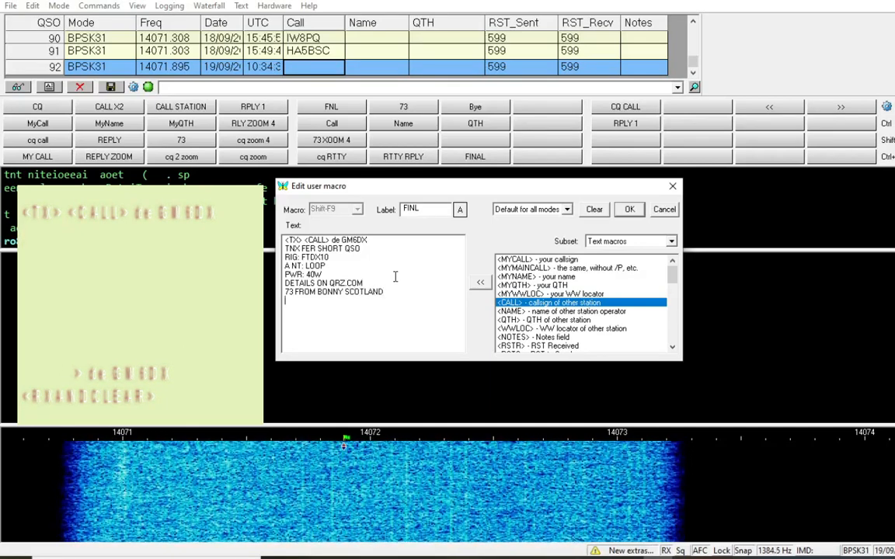
# Step: Finish the FINL macro with <CALL>, "de" and the station's own callsign, plus the <RXANDCLEAR> program control command, and save it
pyautogui.click(480, 282)
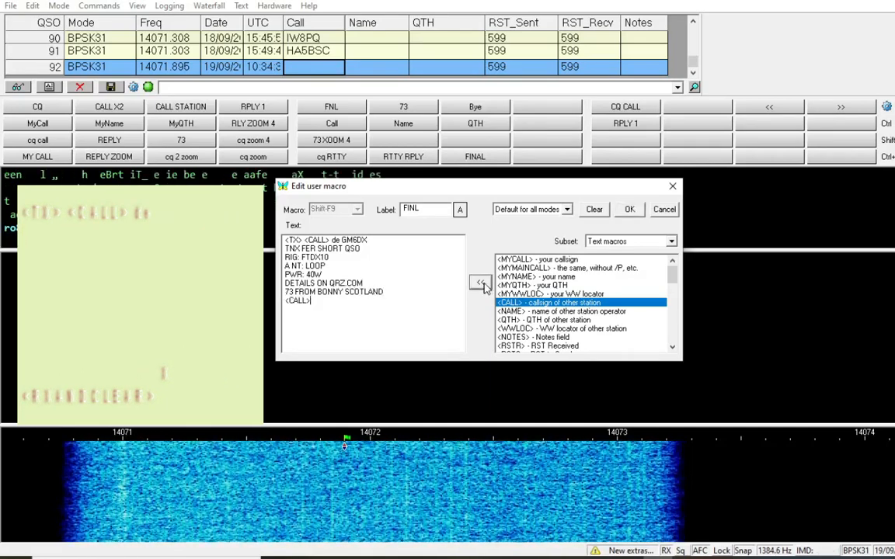
pyautogui.write('de GM6DX')
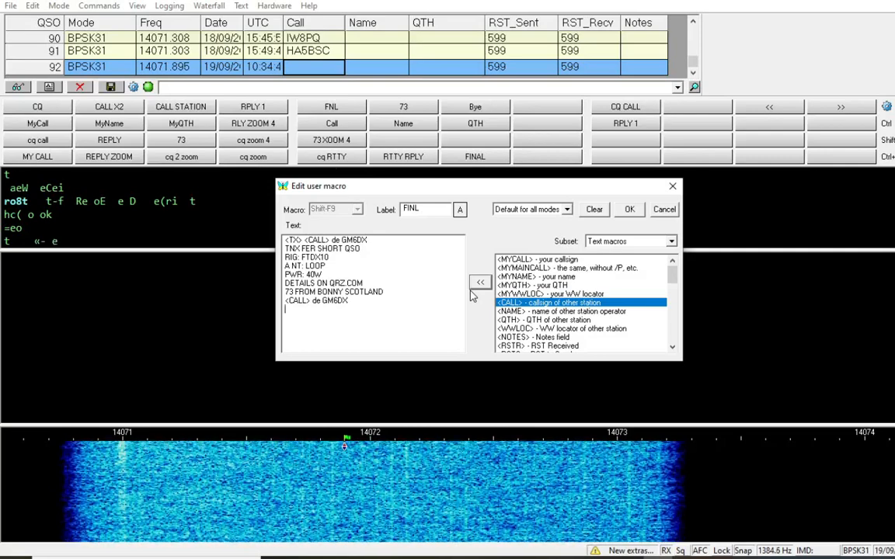
pyautogui.click(670, 241)
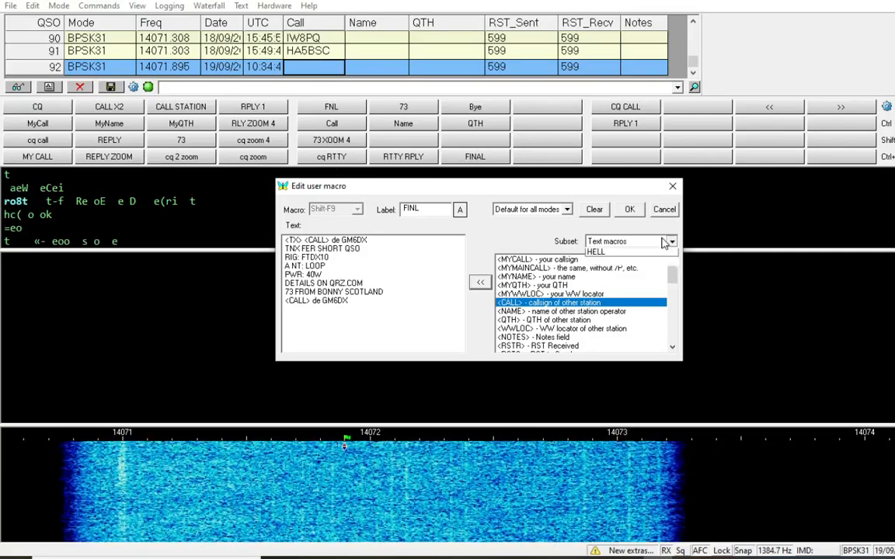
pyautogui.click(621, 259)
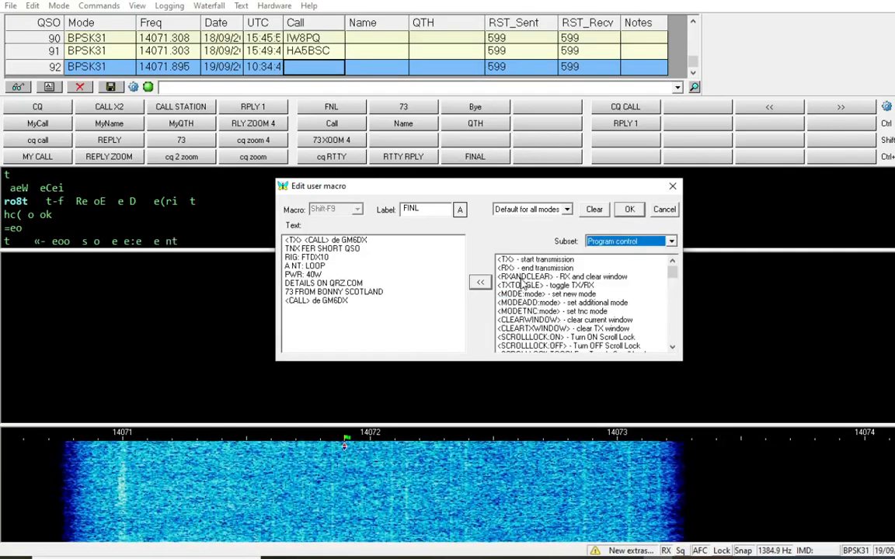
pyautogui.click(536, 276)
pyautogui.click(480, 282)
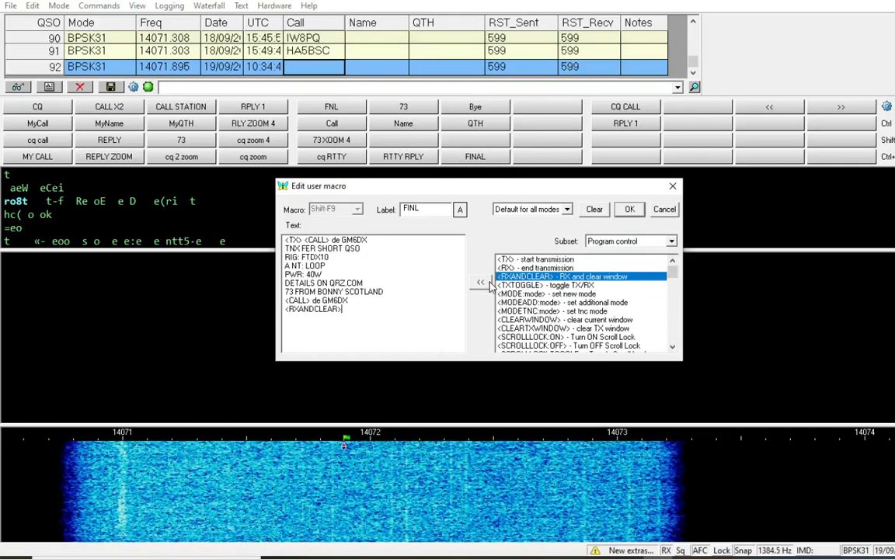
pyautogui.click(630, 209)
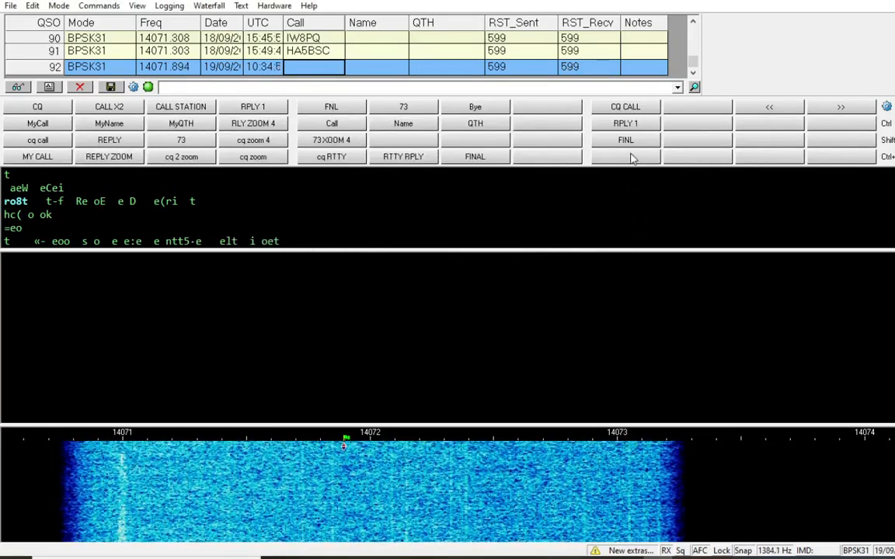
# Step: Start a macro labelled TX in the empty Ctrl-Shift-F9 slot with the text "<TX> ... 73 GL TNX"
pyautogui.rightClick(632, 157)
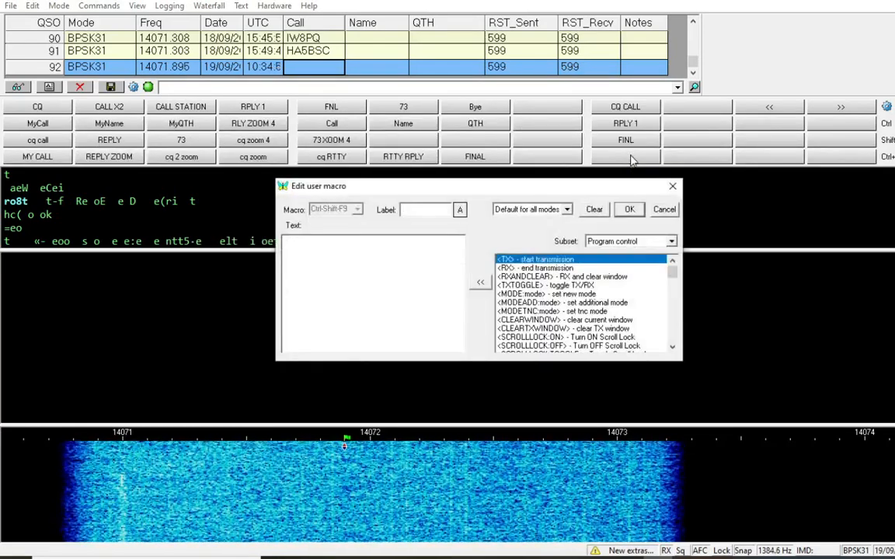
pyautogui.write('TX')
pyautogui.click(480, 282)
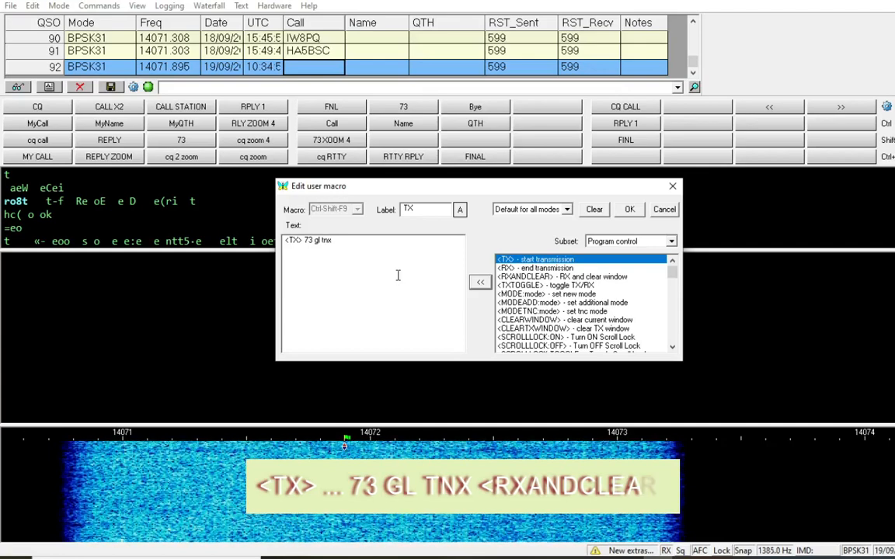
pyautogui.write('73')
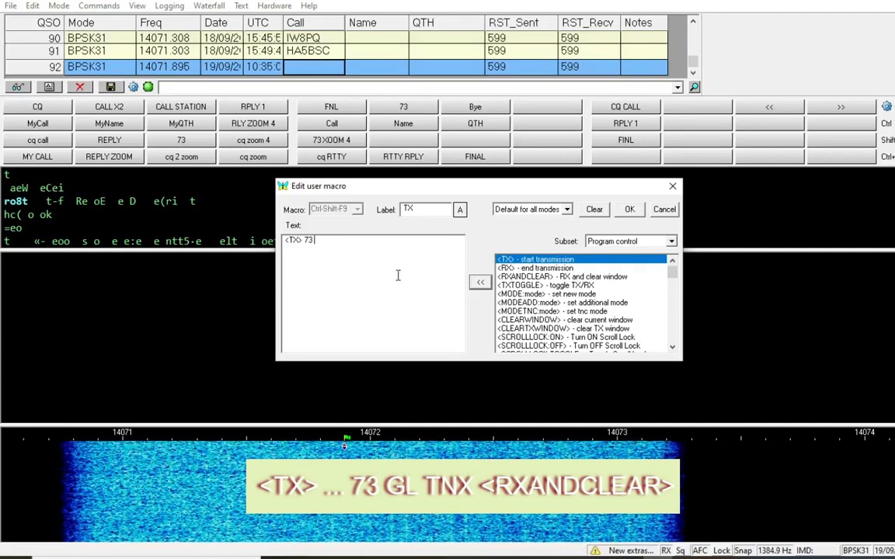
pyautogui.write(' GL TNX')
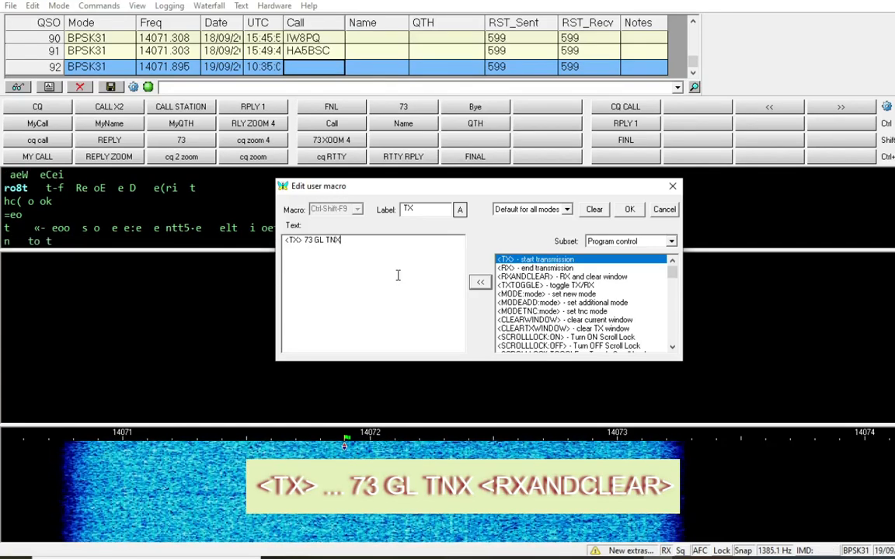
pyautogui.click(305, 240)
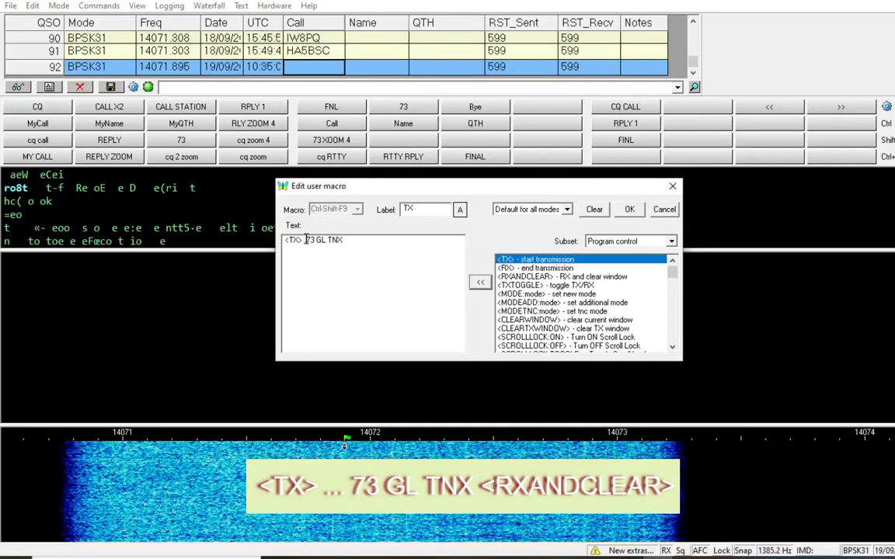
pyautogui.write('...')
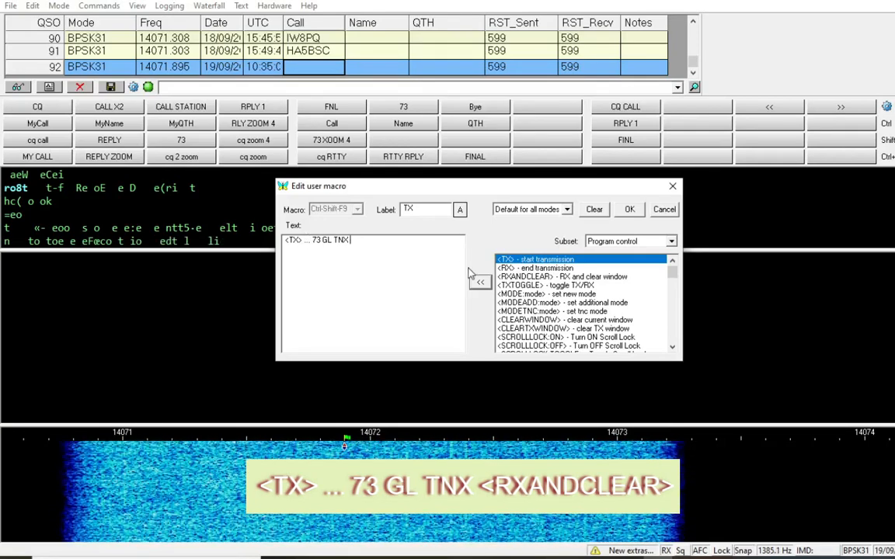
# Step: End the Ctrl-Shift-F9 macro with the <RXANDCLEAR> command, relabel it 73 and save it
pyautogui.click(544, 276)
pyautogui.click(481, 283)
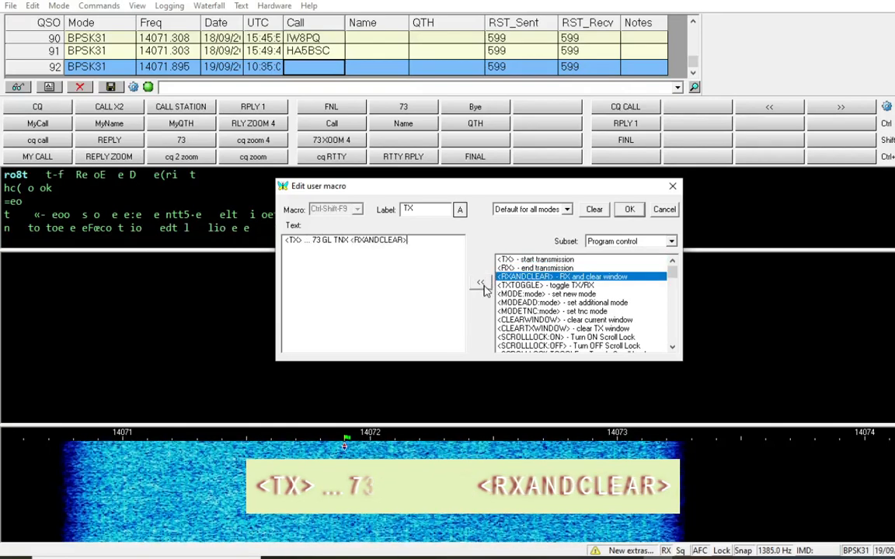
pyautogui.doubleClick(408, 209)
pyautogui.write('73')
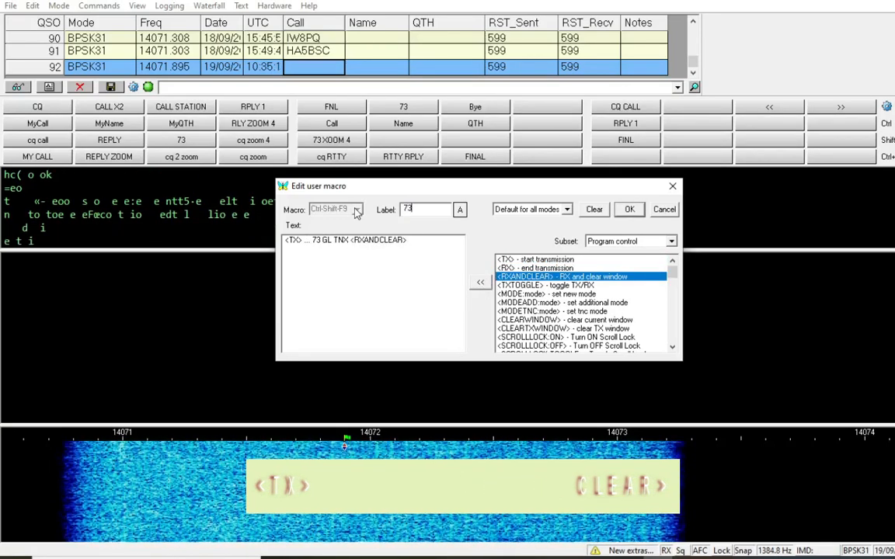
pyautogui.click(629, 209)
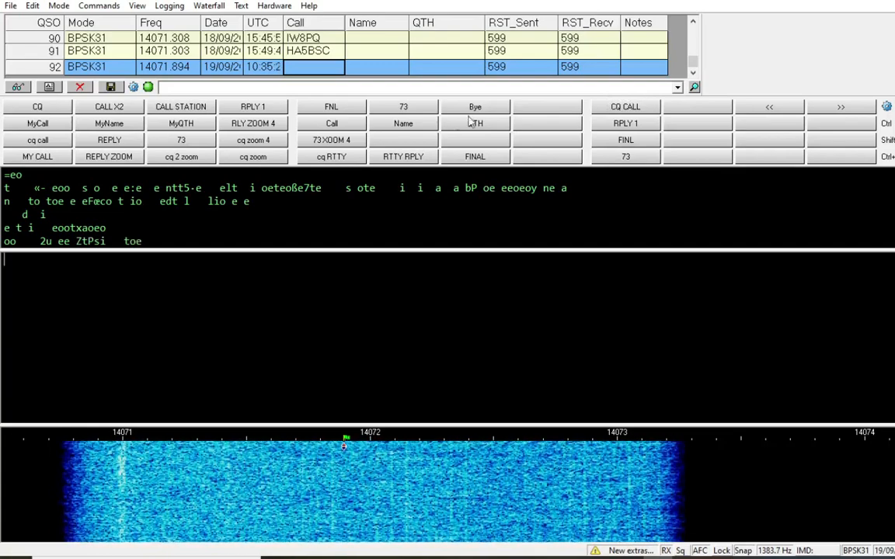
# Step: Switch the operating mode to CW and return it to BPSK31
pyautogui.click(59, 6)
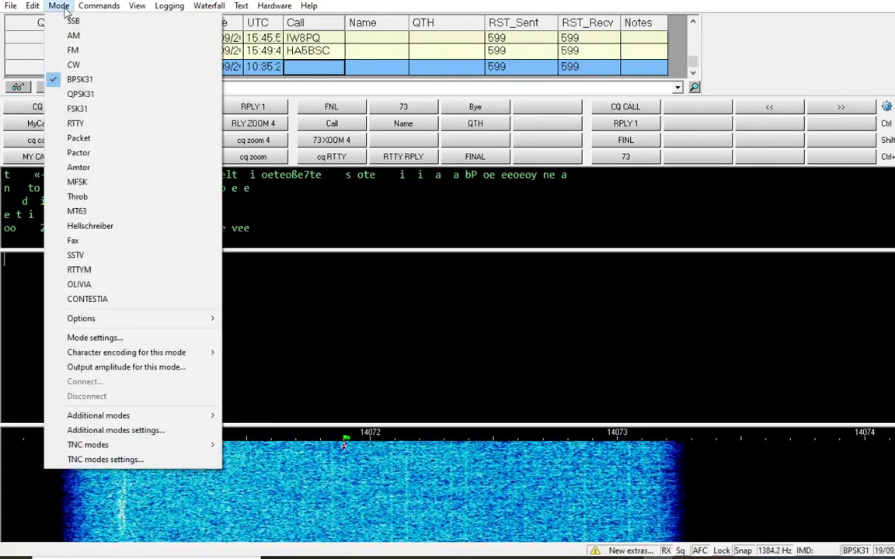
pyautogui.click(73, 65)
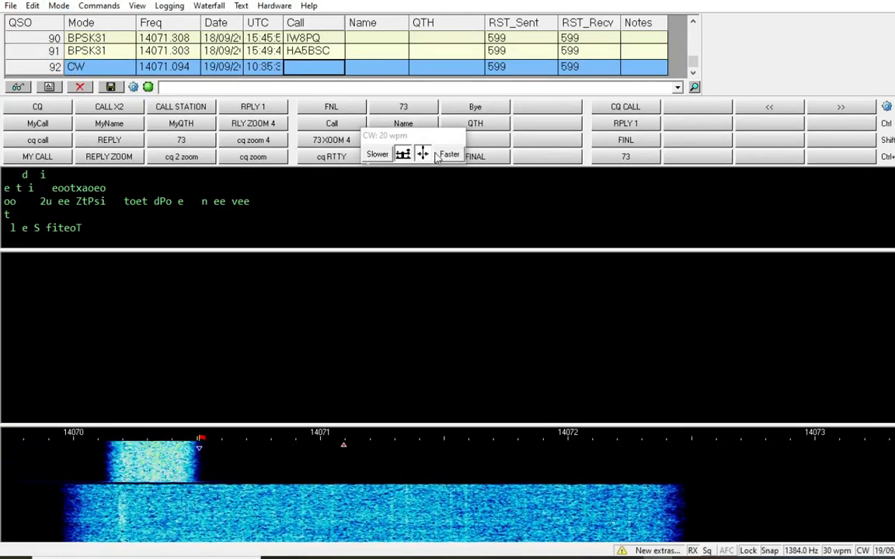
pyautogui.click(58, 5)
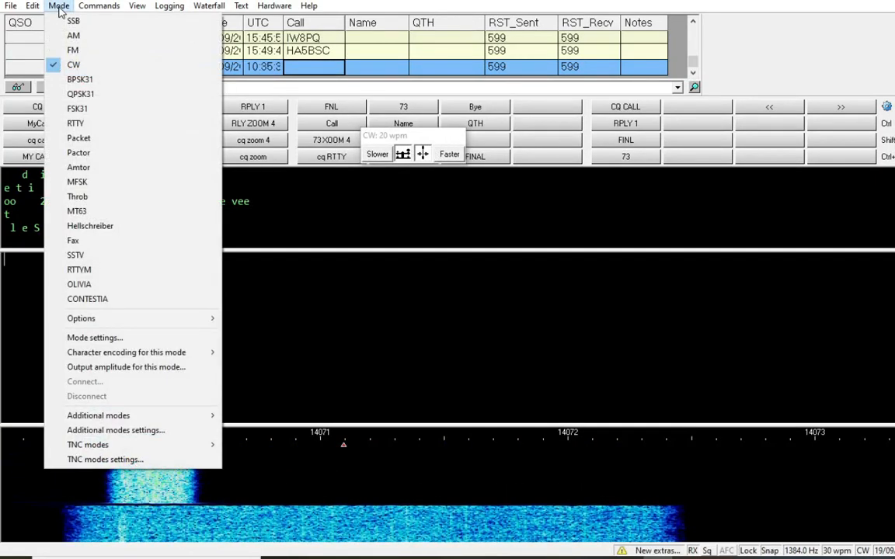
pyautogui.click(81, 80)
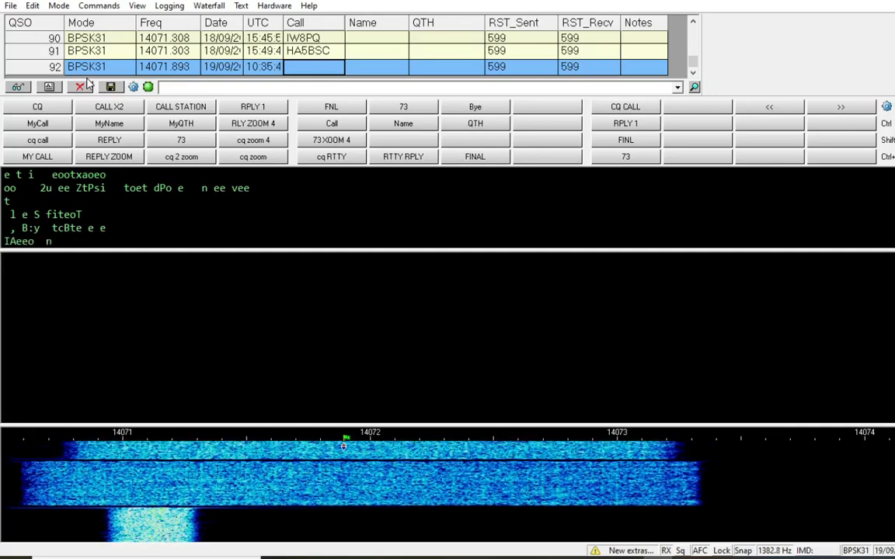
# Step: Try a baud rate of 62.5 in the BPSK mode settings, restore it to 31.25 and accept the settings
pyautogui.click(59, 6)
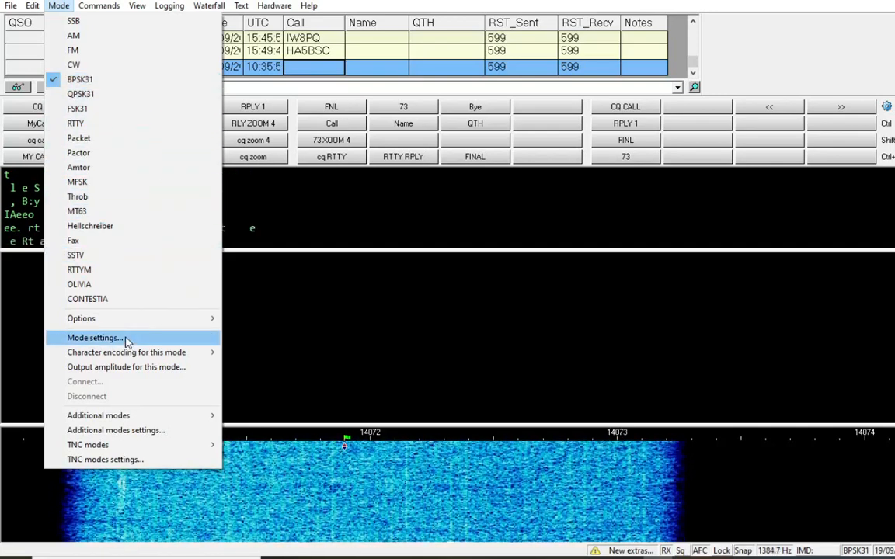
pyautogui.click(125, 341)
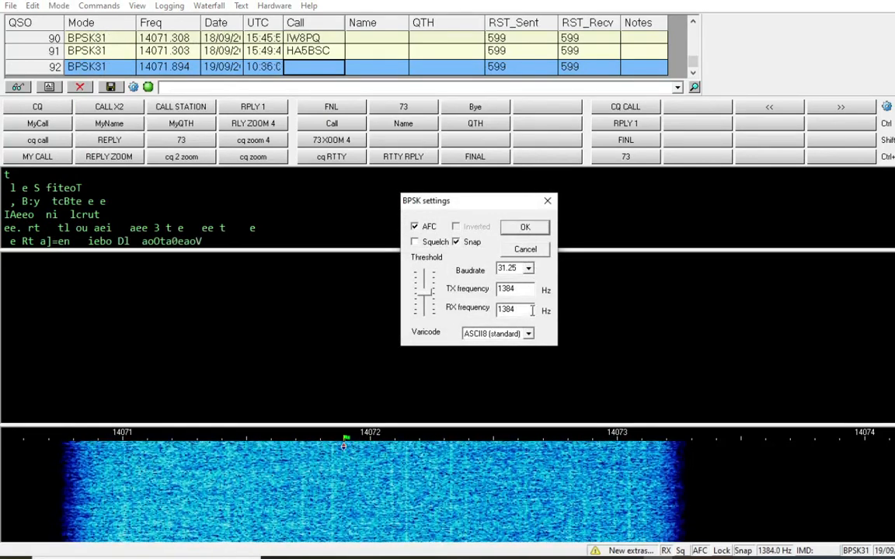
pyautogui.click(529, 269)
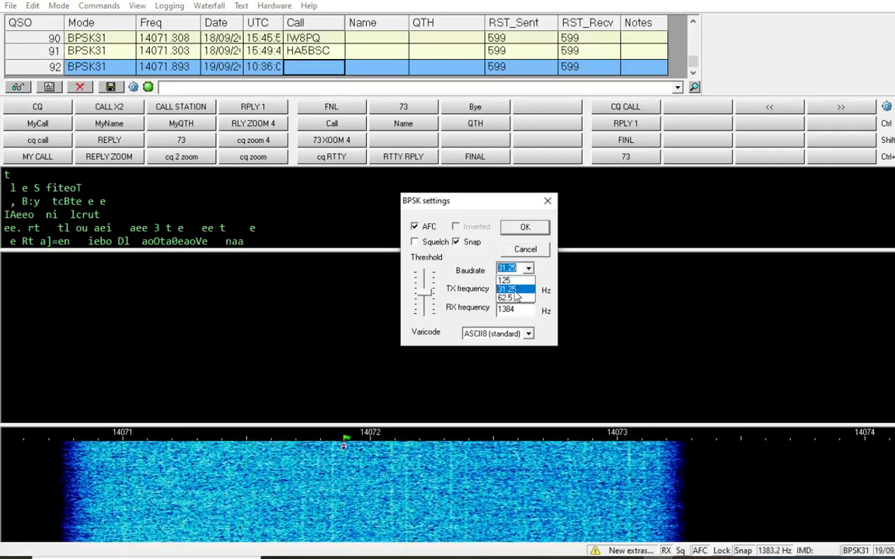
pyautogui.click(514, 300)
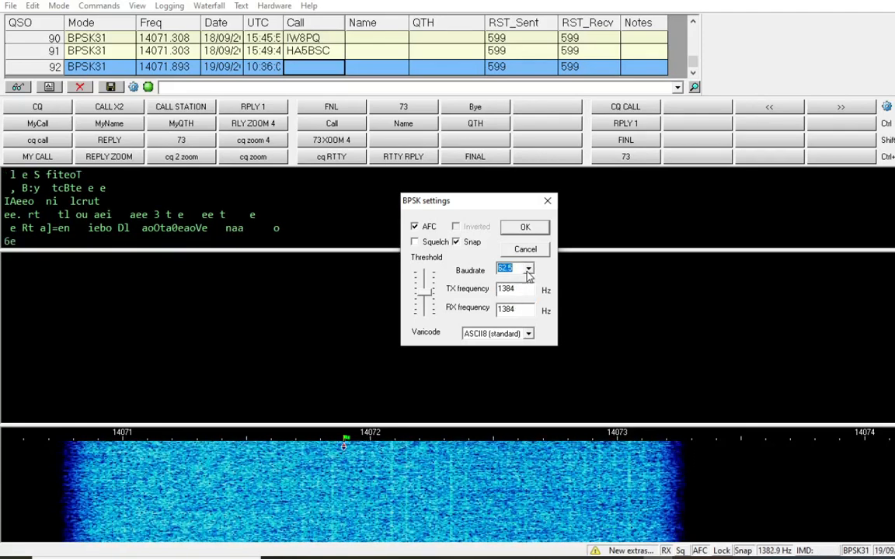
pyautogui.click(529, 271)
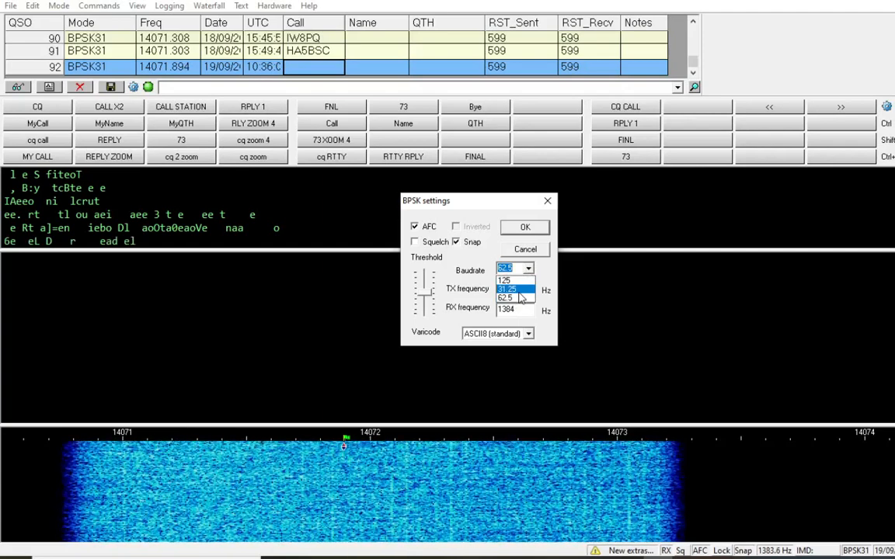
pyautogui.click(520, 290)
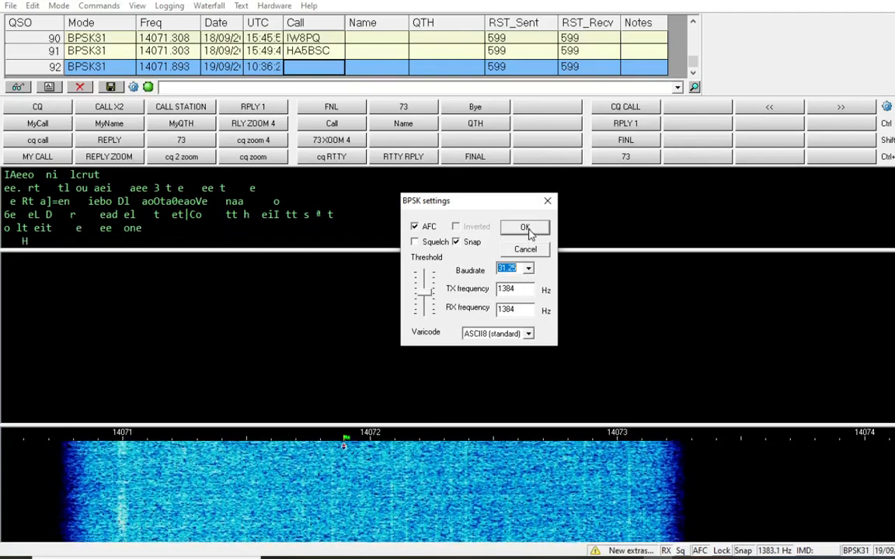
pyautogui.click(530, 232)
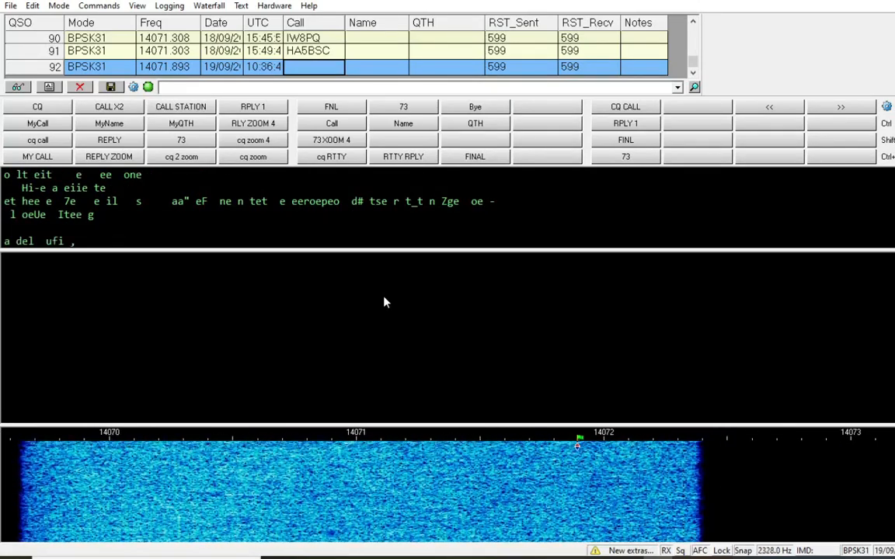
# Step: Move the tuning marker on the waterfall to about 14070.750
pyautogui.click(300, 457)
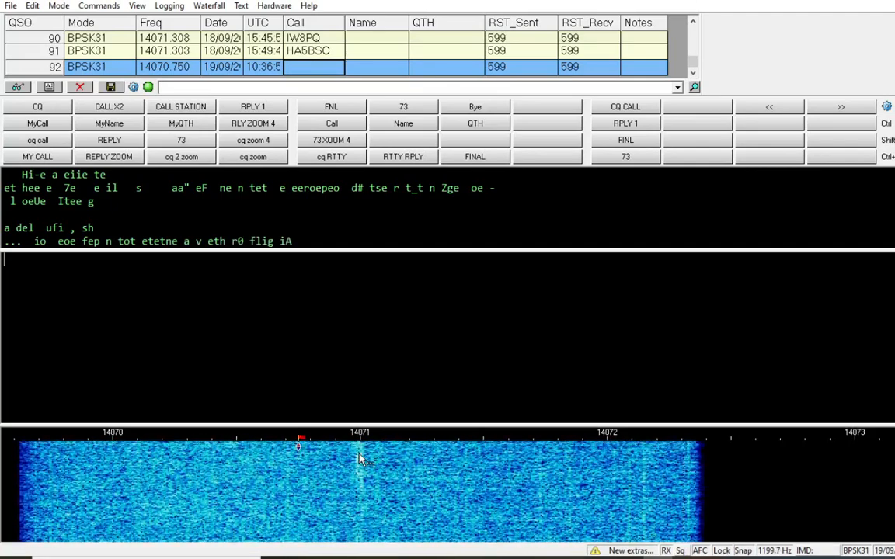
# Step: Tune to the waterfall signal at about 14071.0 and set the USB AUDIO CODEC Line recording level to about 69
pyautogui.click(362, 466)
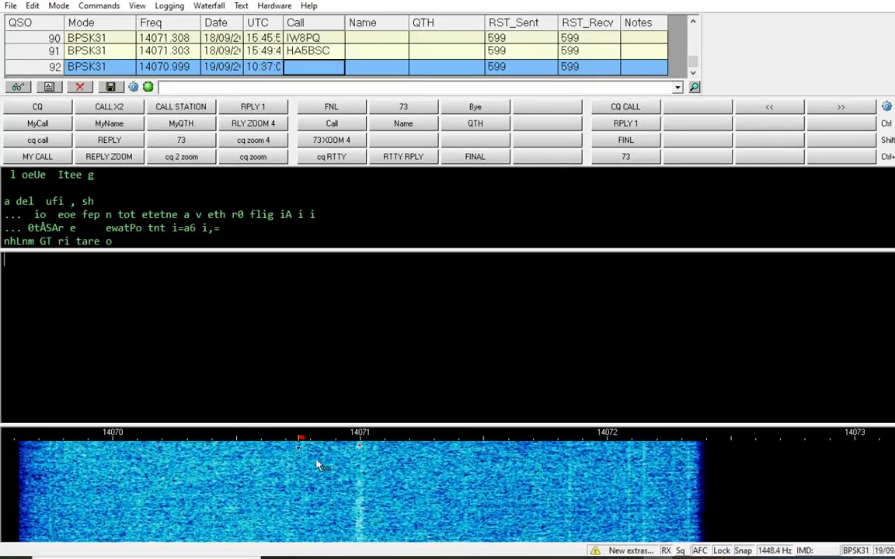
pyautogui.click(274, 6)
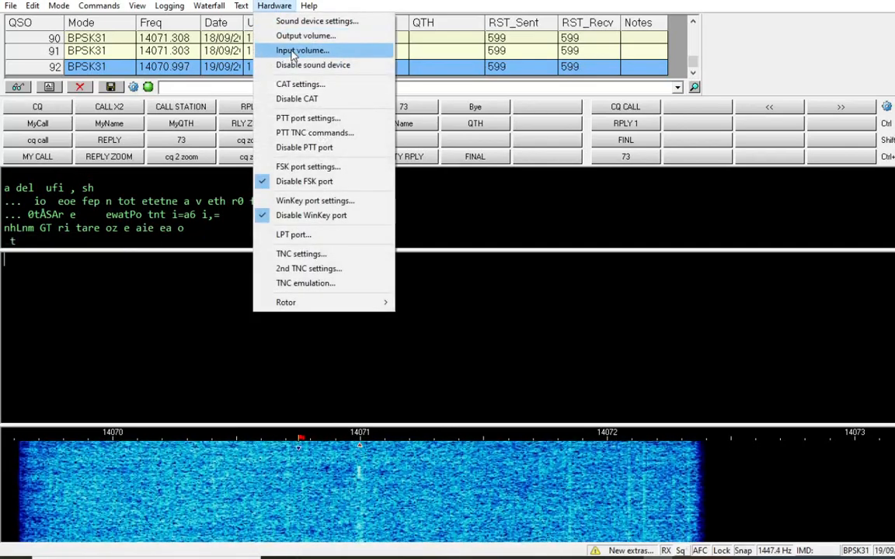
pyautogui.click(294, 51)
pyautogui.doubleClick(186, 208)
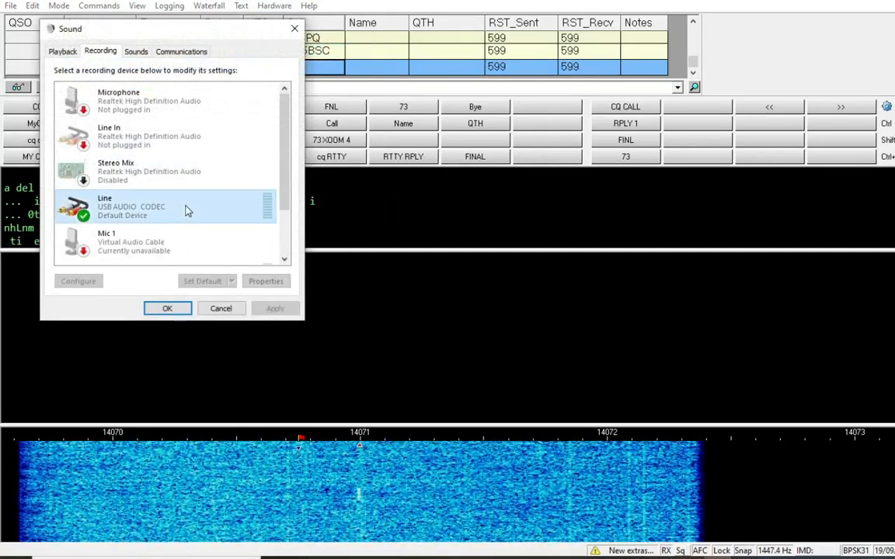
pyautogui.click(141, 101)
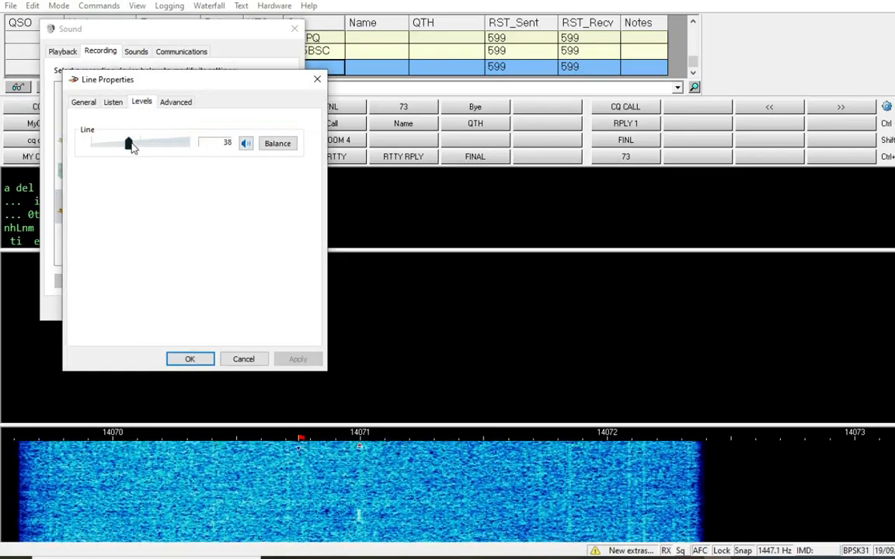
pyautogui.moveTo(129, 144); pyautogui.dragTo(160, 146)
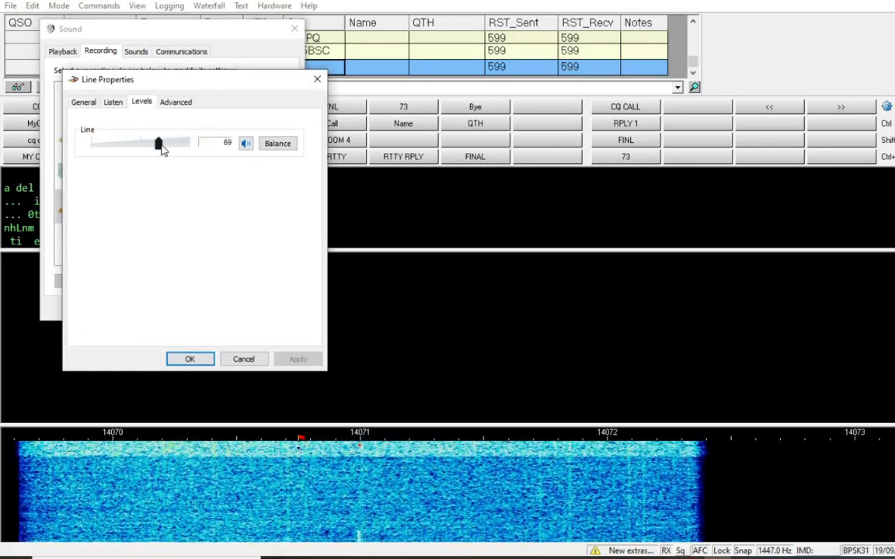
pyautogui.click(190, 360)
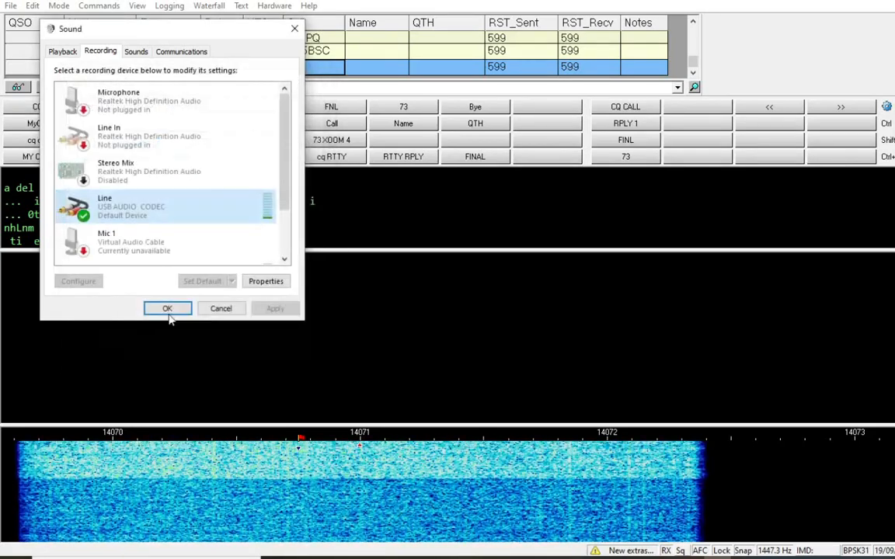
pyautogui.click(170, 309)
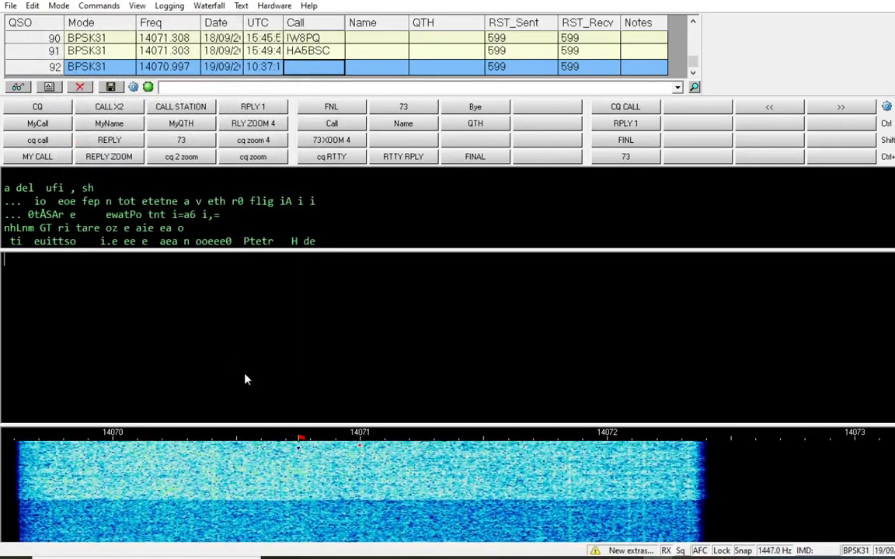
# Step: Return the tuning marker to about 14070.755 and transmit the CQ CALL macro four times
pyautogui.click(301, 447)
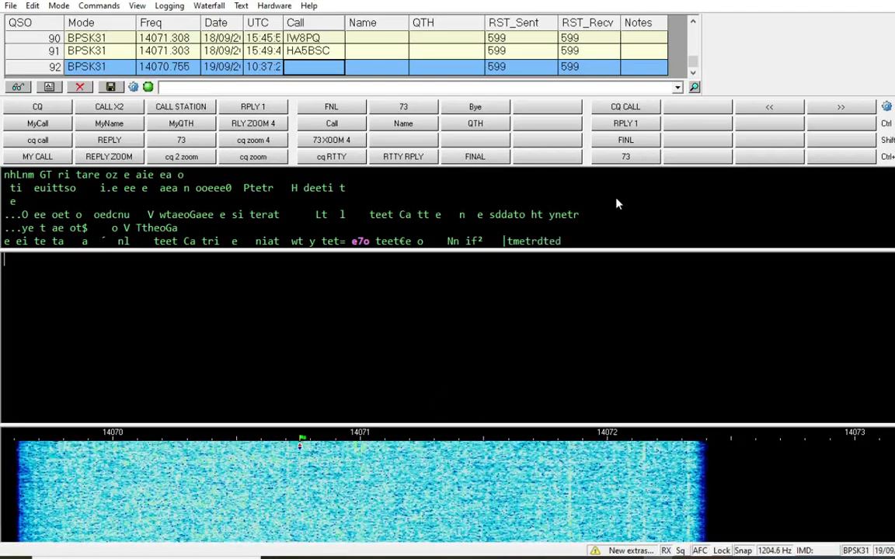
pyautogui.click(629, 108)
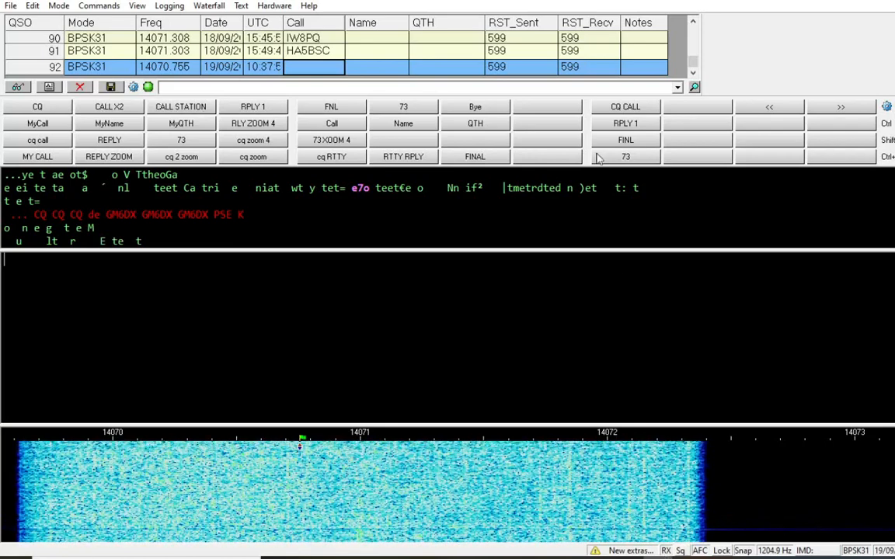
pyautogui.click(615, 110)
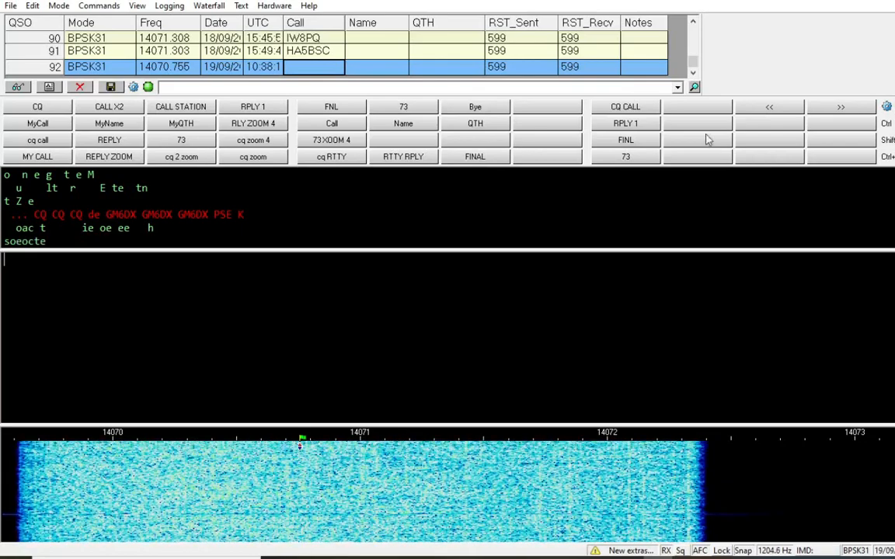
pyautogui.click(625, 107)
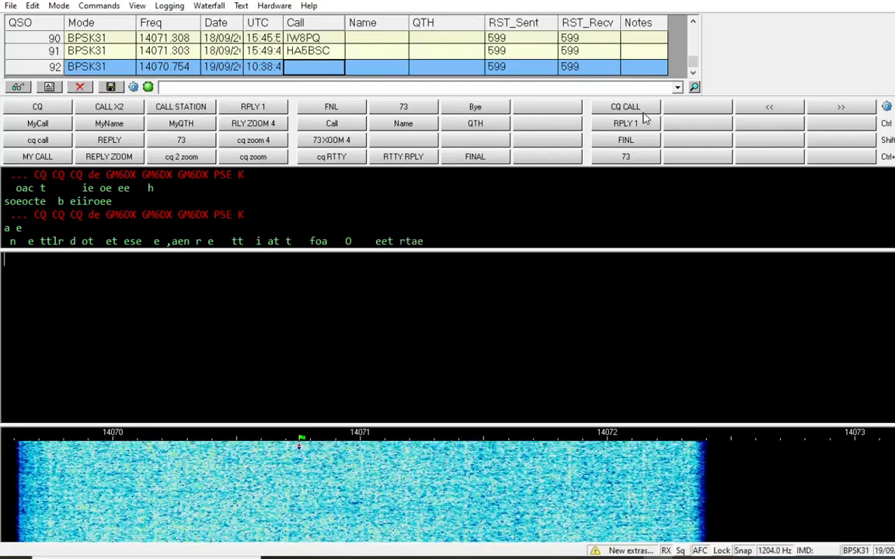
pyautogui.click(643, 118)
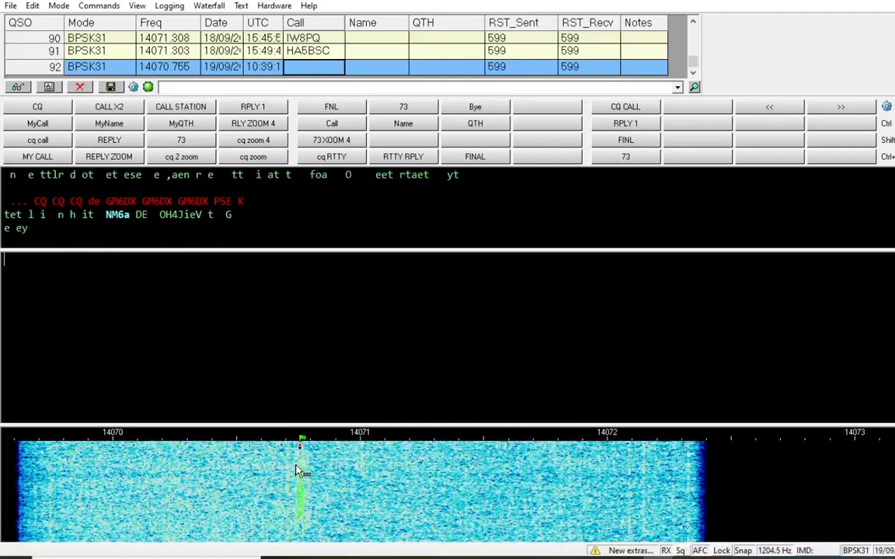
# Step: Create an F10 macro labelled QRZ with the text <TX>...QRZ...<RXANDCLEAR>, save it and transmit it
pyautogui.rightClick(666, 111)
pyautogui.click(480, 282)
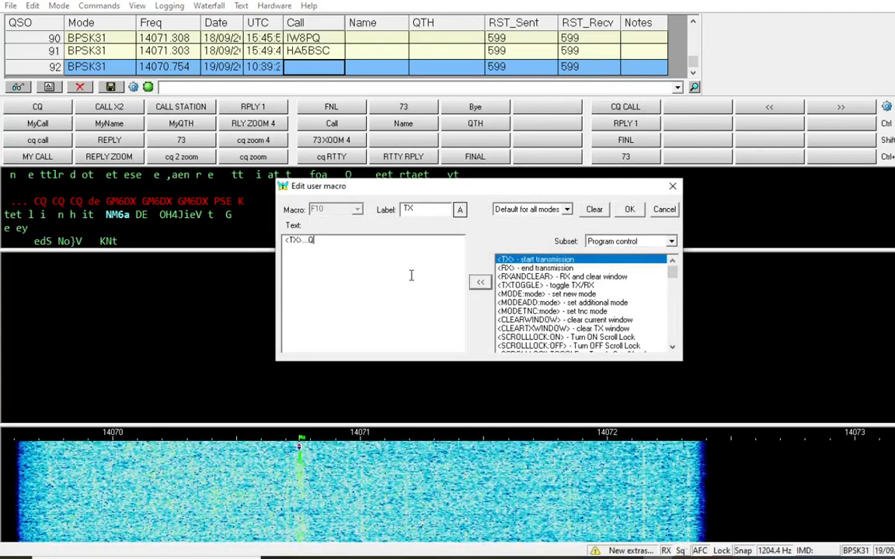
pyautogui.click(534, 277)
pyautogui.click(481, 284)
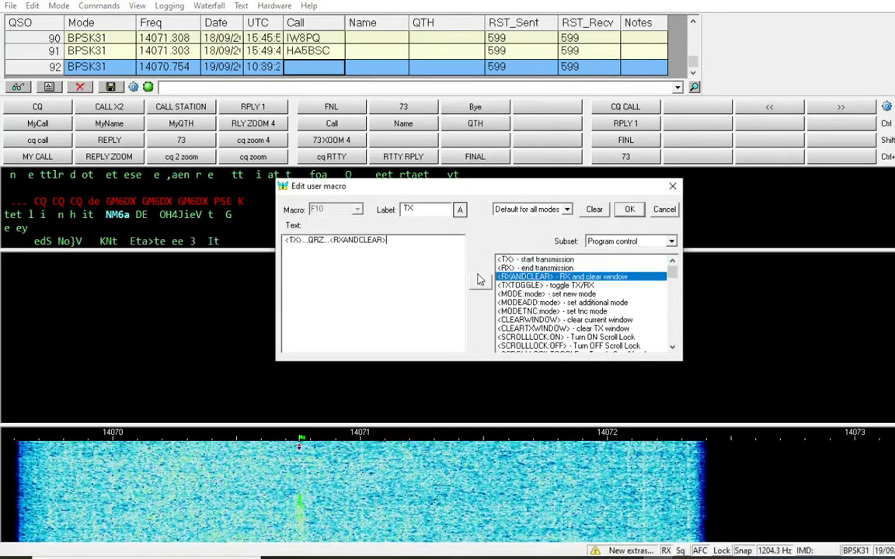
pyautogui.doubleClick(407, 209)
pyautogui.write('QRZ')
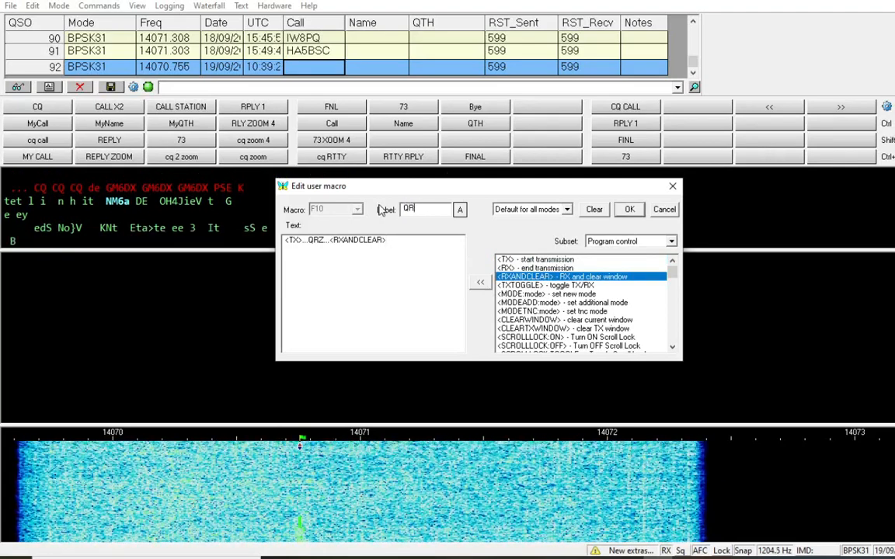
pyautogui.click(630, 209)
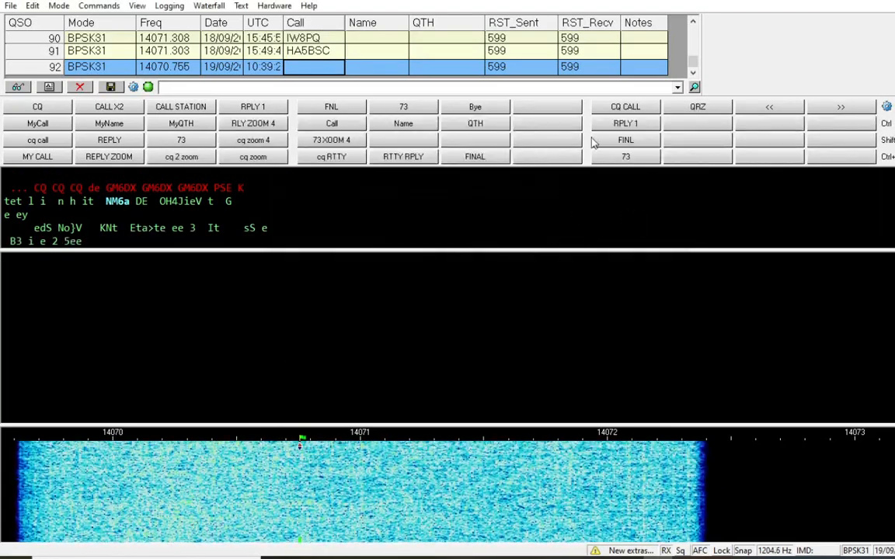
pyautogui.click(678, 110)
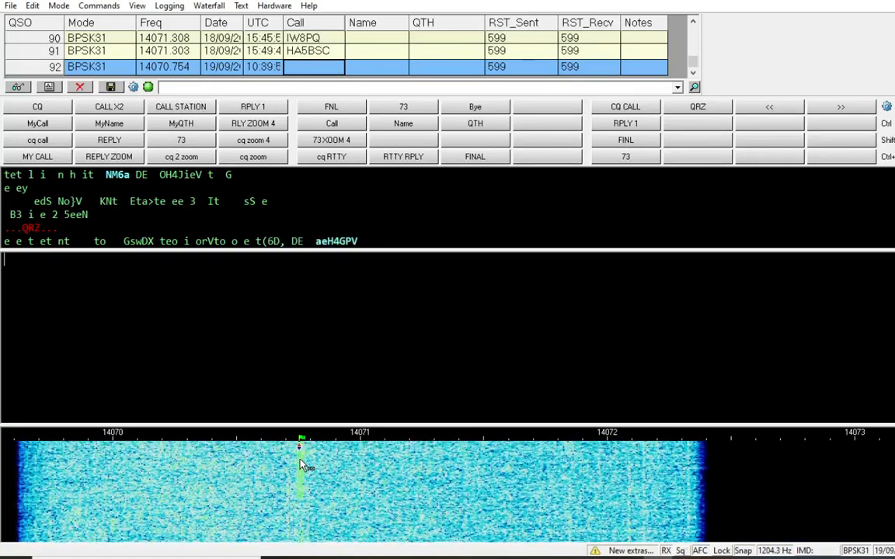
# Step: Enter the answering station's call sign in the Call field of QSO 92 and transmit the RPLY 1 macro
pyautogui.click(313, 66)
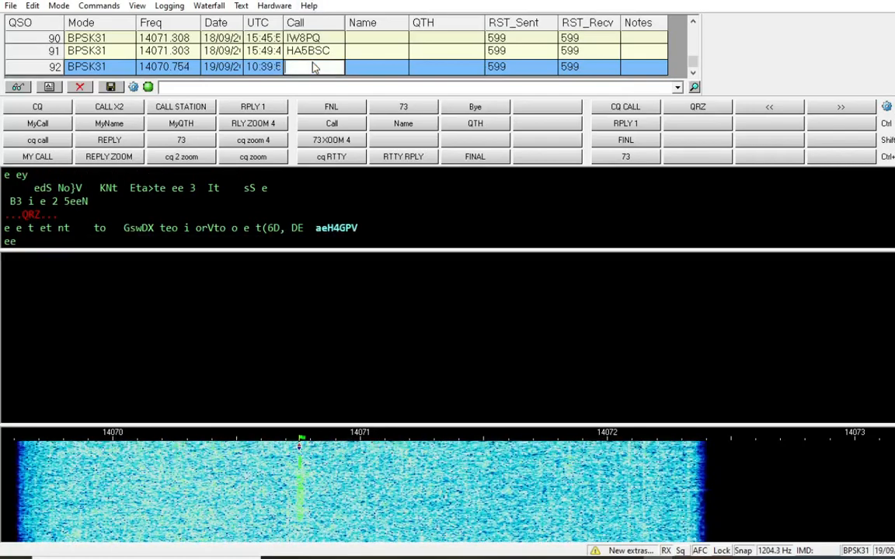
pyautogui.write('OH4')
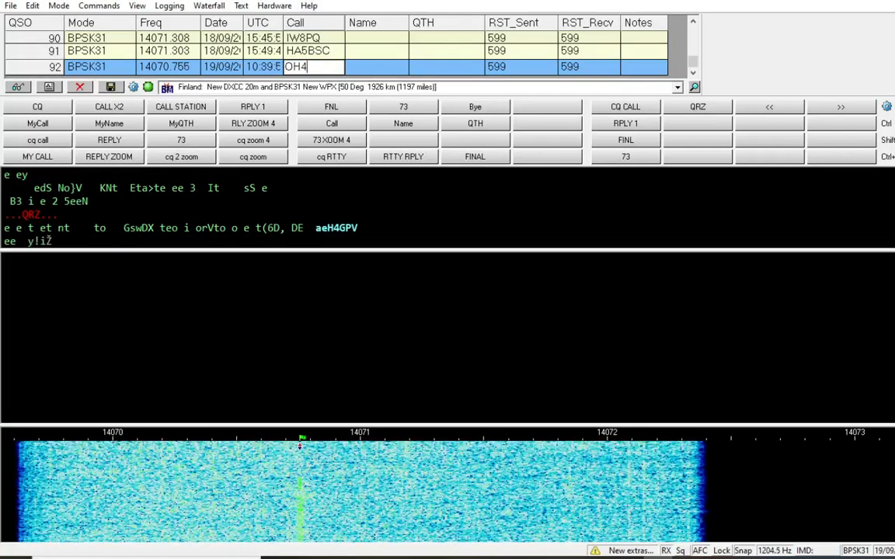
pyautogui.write('GPV')
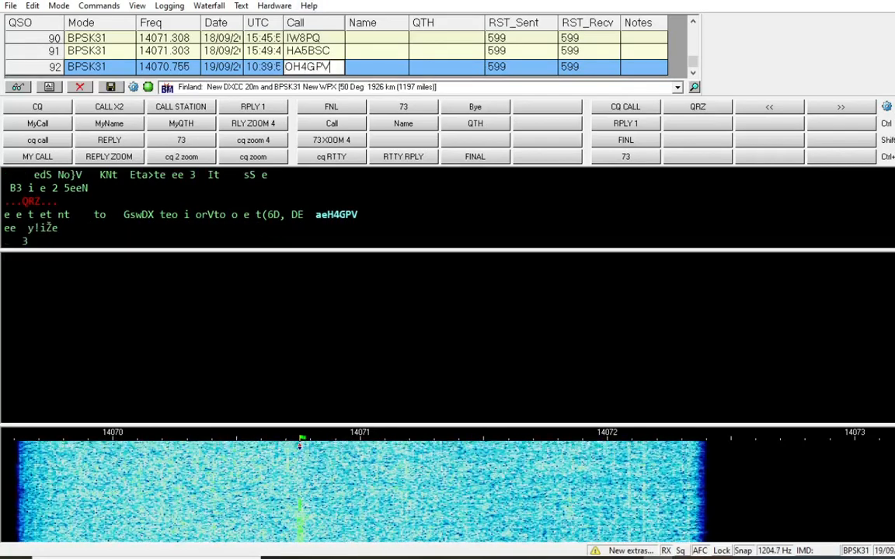
pyautogui.press('Return')
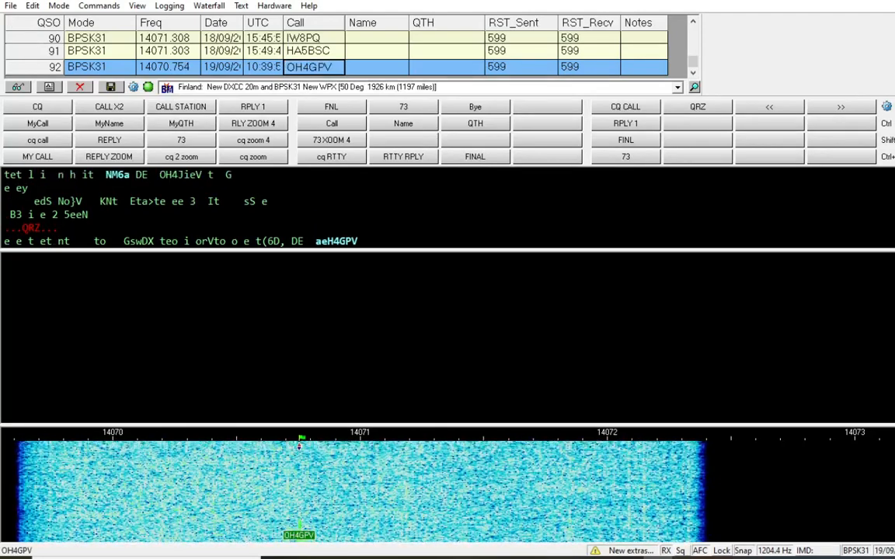
pyautogui.scroll(2, 447, 209)
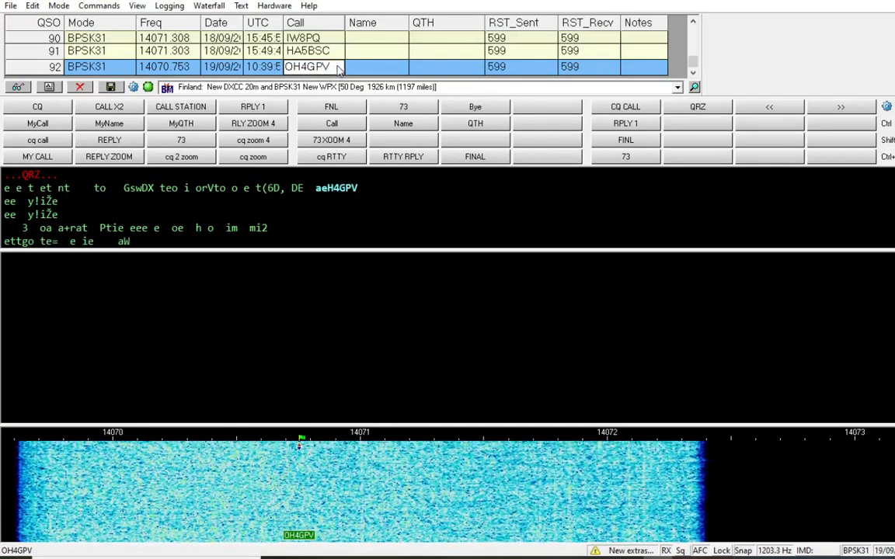
pyautogui.click(631, 125)
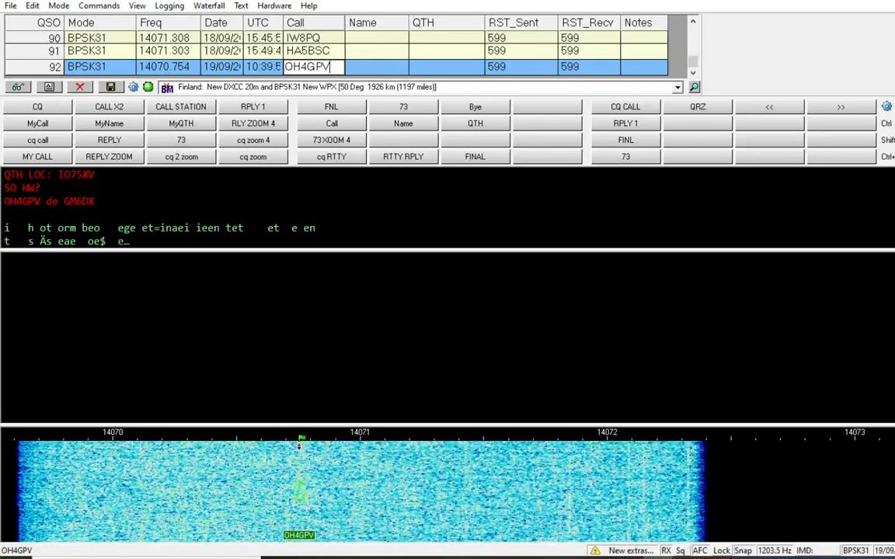
# Step: Raise the input level of the USB AUDIO CODEC Line recording device slightly and accept the sound settings
pyautogui.click(268, 6)
pyautogui.click(320, 55)
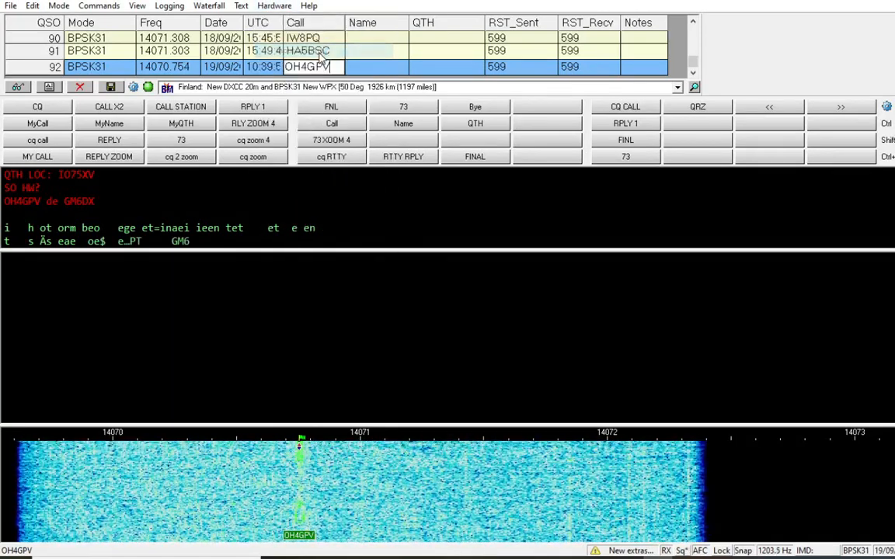
pyautogui.doubleClick(189, 228)
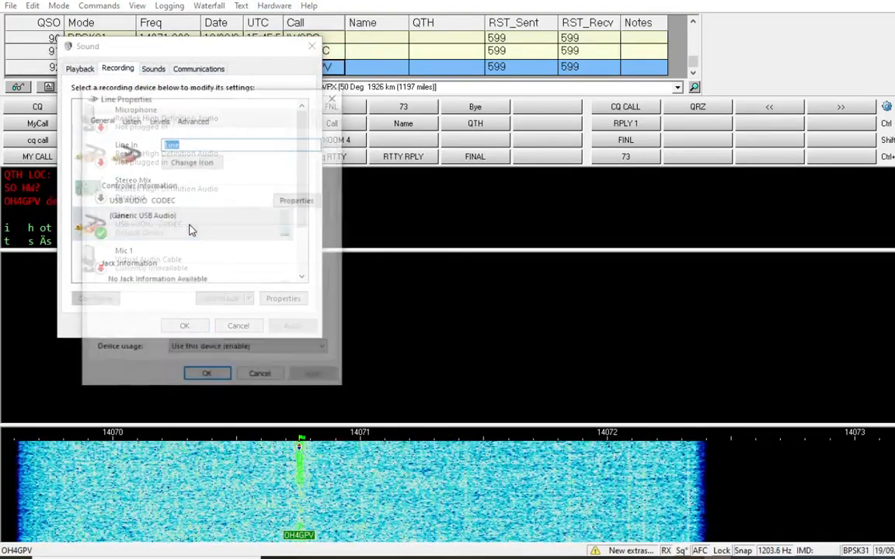
pyautogui.click(158, 119)
pyautogui.moveTo(178, 161); pyautogui.dragTo(186, 167)
pyautogui.click(216, 375)
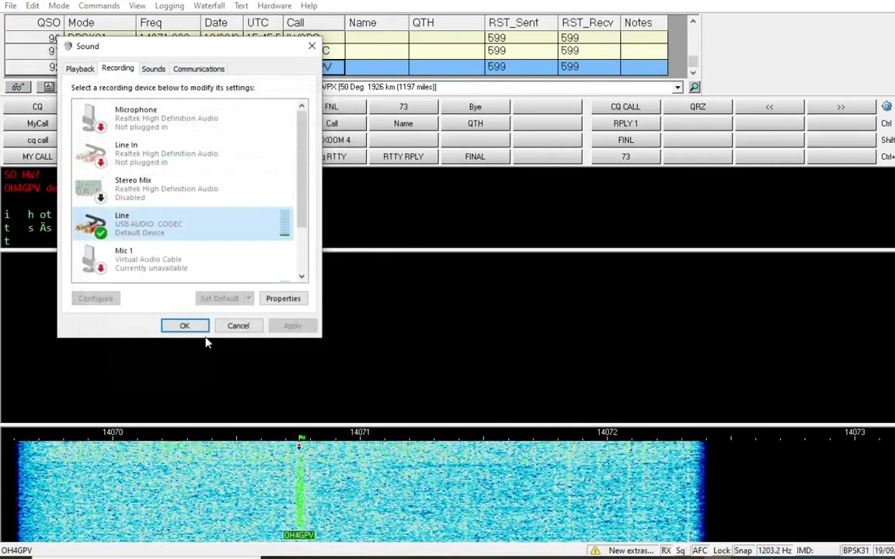
pyautogui.click(196, 325)
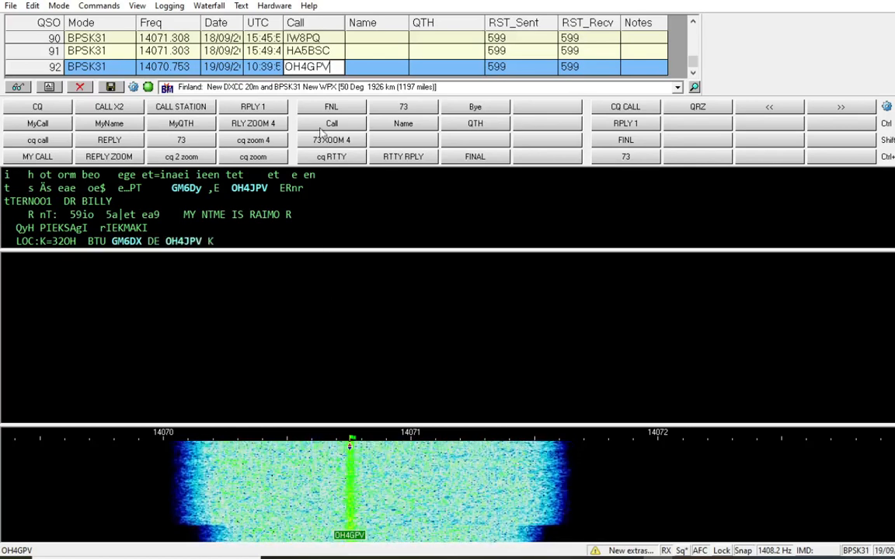
# Step: Correct the fourth character of the logged call sign to J and transmit the FINL macro
pyautogui.click(314, 69)
pyautogui.press('BackSpace')
pyautogui.write('J')
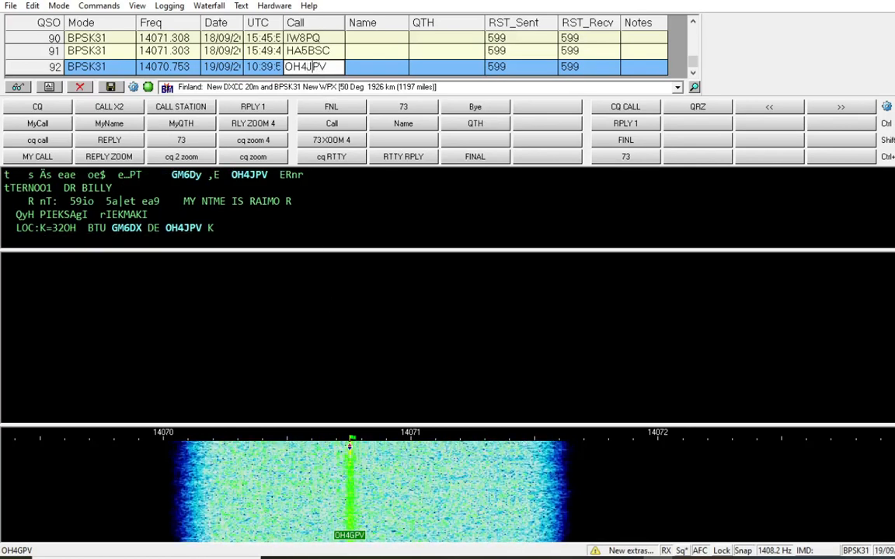
pyautogui.click(627, 141)
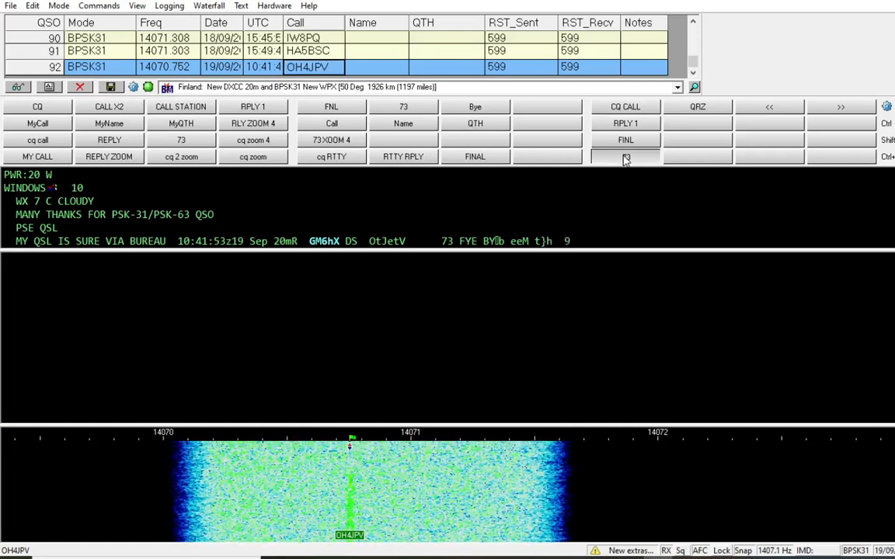
# Step: Transmit the 73 macro to end the contact and save QSO 92 to the log
pyautogui.click(626, 159)
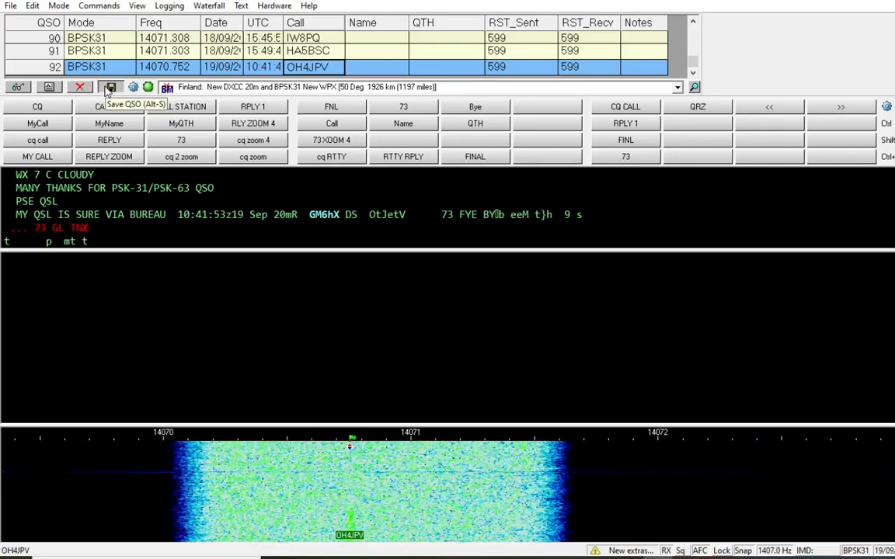
pyautogui.click(109, 87)
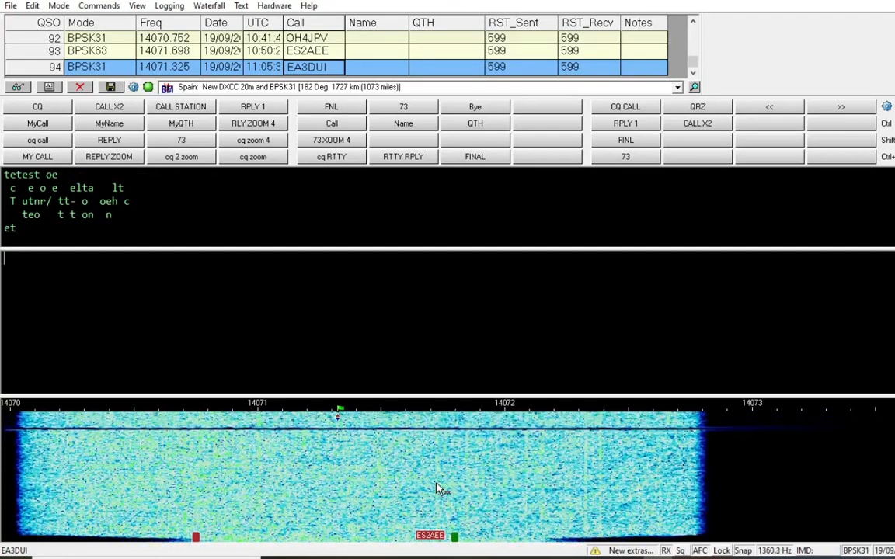
# Step: Transmit the CQ CALL macro and copy the replying station's call sign from the received text into QSO 94
pyautogui.click(615, 114)
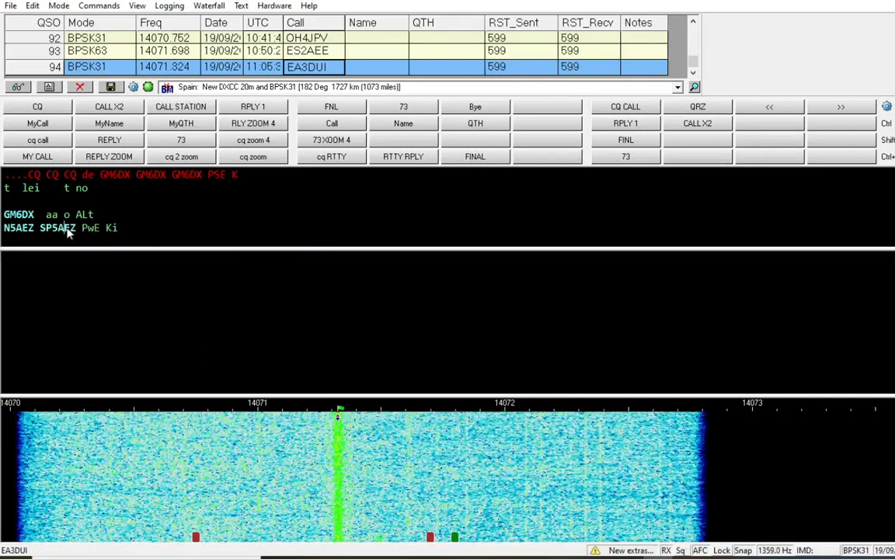
pyautogui.click(66, 228)
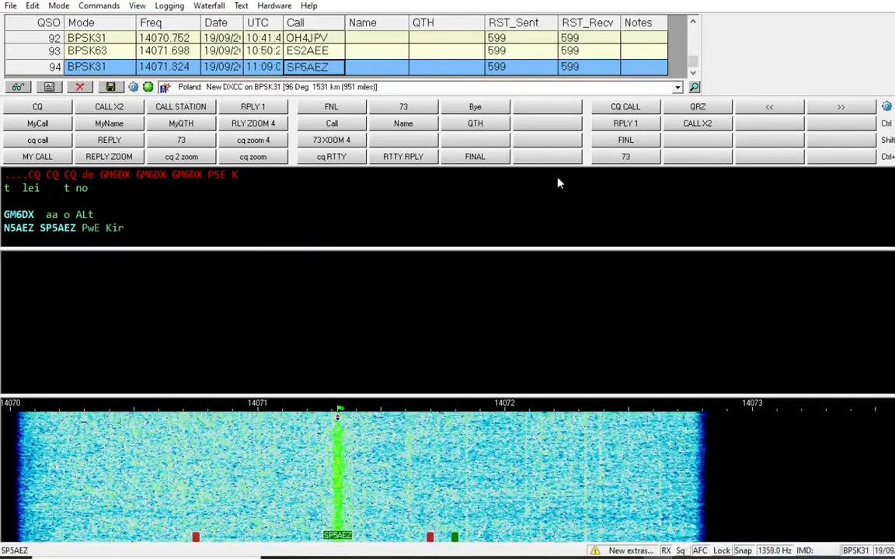
# Step: Transmit the RPLY 1 macro and copy the operator's name from the received text into the Name field of QSO 94
pyautogui.click(635, 126)
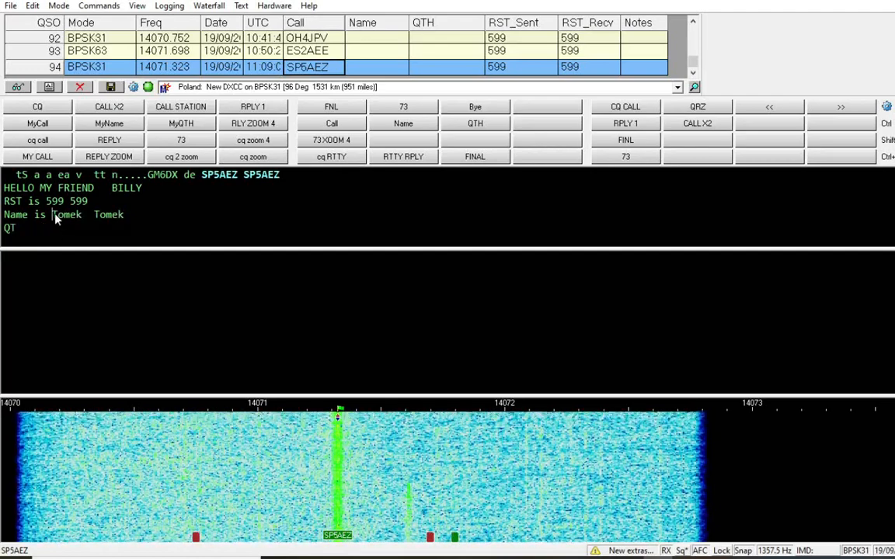
pyautogui.rightClick(78, 220)
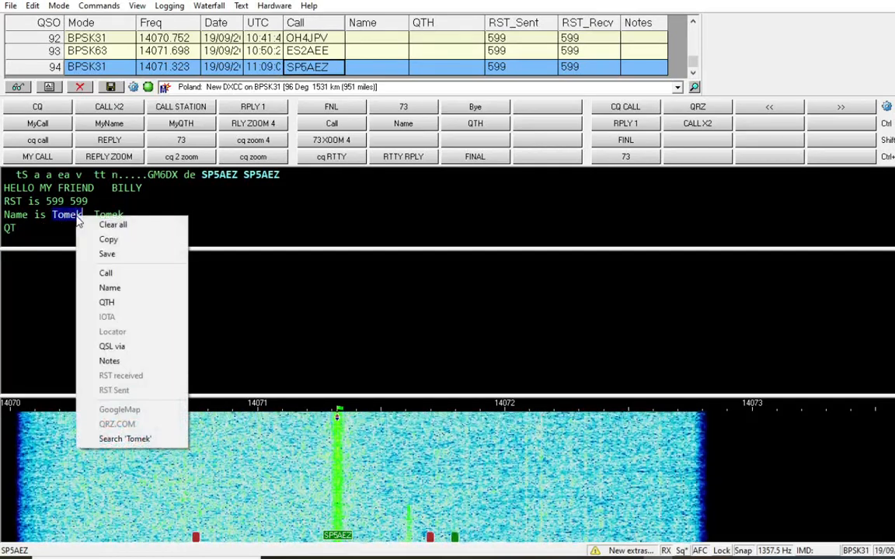
pyautogui.click(111, 288)
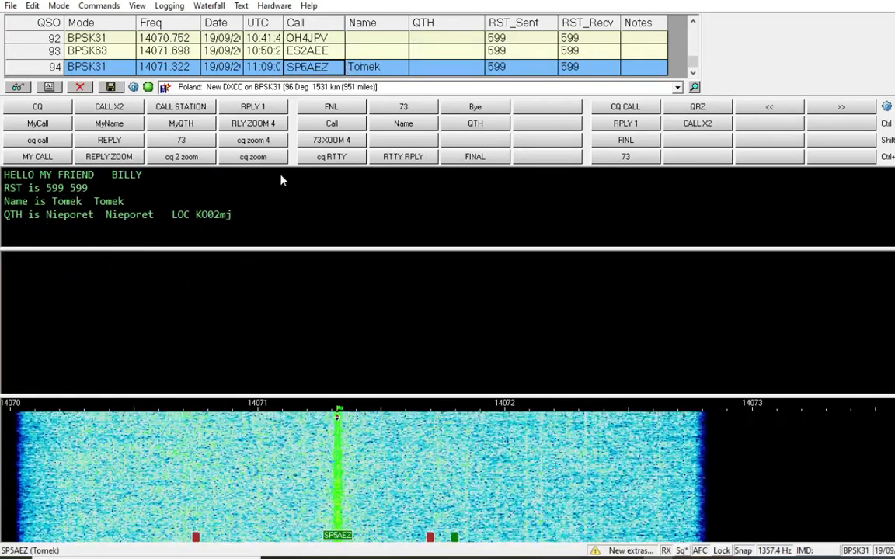
# Step: Record the station's locator and QTH for QSO 94 from the received text
pyautogui.doubleClick(221, 216)
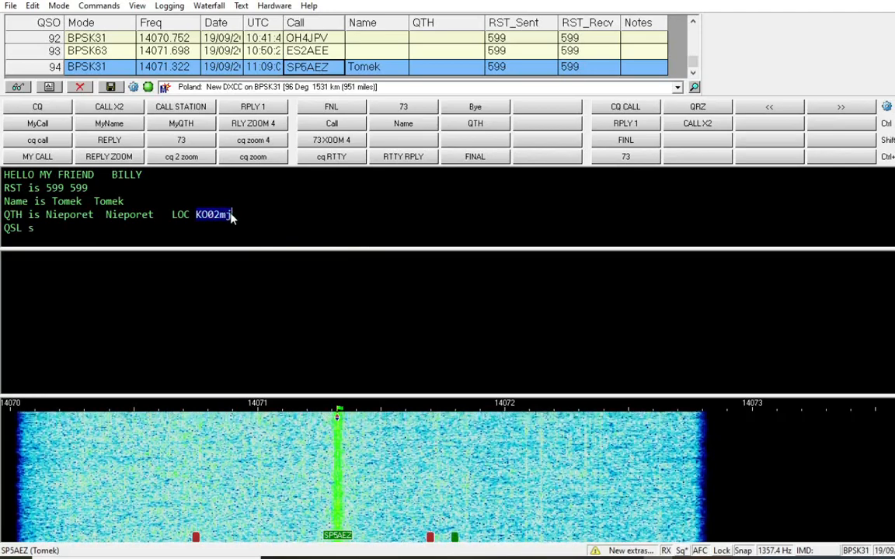
pyautogui.rightClick(231, 217)
pyautogui.click(278, 329)
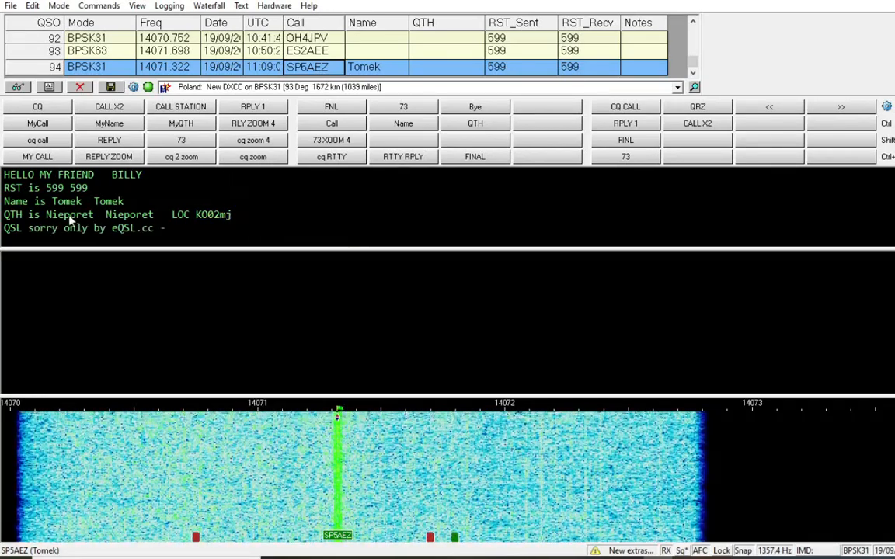
pyautogui.doubleClick(69, 216)
pyautogui.rightClick(86, 217)
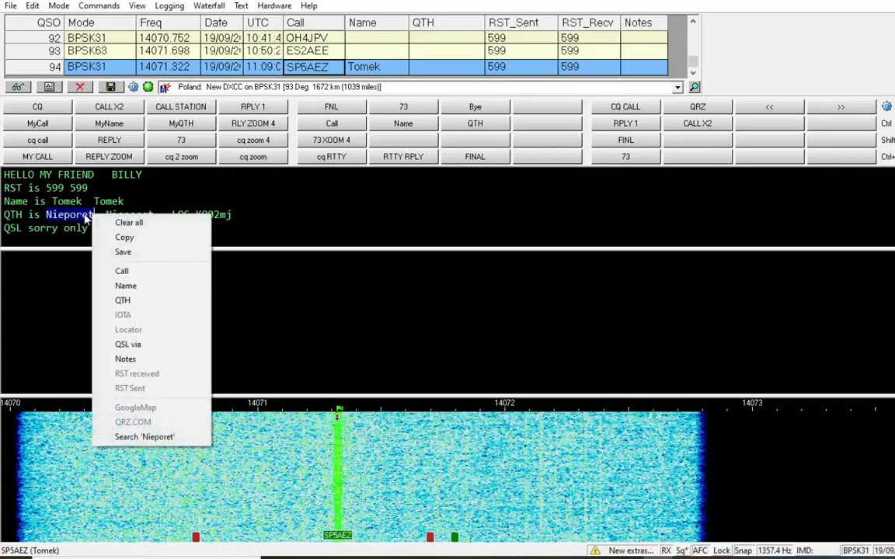
pyautogui.click(146, 302)
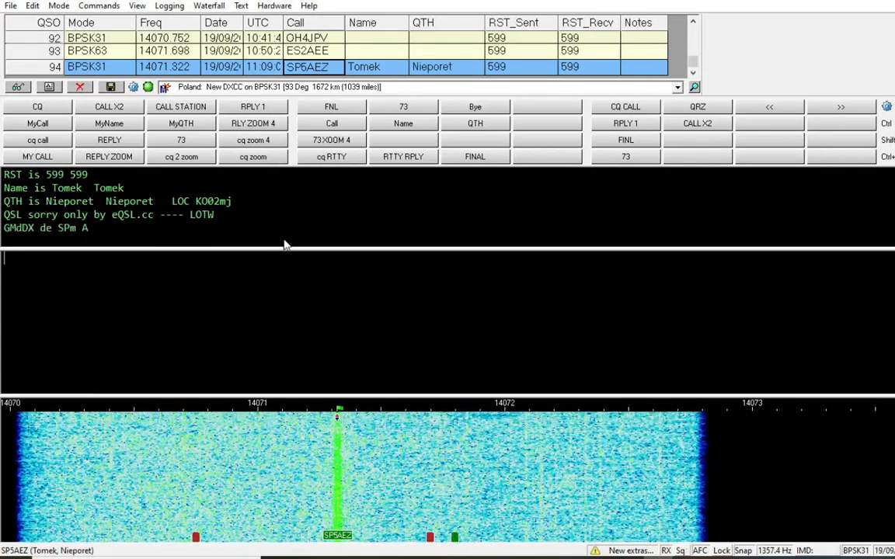
# Step: Transmit the FINL macro, then reduce the waterfall's height and enlarge the received-text pane
pyautogui.click(648, 143)
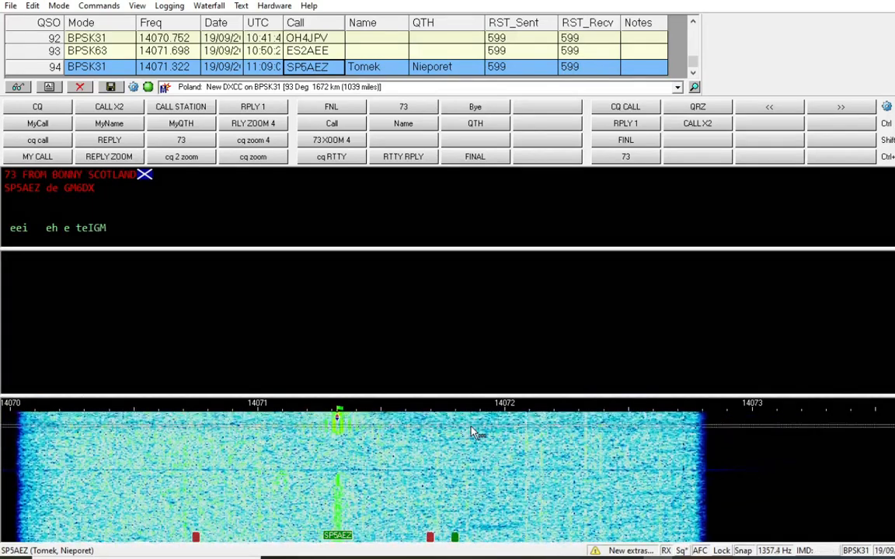
pyautogui.moveTo(471, 396); pyautogui.dragTo(471, 427)
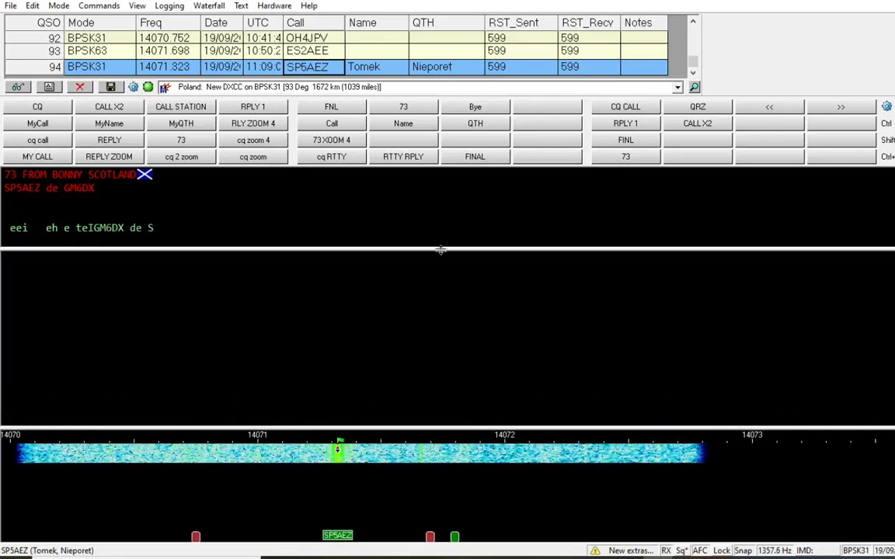
pyautogui.moveTo(440, 251); pyautogui.dragTo(441, 321)
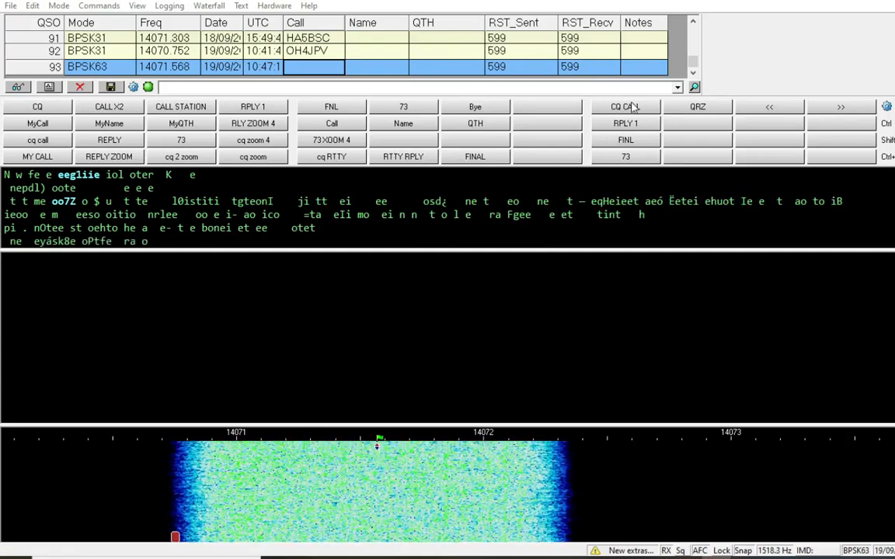
# Step: In the BPSK mode settings, try baud rates 31.25 and 125, then return to 62.5 and accept the settings
pyautogui.click(60, 6)
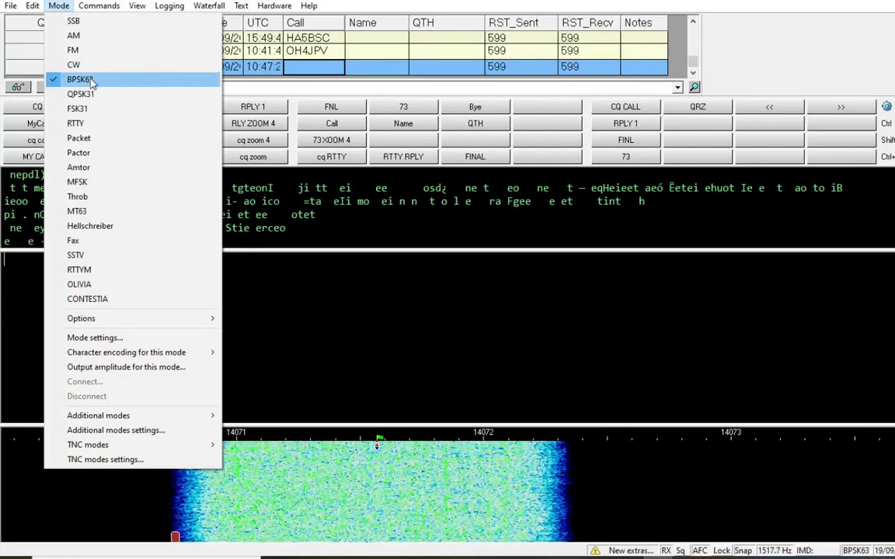
pyautogui.click(111, 339)
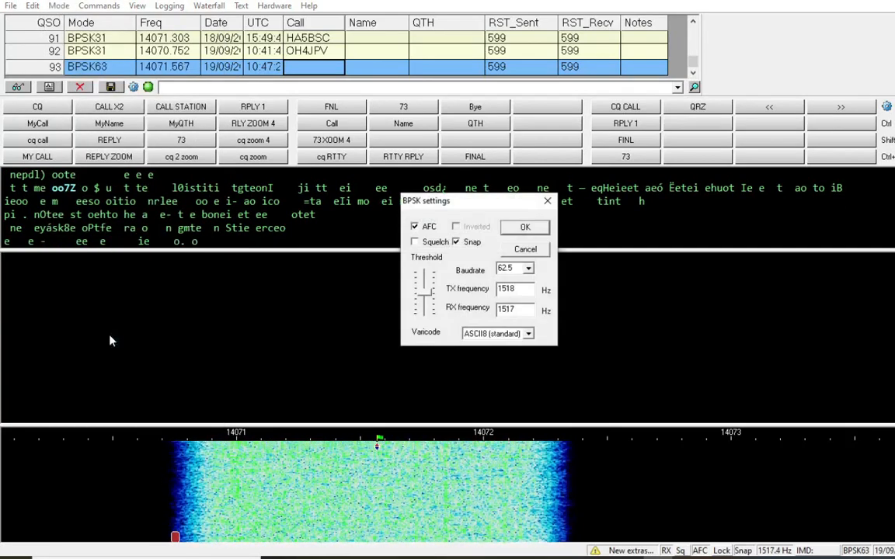
pyautogui.click(529, 268)
pyautogui.click(525, 284)
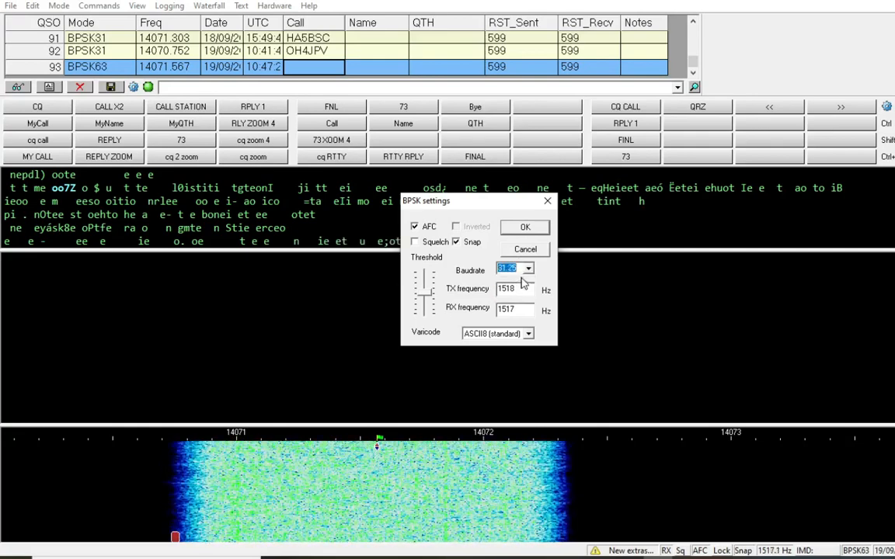
pyautogui.click(528, 269)
pyautogui.click(516, 286)
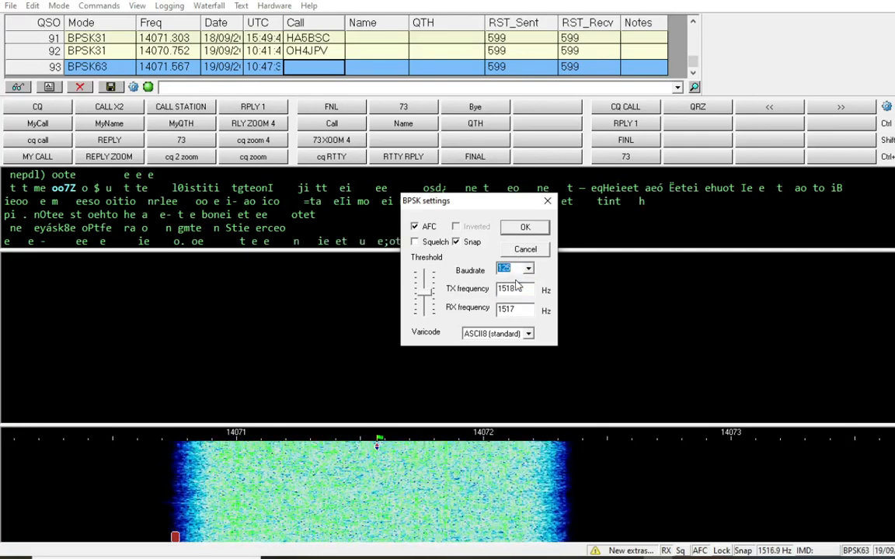
pyautogui.click(528, 268)
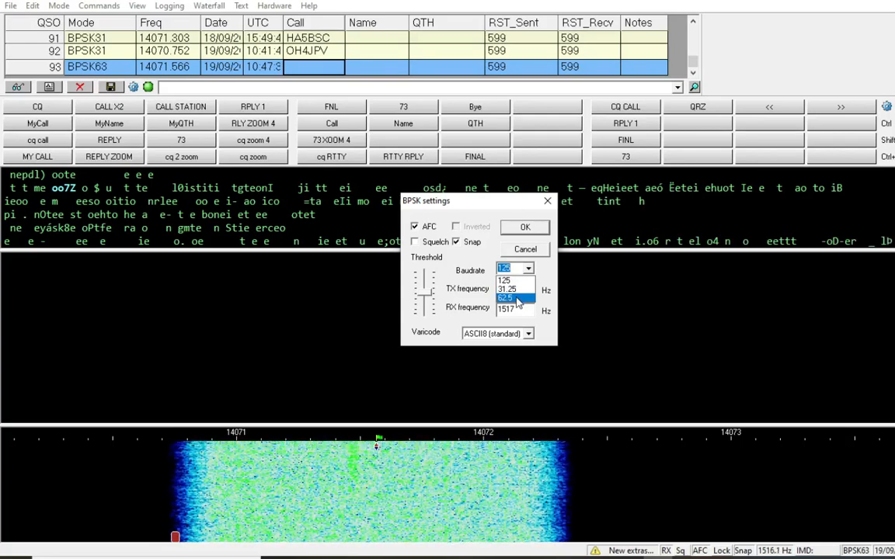
pyautogui.click(517, 300)
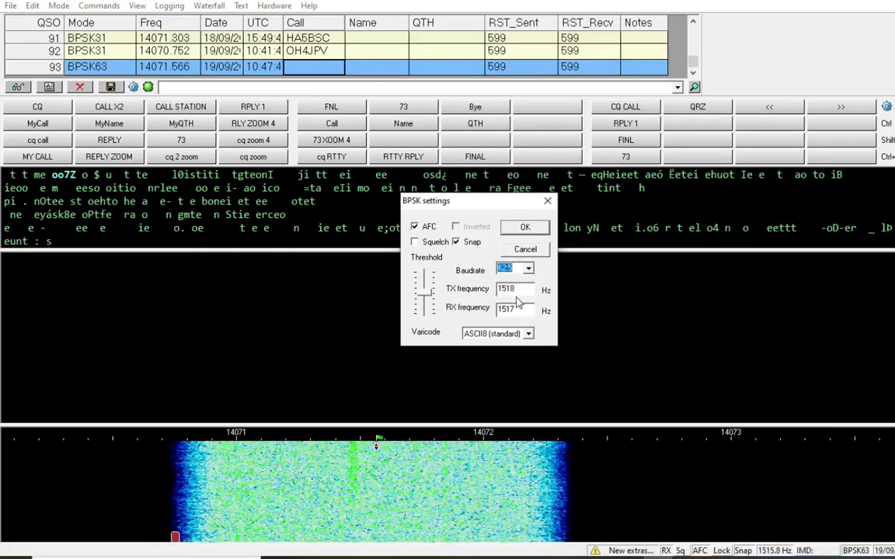
pyautogui.click(531, 230)
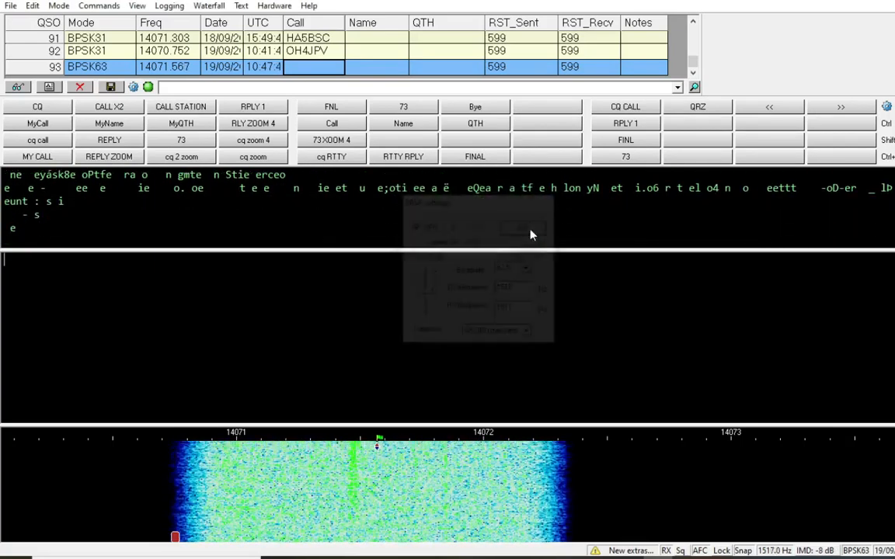
# Step: Tune to a clear spot at about 14071.697 on the waterfall, lock the transmit frequency and send the CQ CALL macro twice
pyautogui.click(410, 465)
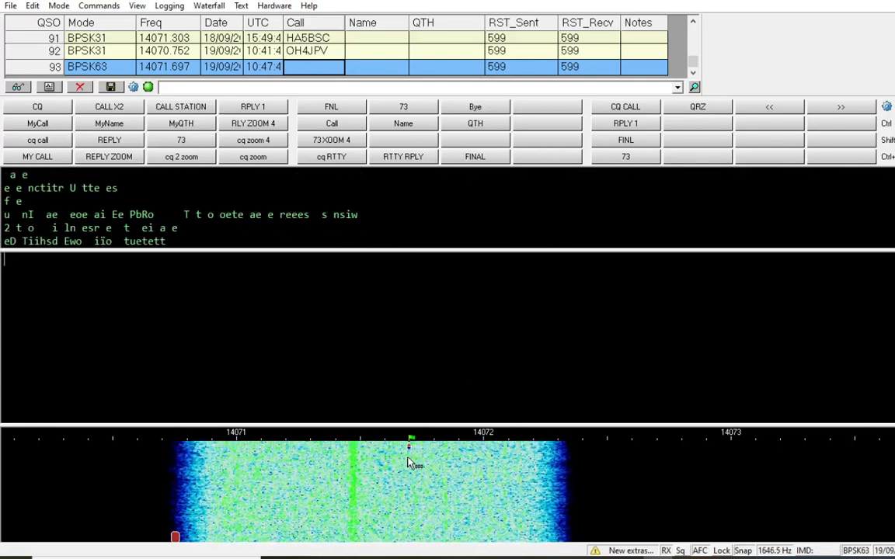
pyautogui.click(722, 551)
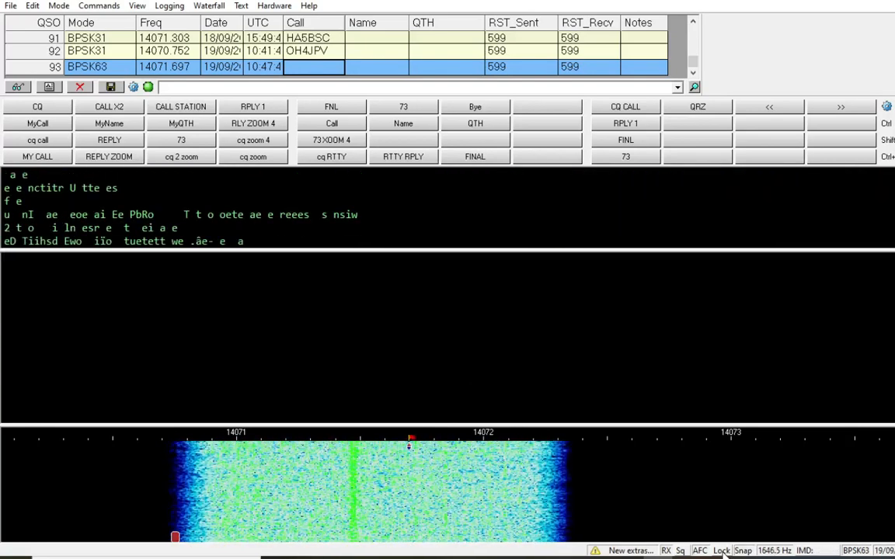
pyautogui.click(623, 107)
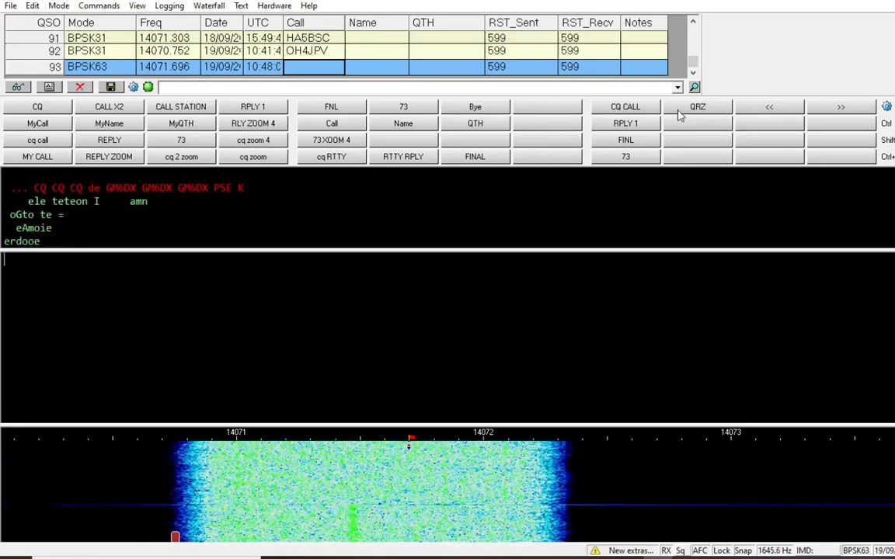
pyautogui.click(650, 109)
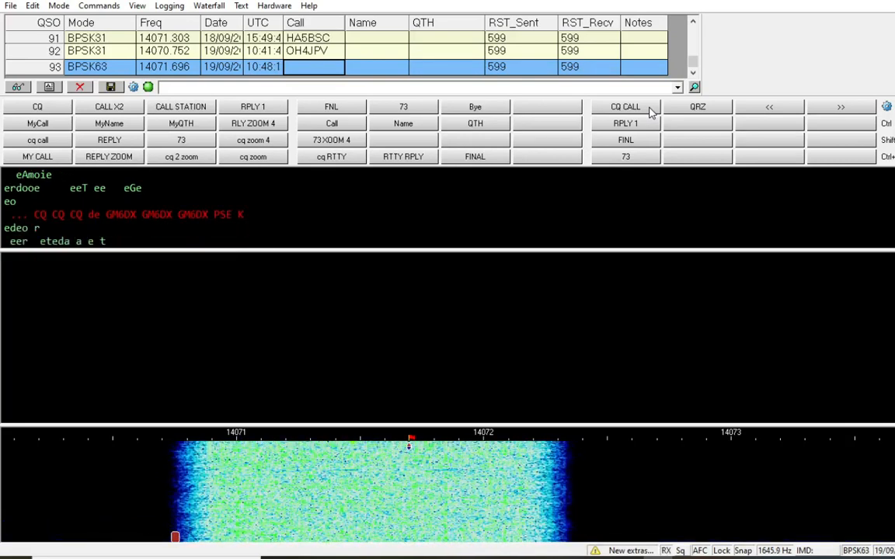
# Step: Open the CQ CALL macro for editing and copy its text from the last "CQ de" through the three own call signs
pyautogui.rightClick(651, 113)
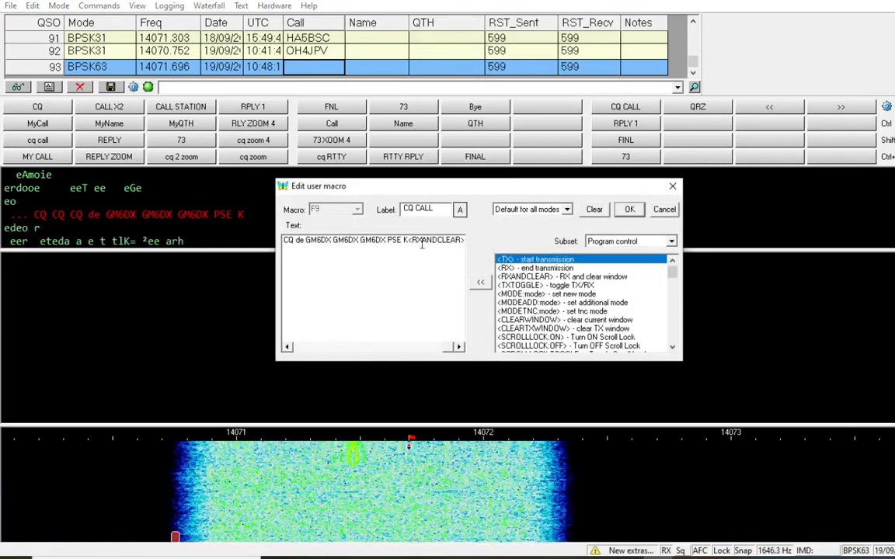
pyautogui.moveTo(386, 240); pyautogui.dragTo(285, 240)
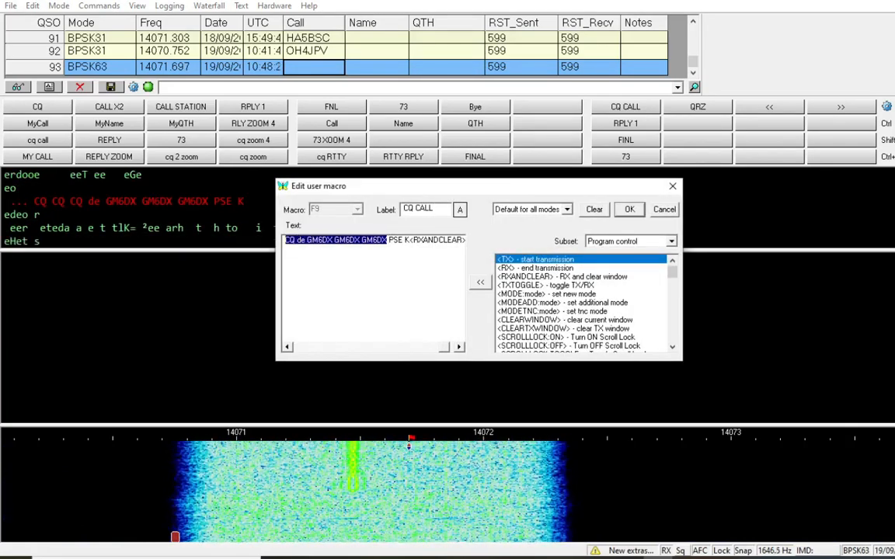
pyautogui.click(286, 347)
pyautogui.rightClick(386, 245)
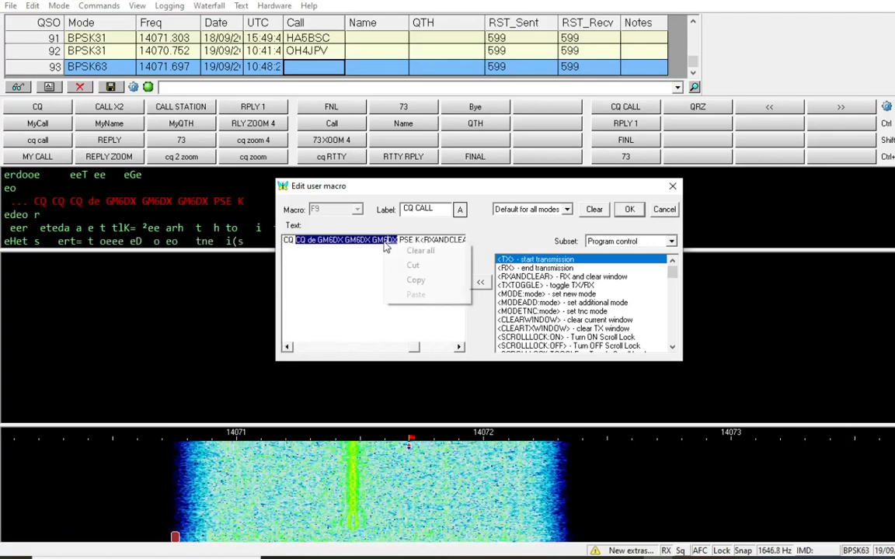
pyautogui.click(415, 284)
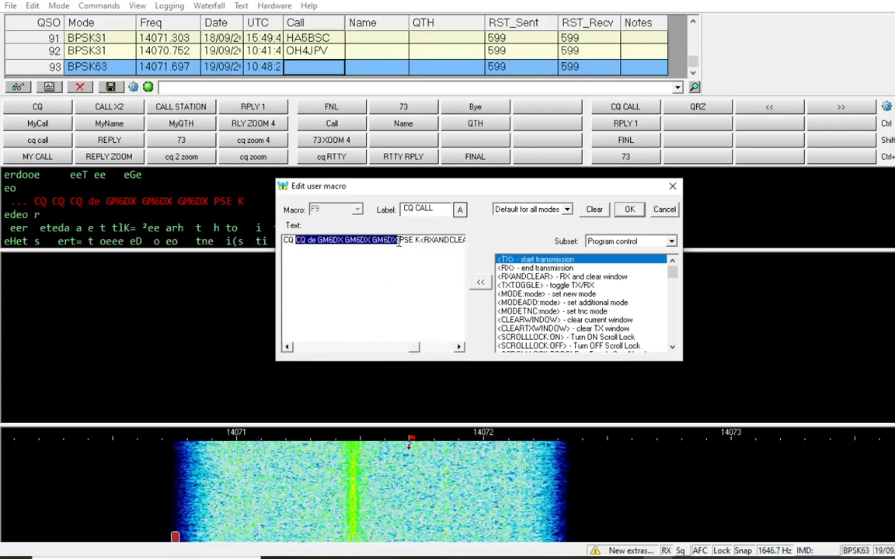
# Step: Add a second line "....CQ CQ CQ de" with the own call sign three times above "PSE K<RXANDCLEAR>" and save the macro
pyautogui.click(398, 240)
pyautogui.press('Return')
pyautogui.press('Return')
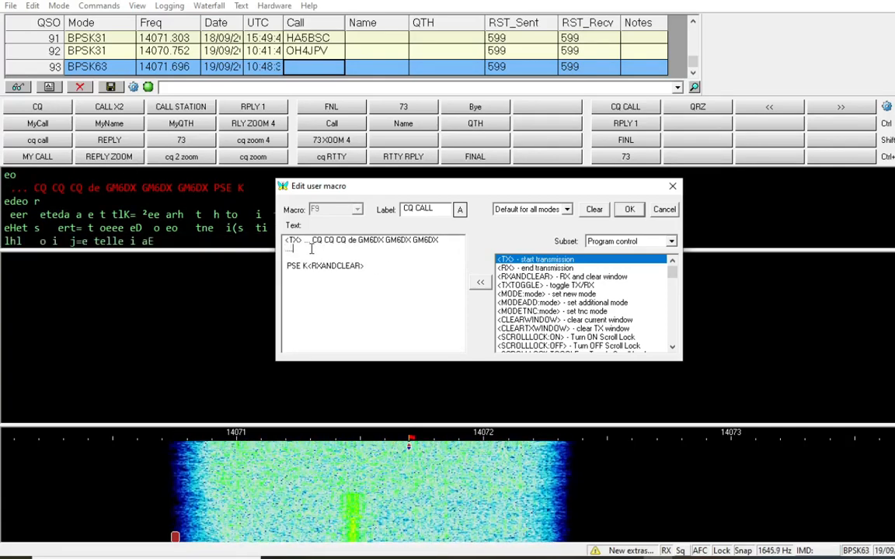
pyautogui.hotkey('ctrl', 'v')
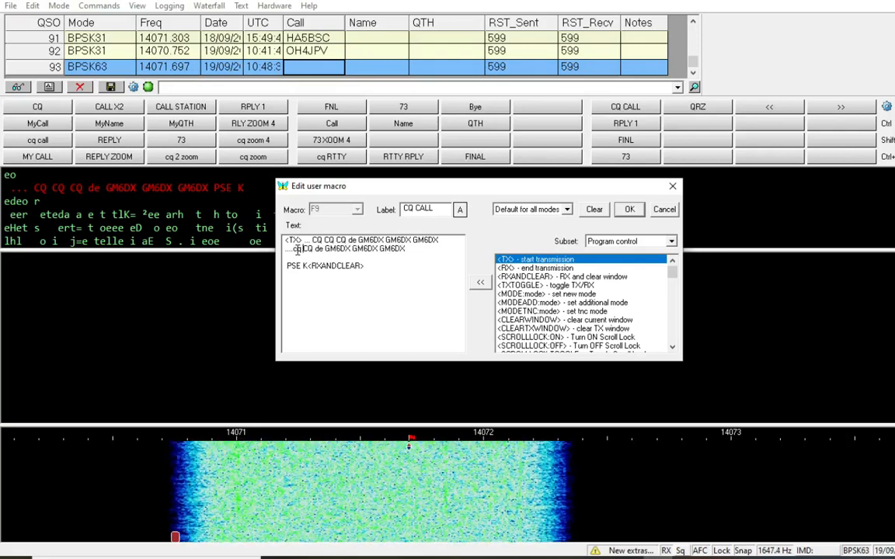
pyautogui.write('CQ CQ de')
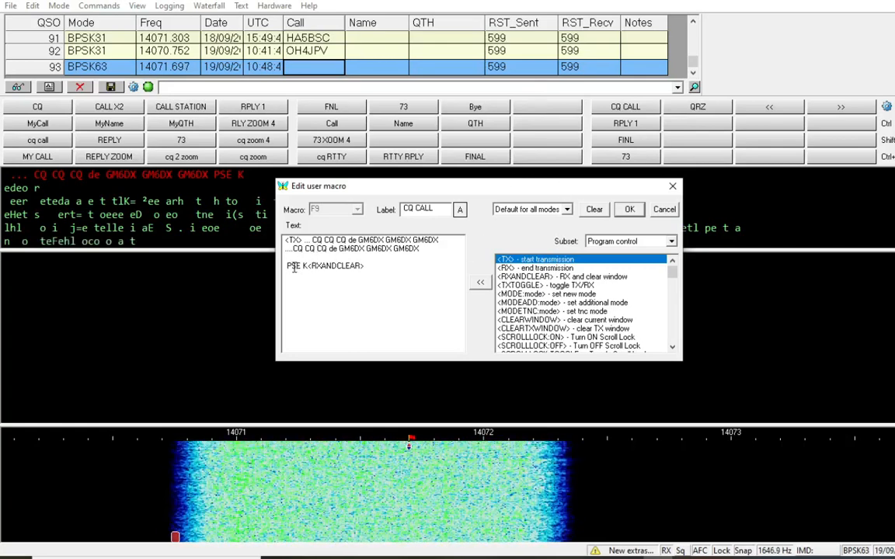
pyautogui.press('BackSpace')
pyautogui.press('BackSpace')
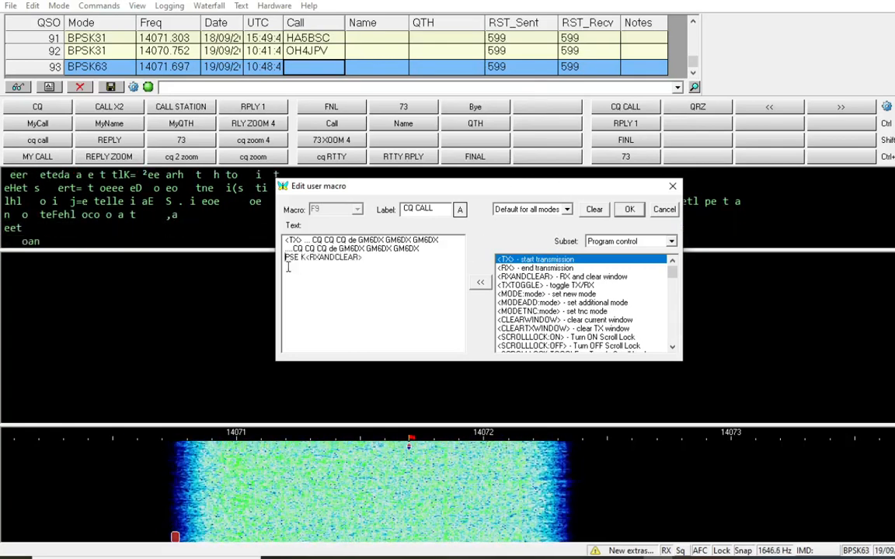
pyautogui.click(629, 210)
# Step: Transmit the extended CQ CALL macro twice on BPSK63
pyautogui.click(647, 110)
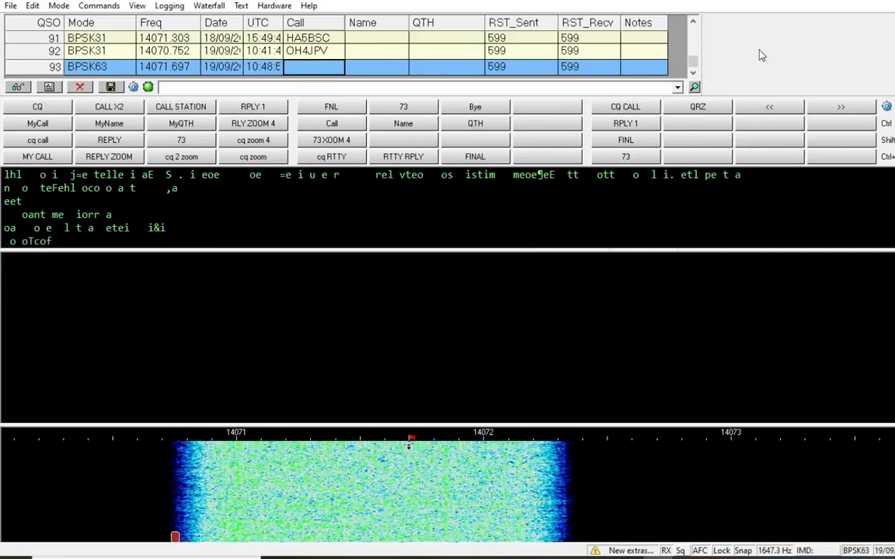
pyautogui.click(649, 109)
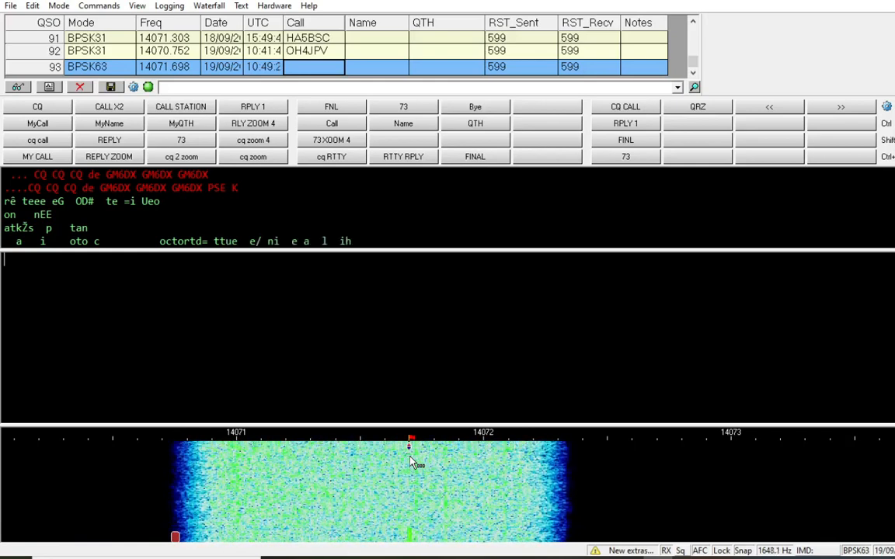
pyautogui.click(651, 110)
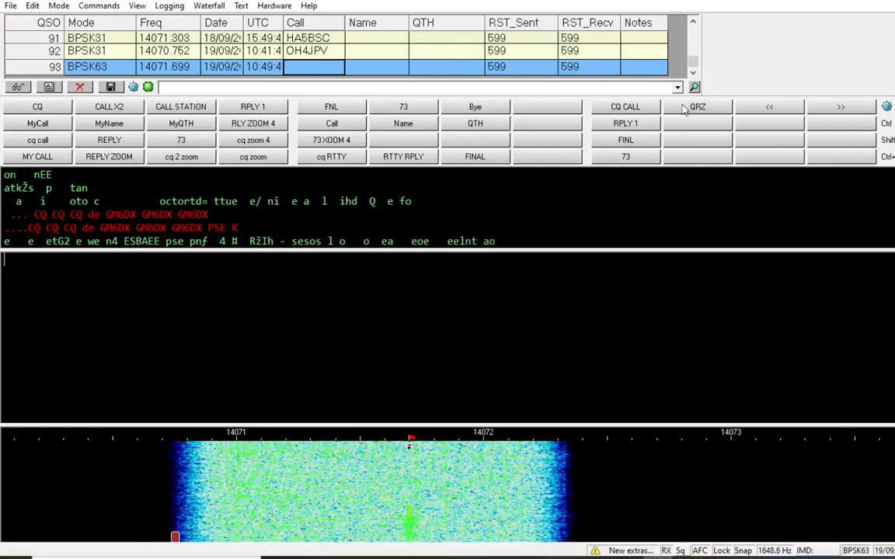
# Step: Transmit the QRZ macro, repeat the CQ CALL macro and copy the replying station's call sign from the received text into QSO 93
pyautogui.click(683, 108)
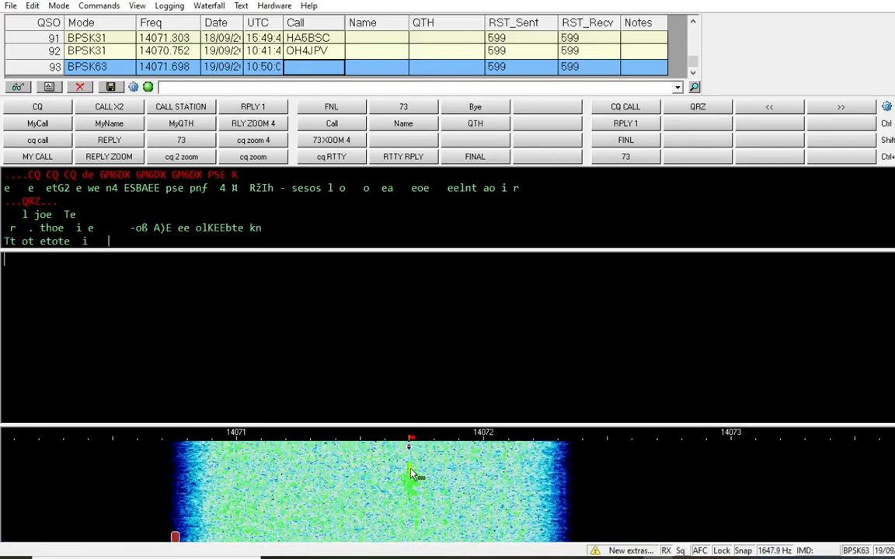
pyautogui.click(626, 107)
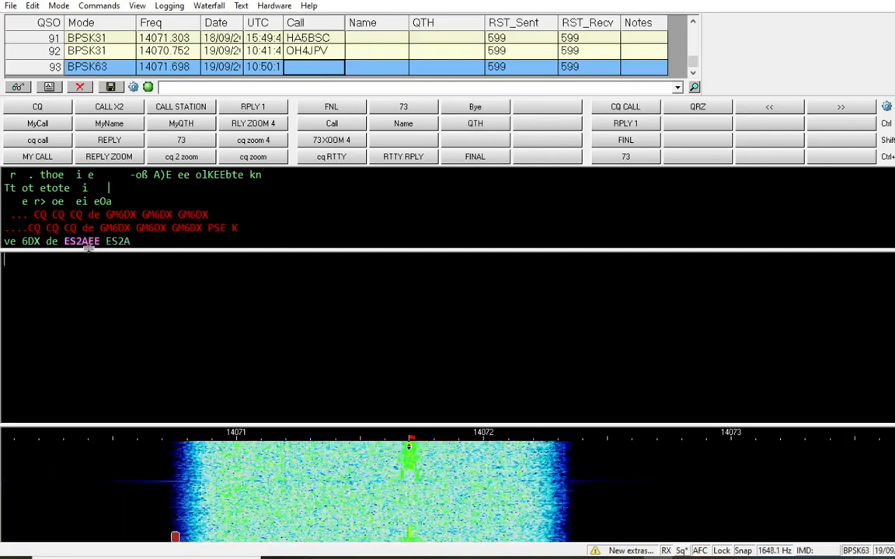
pyautogui.moveTo(89, 245)
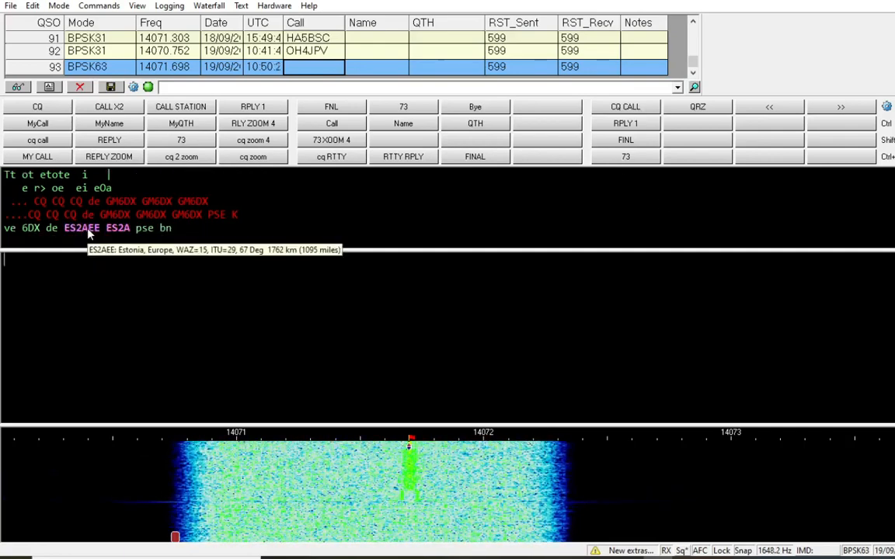
pyautogui.click(81, 229)
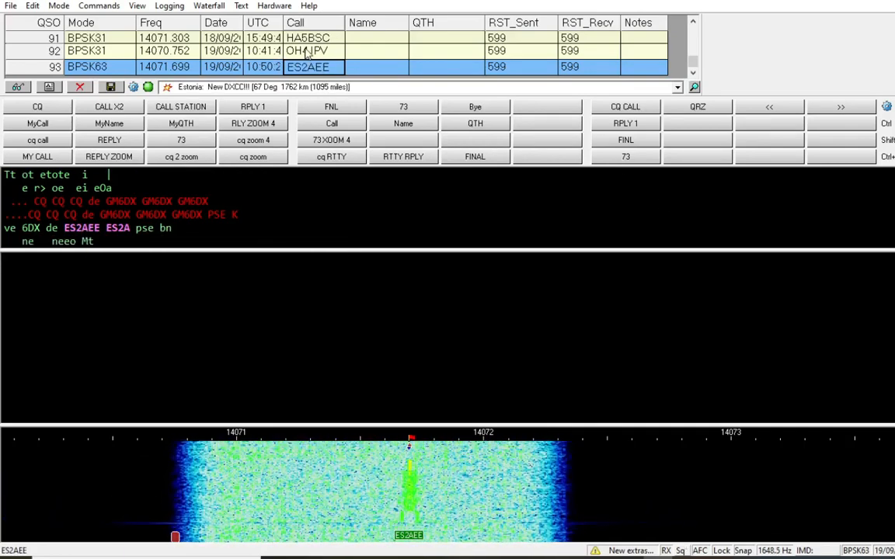
# Step: Complete the contact with the RPLY 1, FINL and 73 macros and save QSO 93 to the log
pyautogui.click(626, 125)
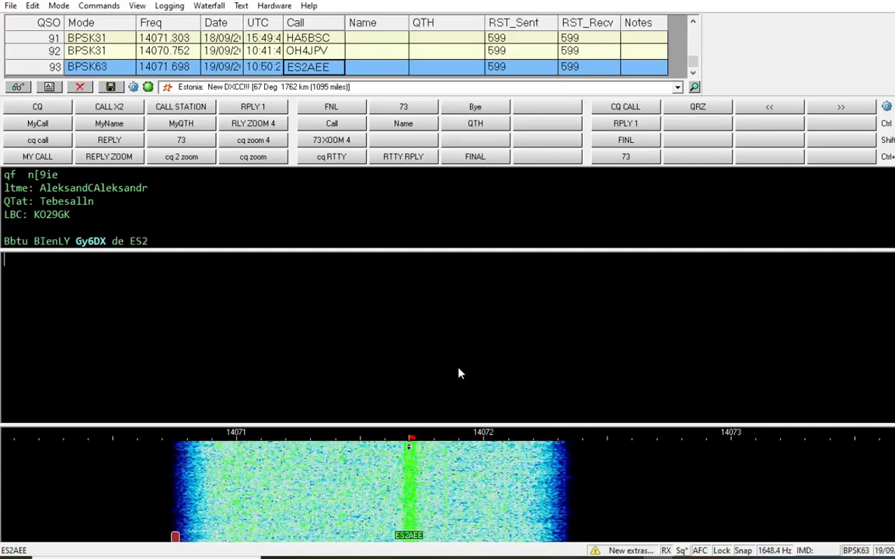
pyautogui.click(637, 145)
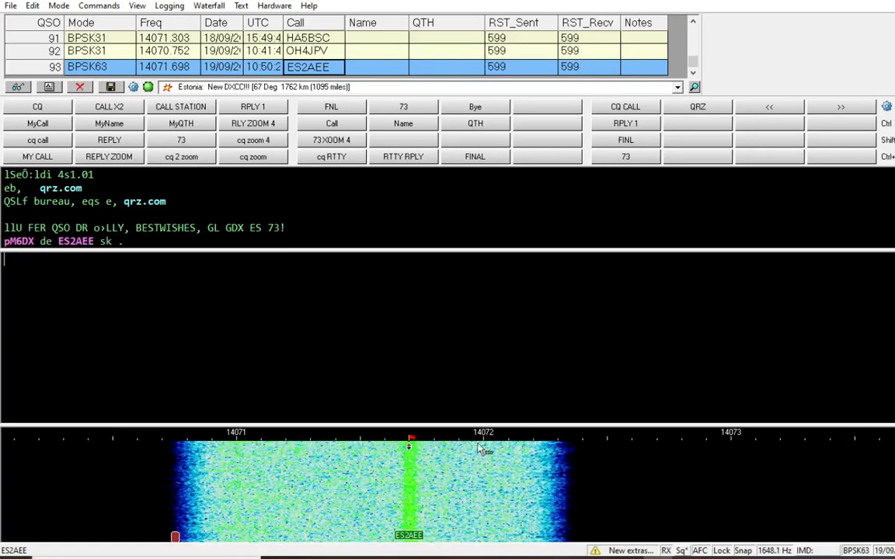
pyautogui.click(626, 157)
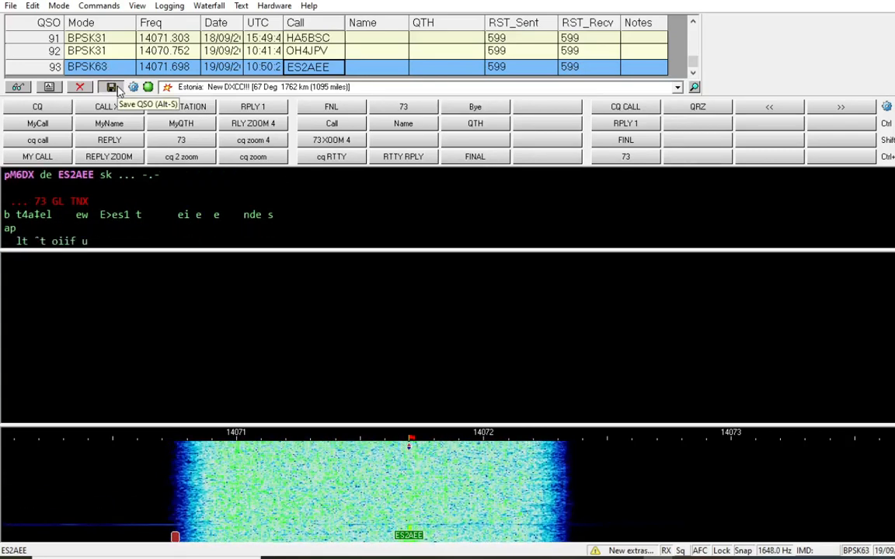
pyautogui.click(117, 90)
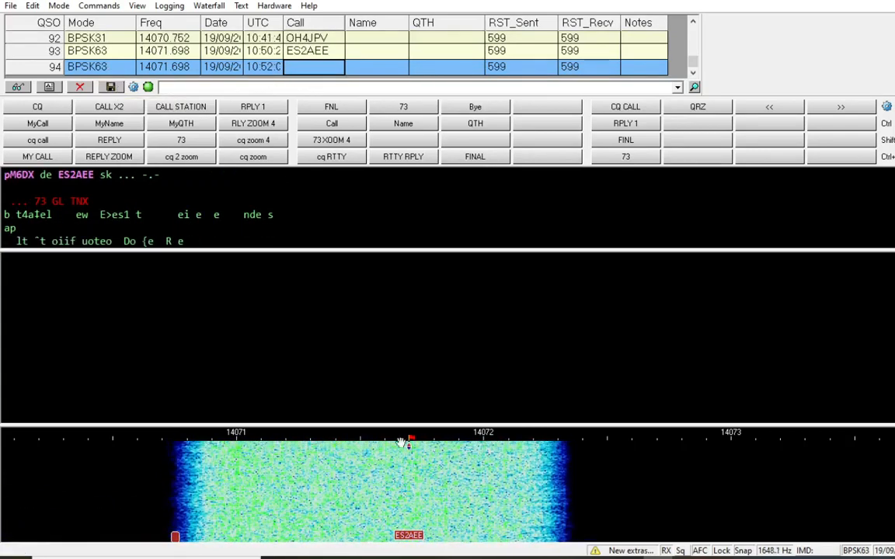